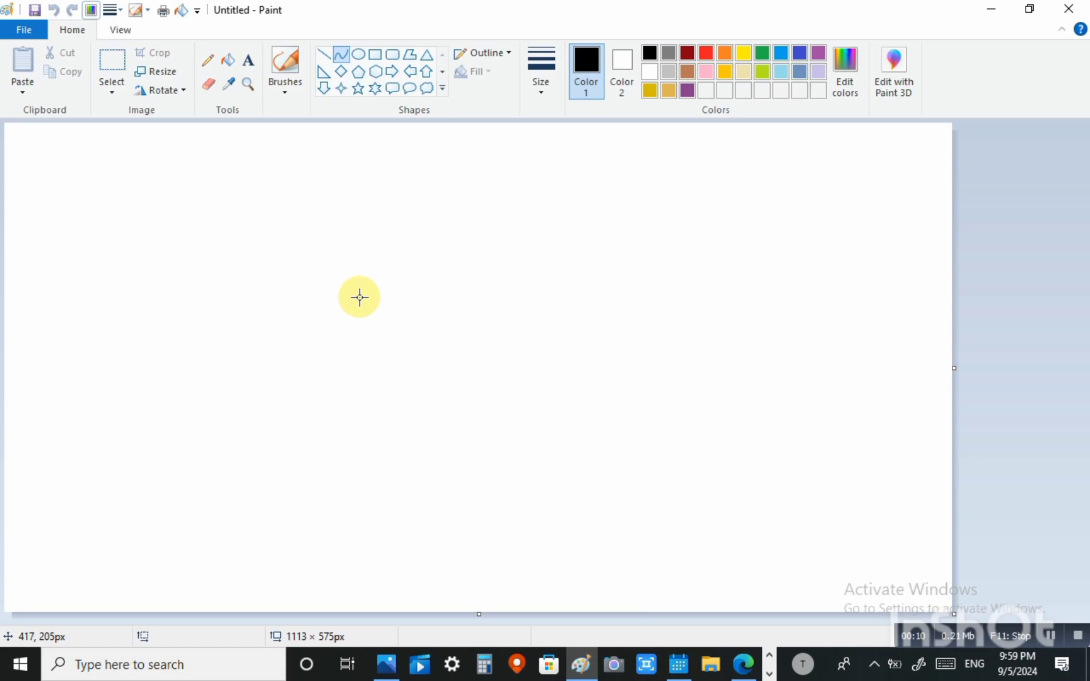
# Draw a black curved arc about 78 × 49 px in the upper middle of the canvas and copy it.
pyautogui.moveTo(360, 297); pyautogui.dragTo(401, 257)
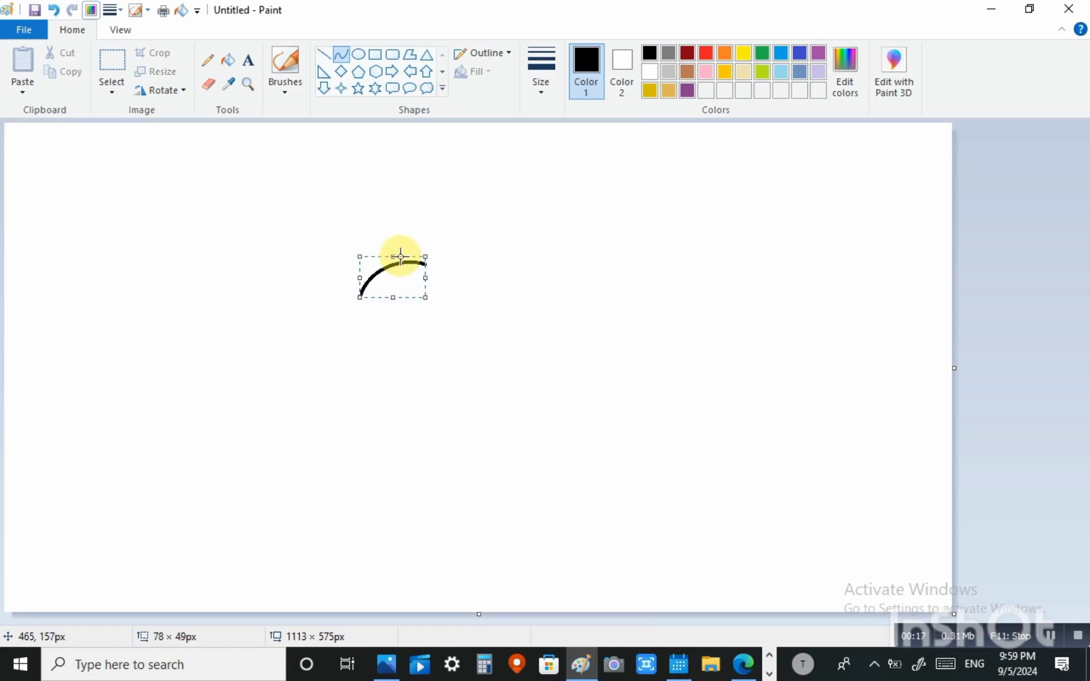
pyautogui.click(475, 251)
pyautogui.click(111, 63)
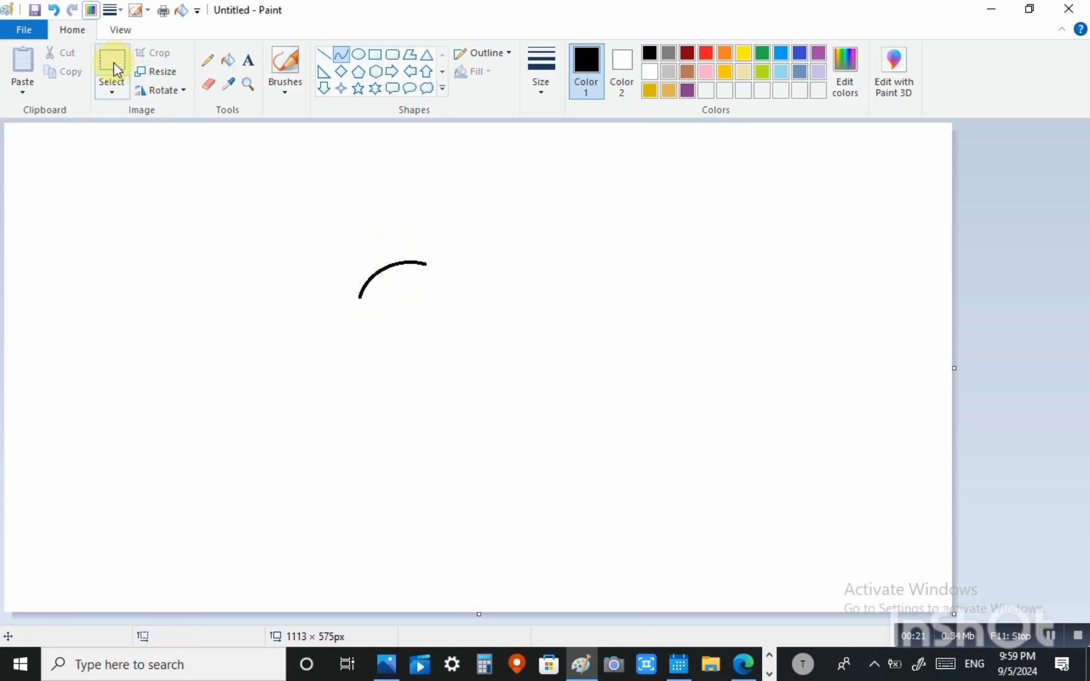
pyautogui.moveTo(305, 249); pyautogui.dragTo(418, 311)
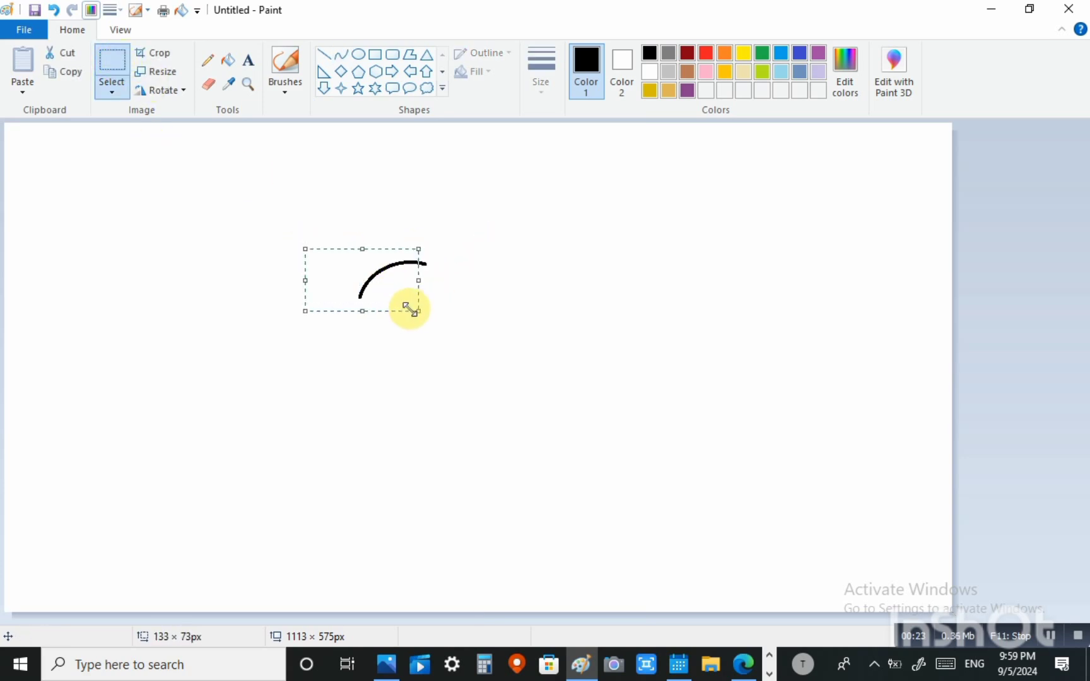
pyautogui.click(55, 73)
pyautogui.click(105, 84)
pyautogui.click(83, 241)
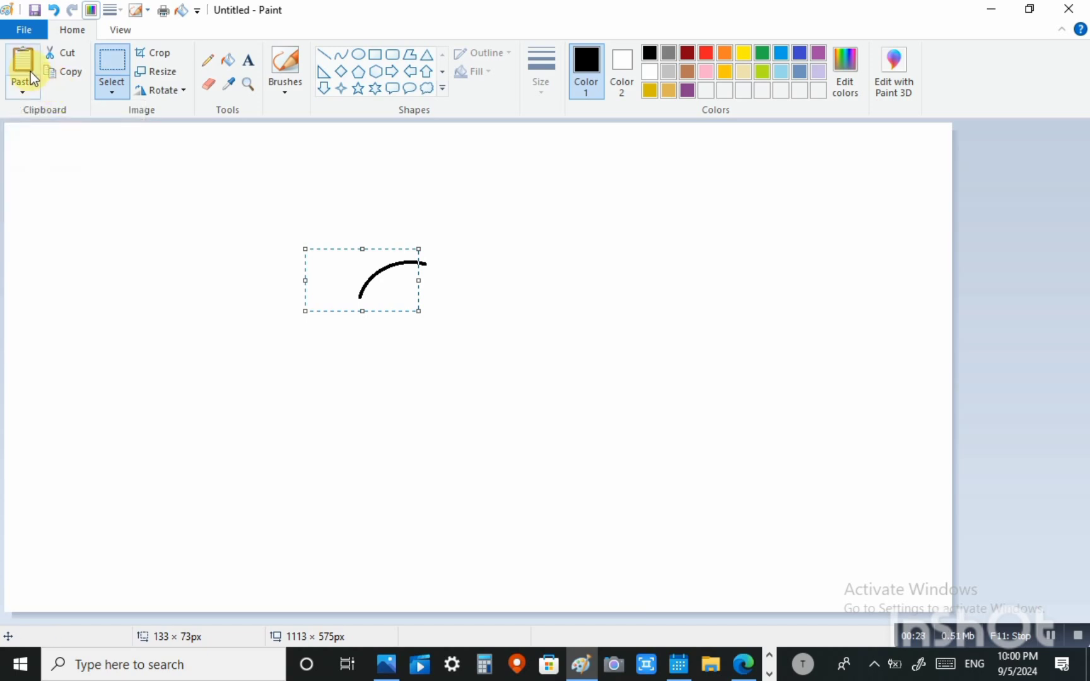
# Complete the hat dome with a pasted, horizontally flipped copy of the arc and erase its lower right tip.
pyautogui.click(25, 66)
pyautogui.click(161, 90)
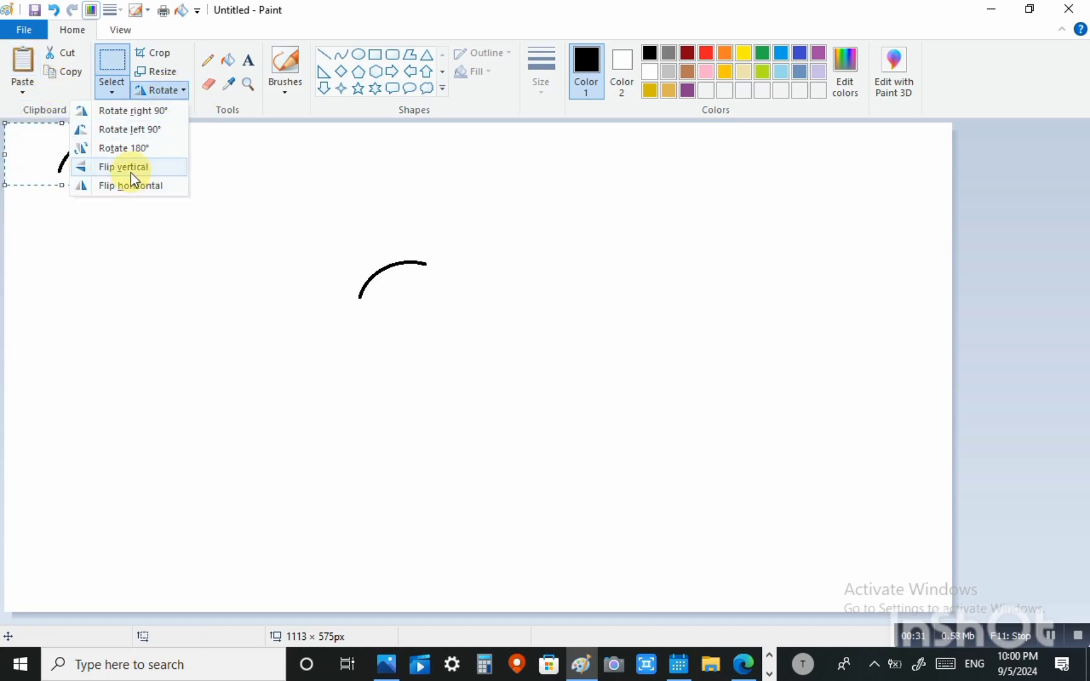
pyautogui.click(130, 186)
pyautogui.moveTo(127, 165); pyautogui.dragTo(470, 292)
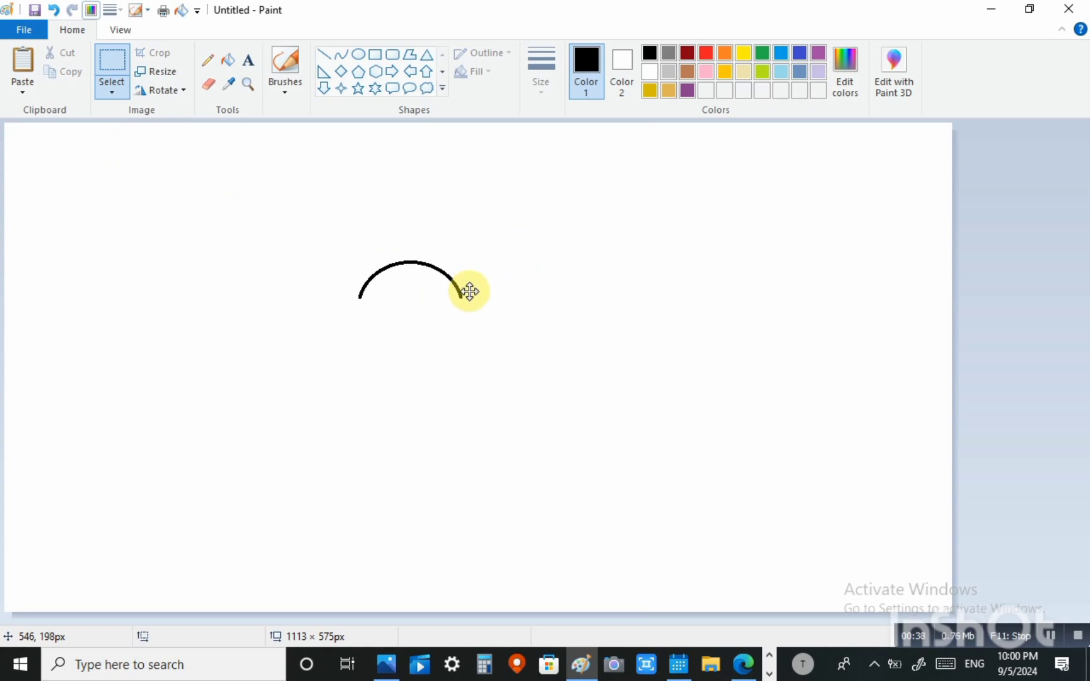
pyautogui.click(248, 214)
pyautogui.click(209, 84)
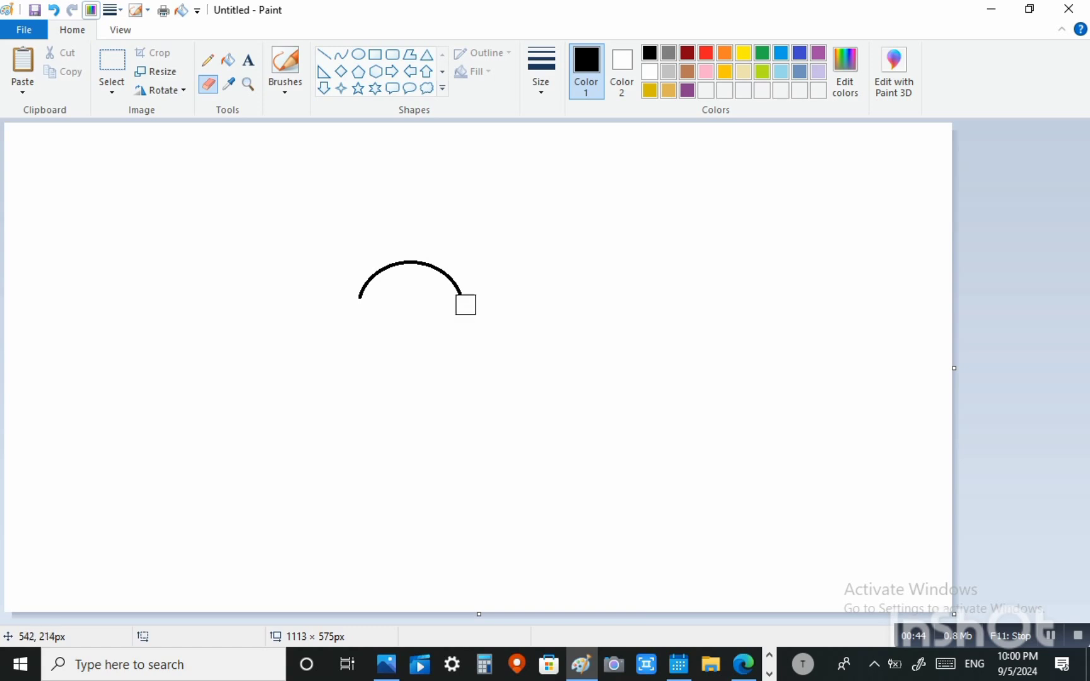
# Draw a wavy curve about 165 px wide beneath the dome as the upper edge of the hat brim.
pyautogui.click(339, 56)
pyautogui.moveTo(341, 293); pyautogui.dragTo(483, 309)
pyautogui.moveTo(382, 309); pyautogui.dragTo(358, 304)
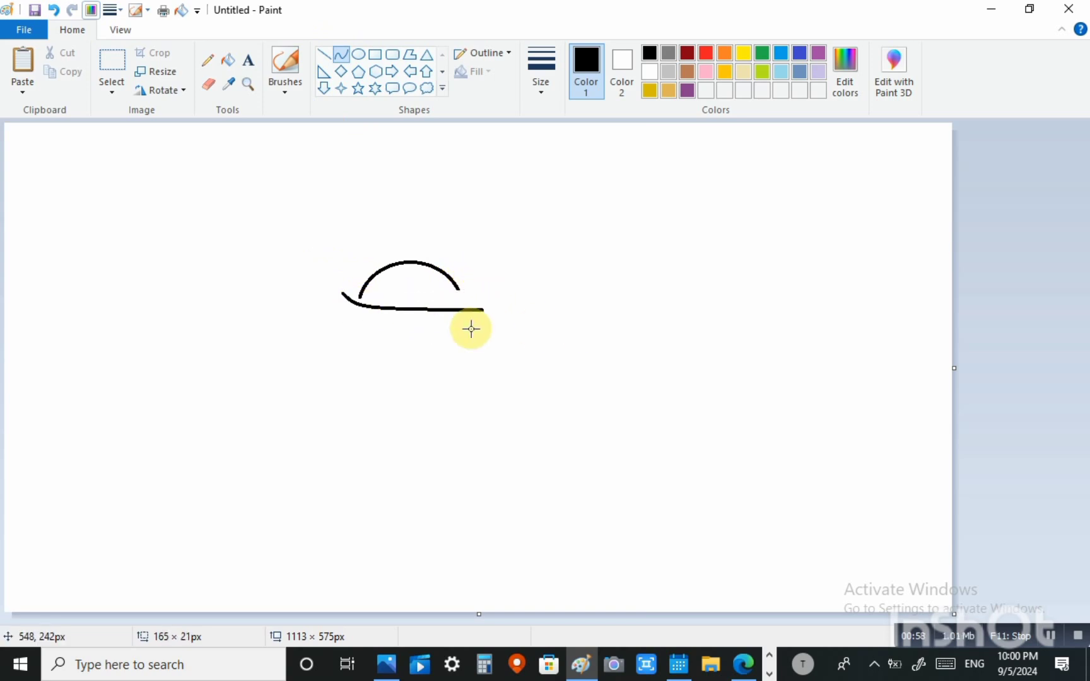
pyautogui.moveTo(471, 329); pyautogui.dragTo(467, 262)
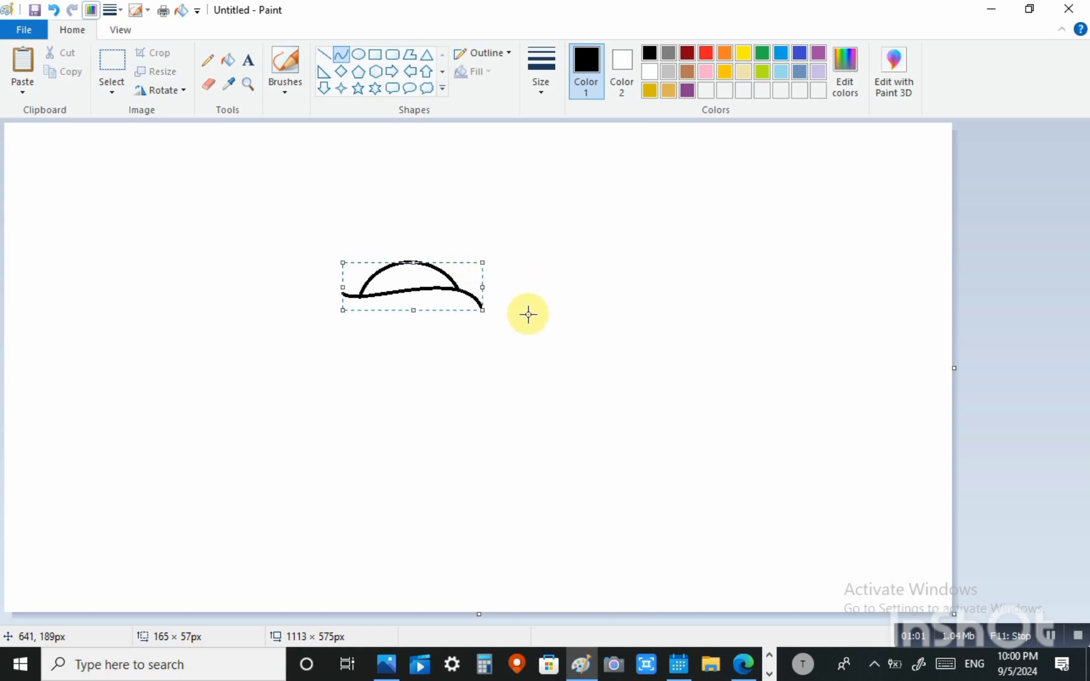
pyautogui.click(693, 299)
# Draw a short curve about 32 × 24 px that rounds off the left end of the hat brim.
pyautogui.moveTo(342, 295); pyautogui.dragTo(360, 312)
pyautogui.click(338, 300)
pyautogui.click(350, 314)
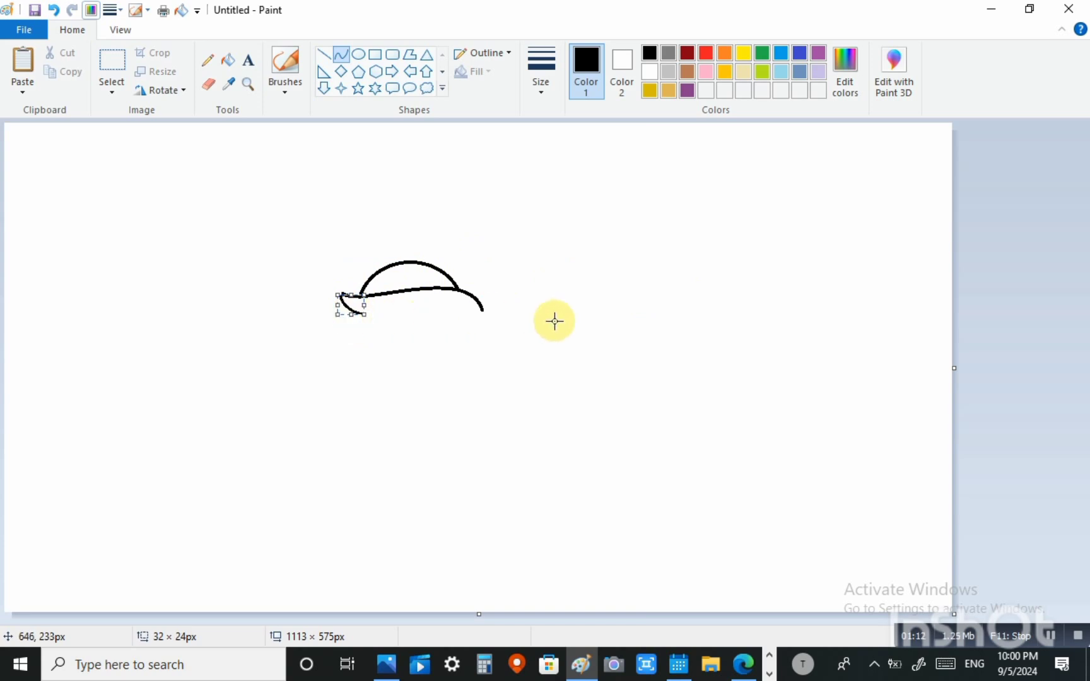
pyautogui.click(582, 314)
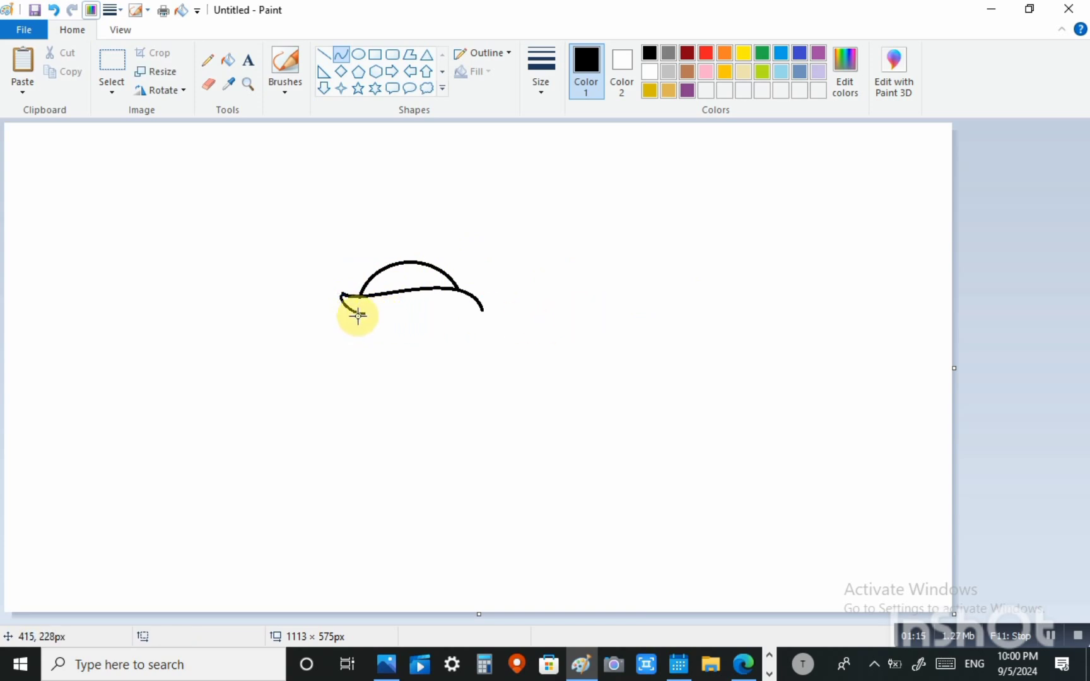
# Draw the brim's lower edge and a bulging curve about 149 × 230 px for the right side of the face.
pyautogui.moveTo(358, 315)
pyautogui.mouseDown()
pyautogui.moveTo(479, 315)
pyautogui.moveTo(378, 312)
pyautogui.moveTo(450, 306)
pyautogui.moveTo(485, 316)
pyautogui.moveTo(455, 316)
pyautogui.moveTo(482, 319)
pyautogui.moveTo(469, 487)
pyautogui.moveTo(409, 505)
pyautogui.mouseUp()
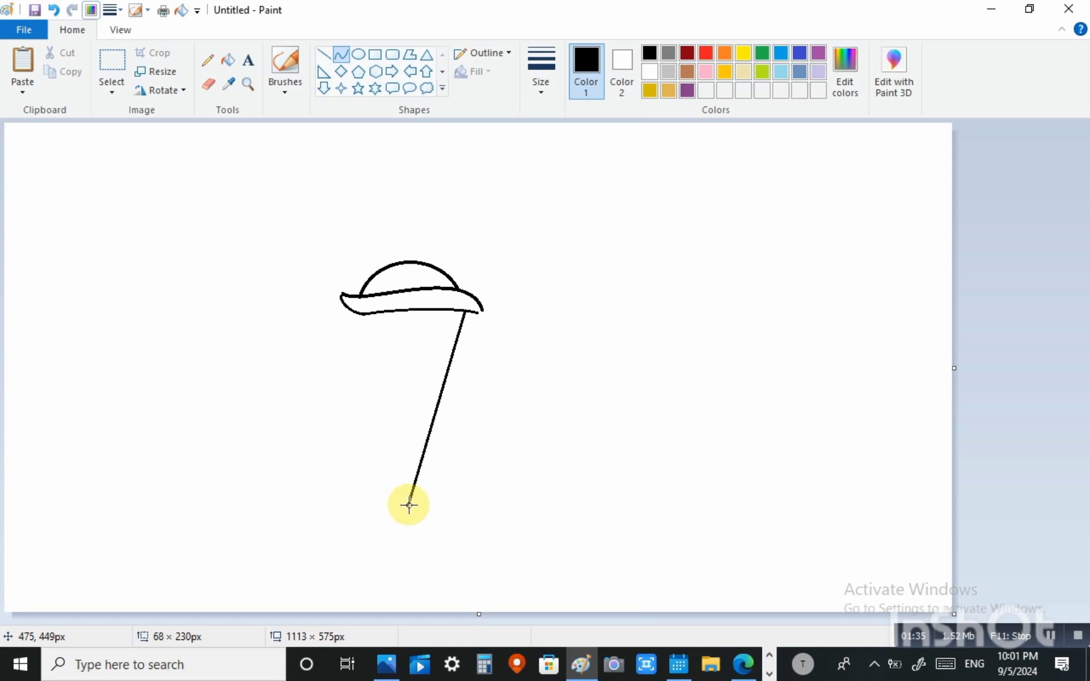
pyautogui.moveTo(494, 327); pyautogui.dragTo(534, 496)
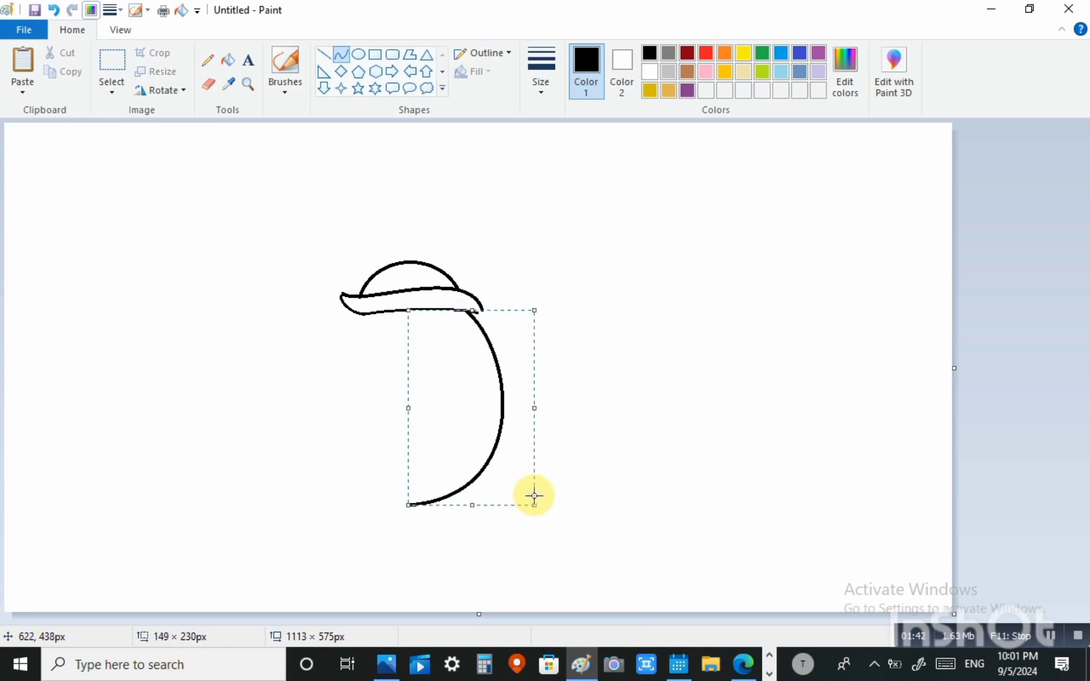
pyautogui.click(757, 445)
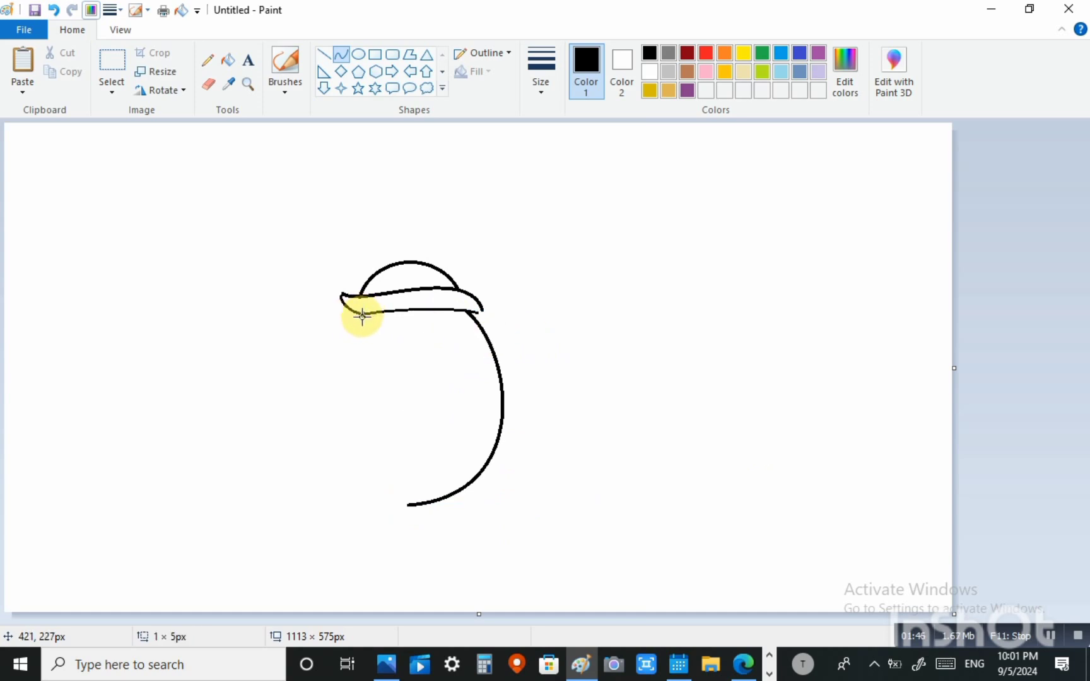
# Draw an S-shaped curve about 188 × 231 px for the left side of the face, meeting the right side at the chin.
pyautogui.moveTo(363, 315); pyautogui.dragTo(430, 503)
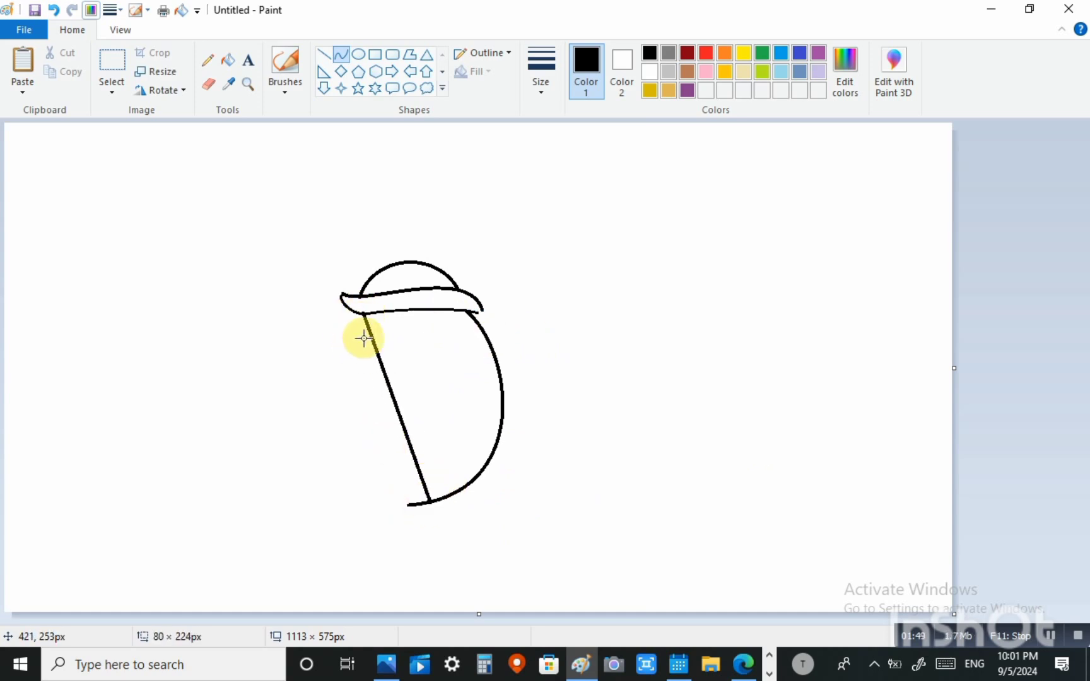
pyautogui.moveTo(364, 339); pyautogui.dragTo(270, 508)
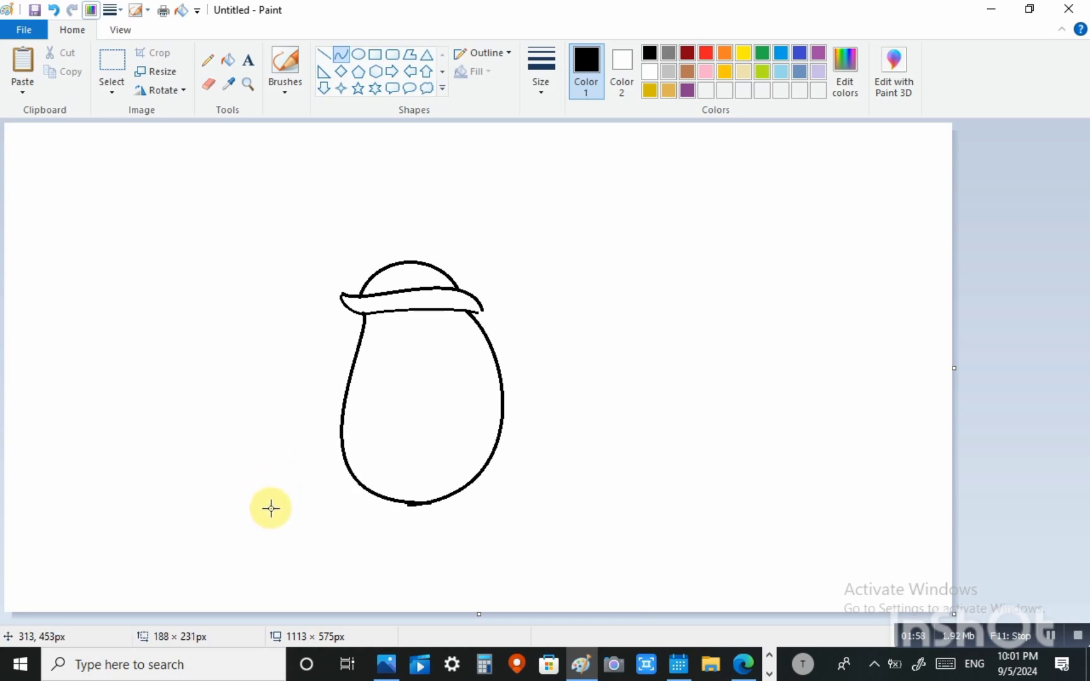
pyautogui.click(743, 455)
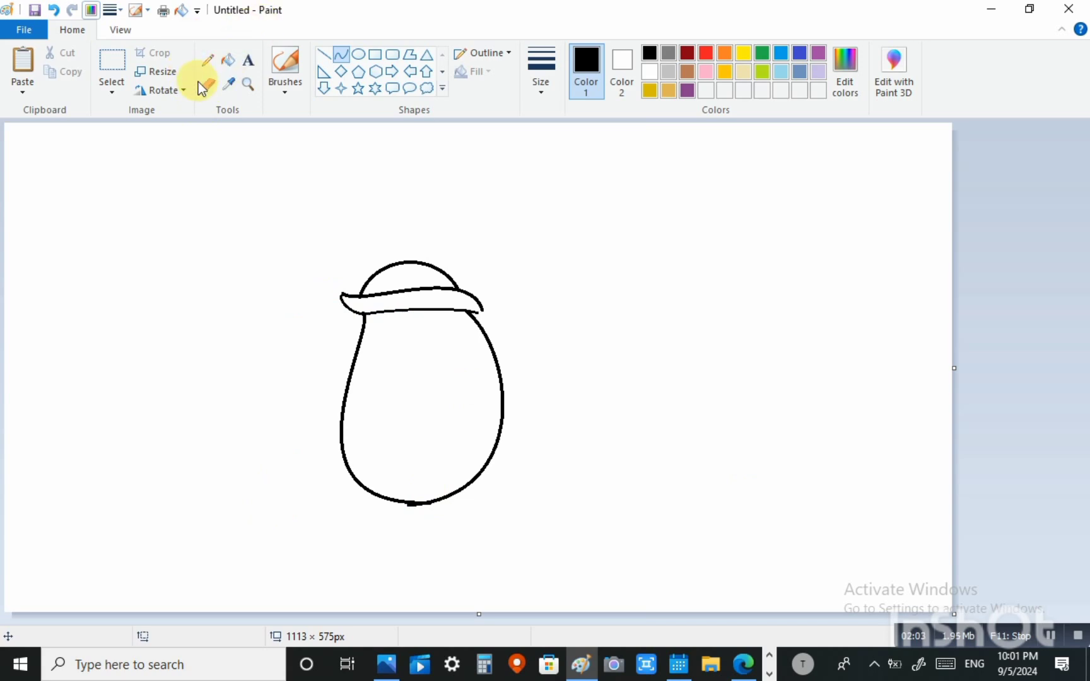
# Erase the stray line ends at the chin and brim, and close the brim's right end with a short curve.
pyautogui.click(206, 85)
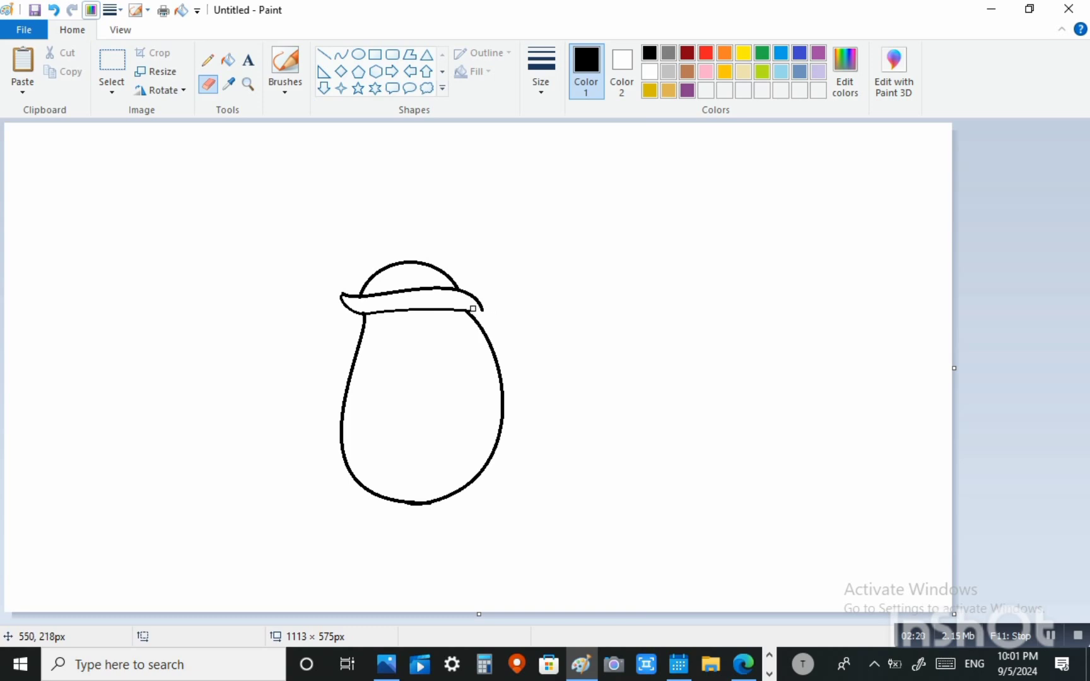
pyautogui.click(341, 55)
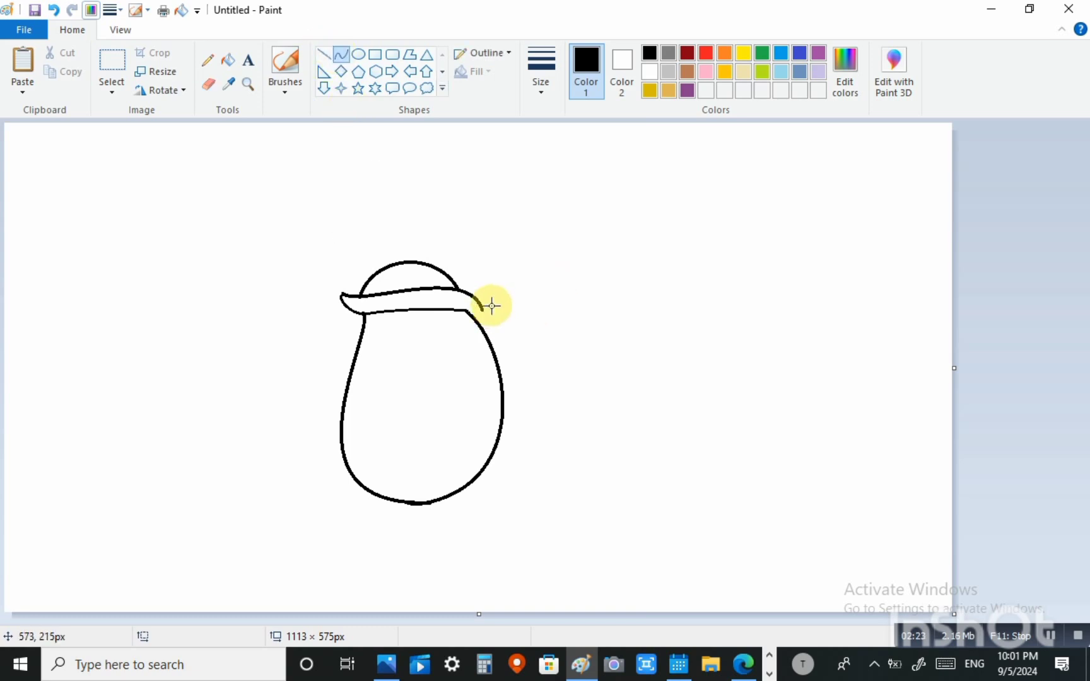
pyautogui.moveTo(482, 308)
pyautogui.mouseDown()
pyautogui.moveTo(479, 325)
pyautogui.moveTo(487, 317)
pyautogui.mouseUp()
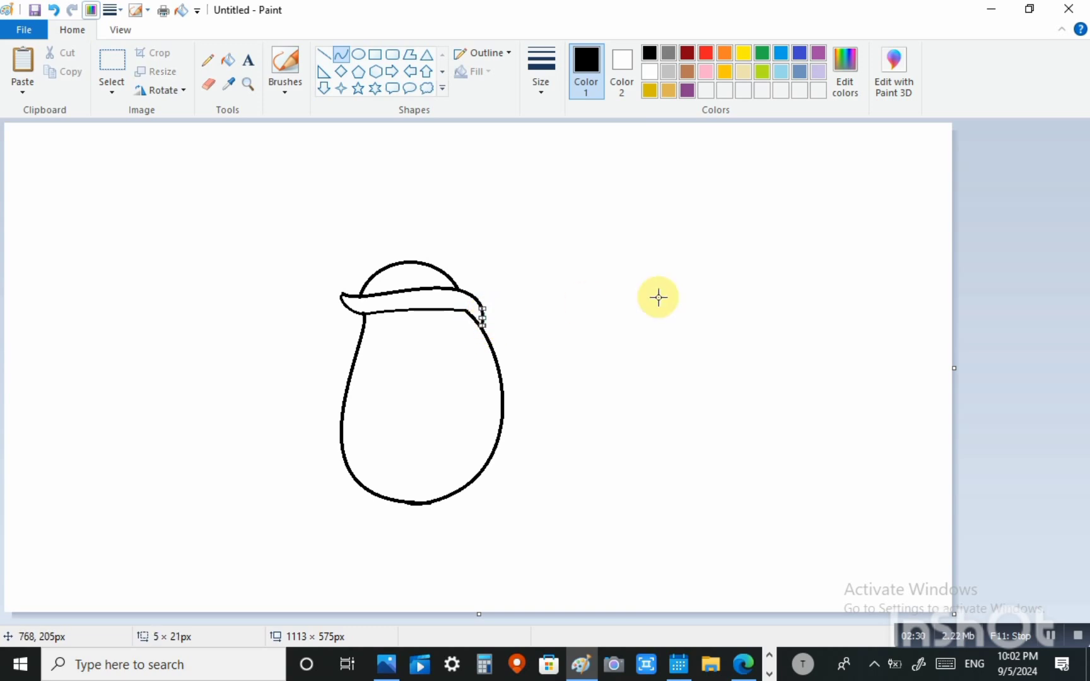
pyautogui.click(480, 312)
# Draw an oval left eye below the brim and resize it to about 38 × 52 px.
pyautogui.click(359, 56)
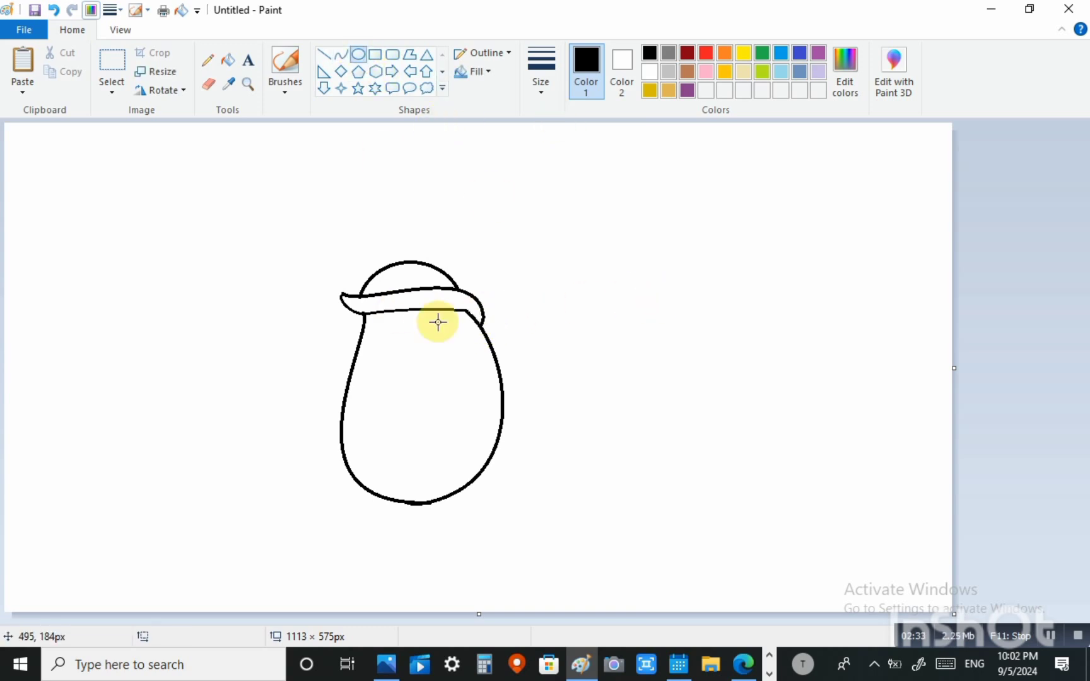
pyautogui.moveTo(375, 329); pyautogui.dragTo(397, 351)
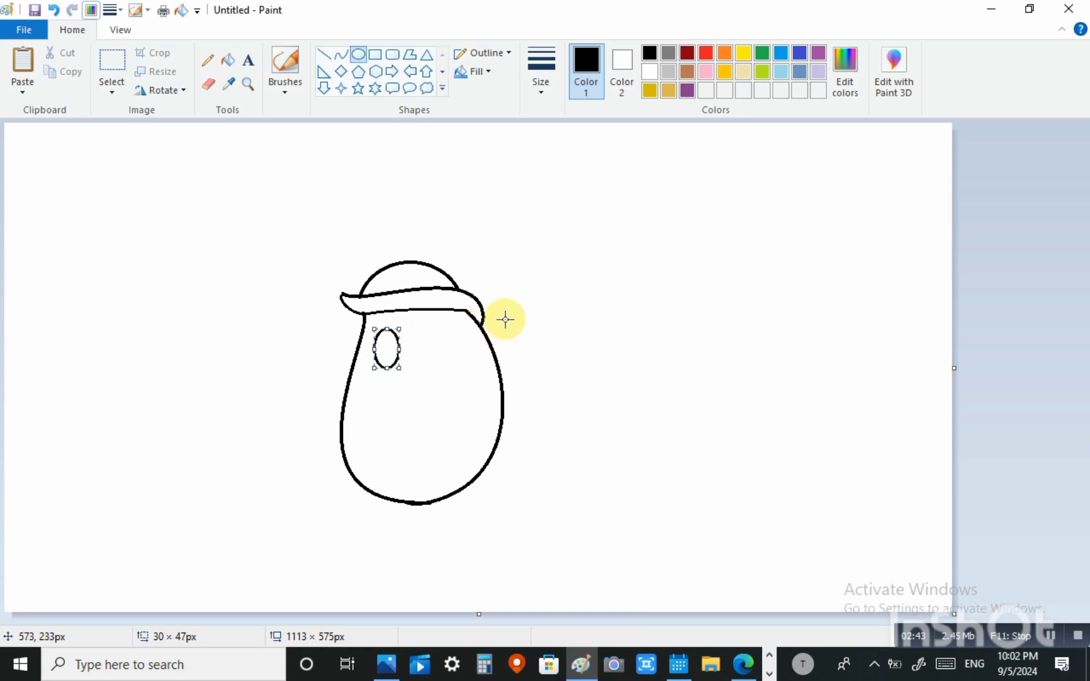
pyautogui.moveTo(368, 368); pyautogui.dragTo(368, 371)
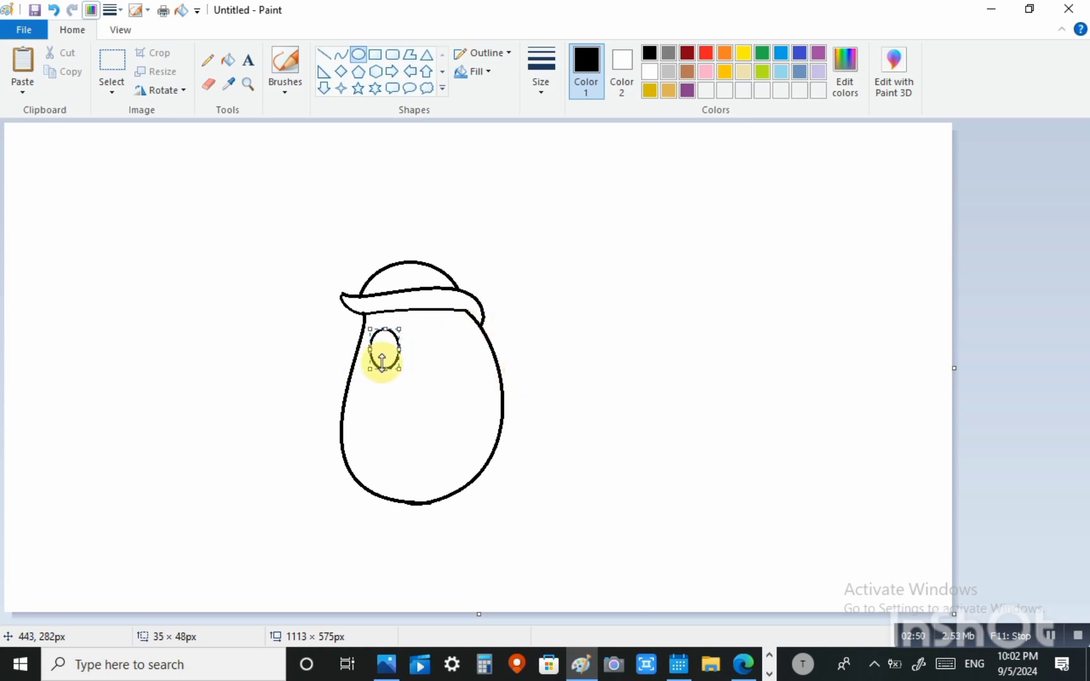
pyautogui.moveTo(367, 368); pyautogui.dragTo(364, 375)
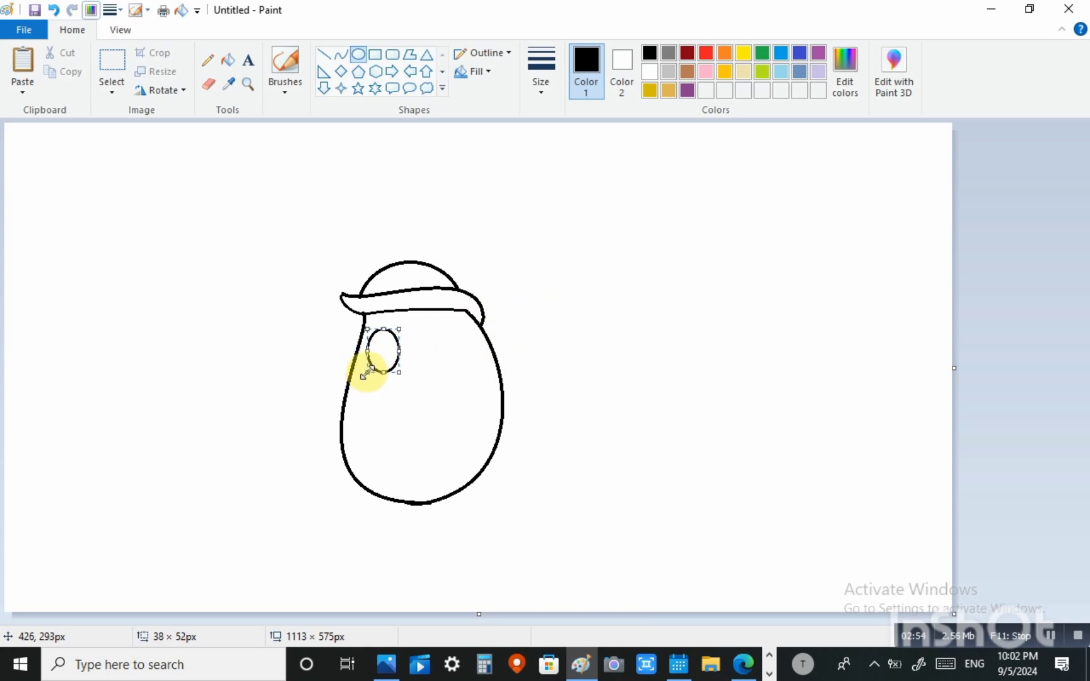
pyautogui.click(519, 362)
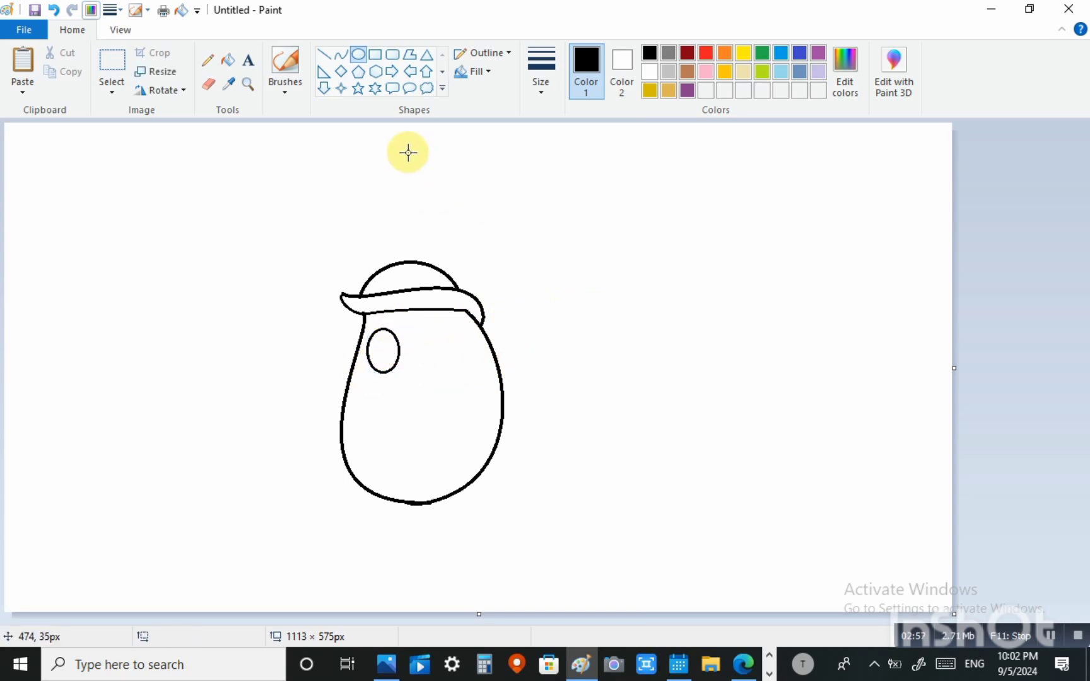
# Draw a rounded ear outline on the right side of the head and add small curved detail lines inside it.
pyautogui.click(342, 53)
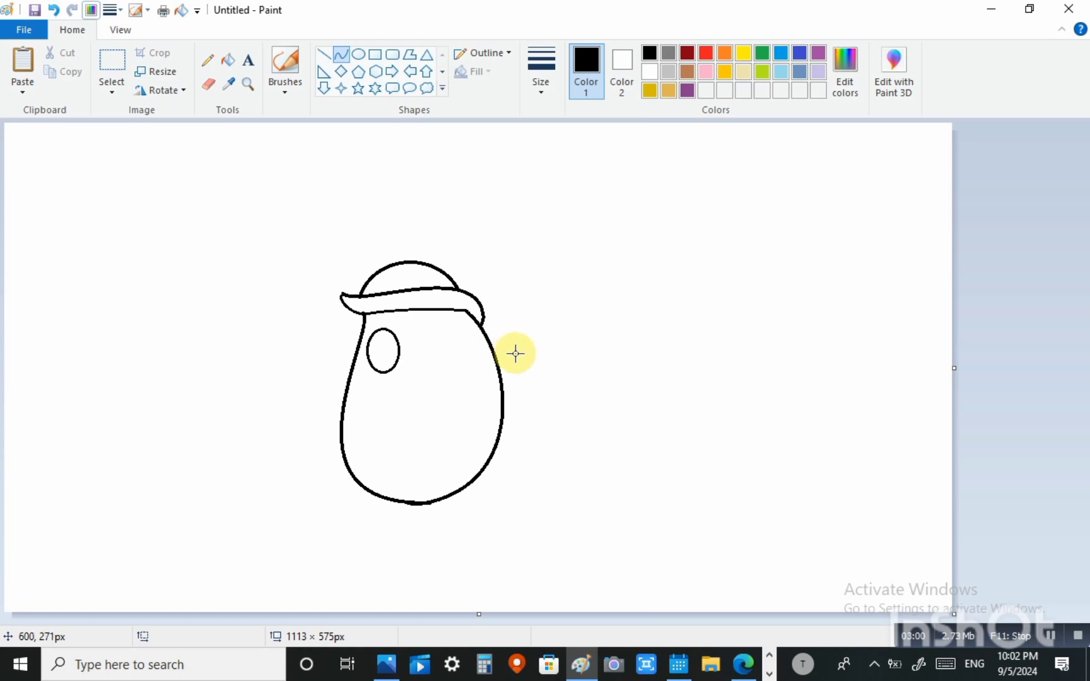
pyautogui.moveTo(492, 347); pyautogui.dragTo(513, 387)
pyautogui.click(523, 376)
pyautogui.click(693, 350)
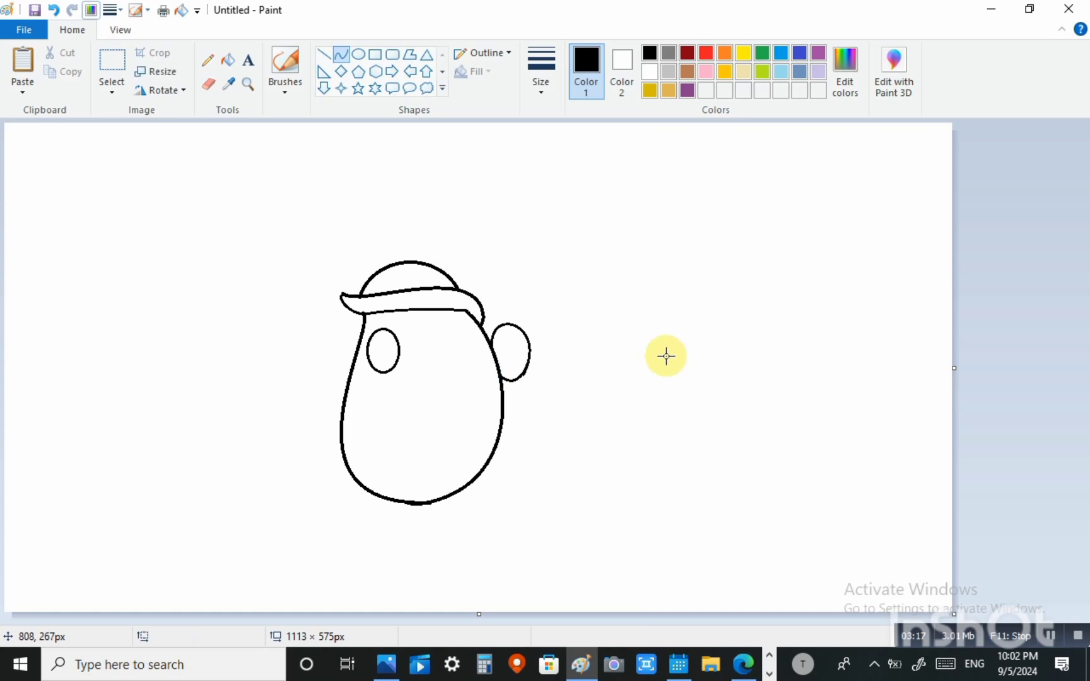
pyautogui.moveTo(503, 334); pyautogui.dragTo(515, 373)
pyautogui.click(670, 388)
pyautogui.click(640, 369)
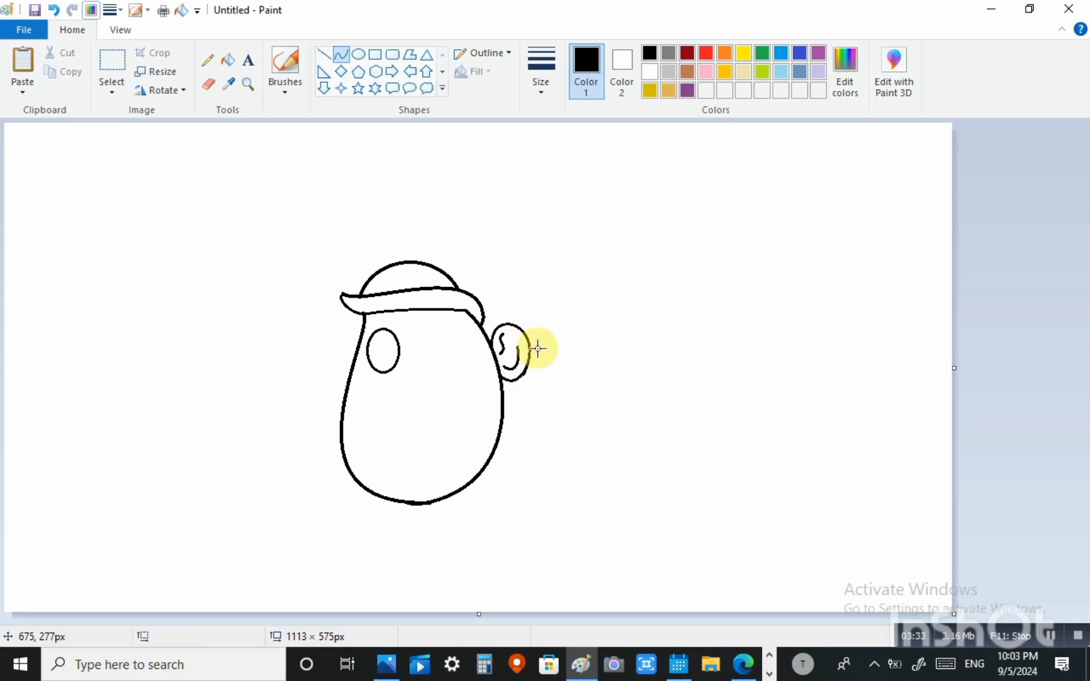
# Draw a second oval eye of similar size to the right of the first eye.
pyautogui.click(358, 54)
pyautogui.moveTo(417, 327); pyautogui.dragTo(428, 356)
pyautogui.click(653, 314)
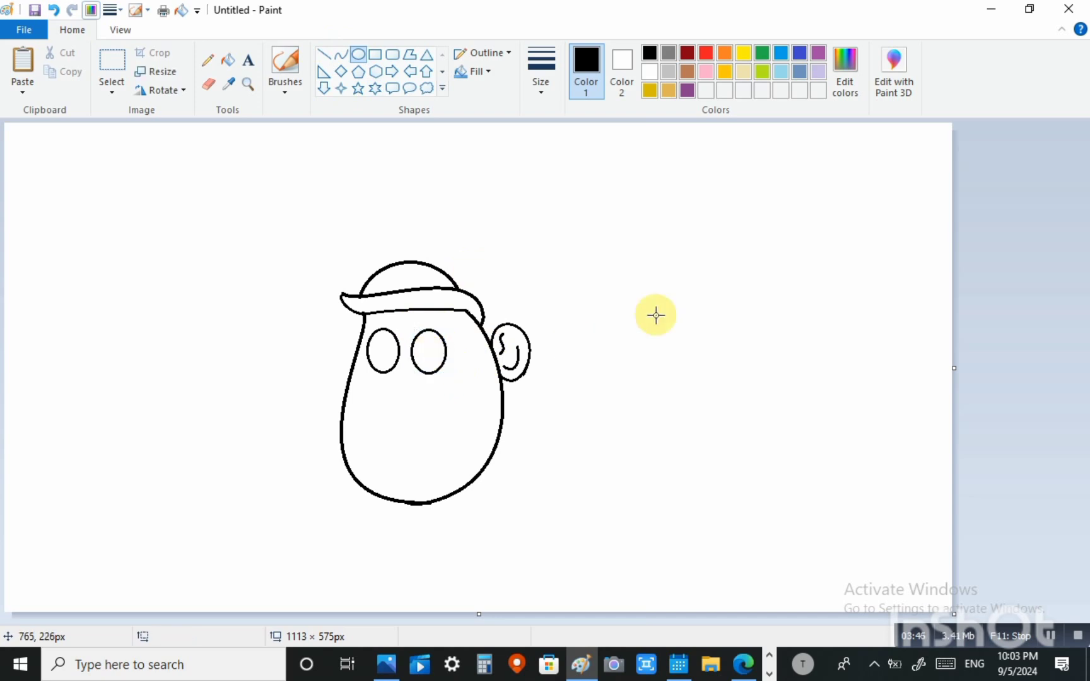
# Draw the nose outline with curves starting between the eyes, leaving a gap at its lower right.
pyautogui.click(342, 56)
pyautogui.moveTo(413, 357)
pyautogui.mouseDown()
pyautogui.moveTo(382, 389)
pyautogui.moveTo(399, 355)
pyautogui.moveTo(387, 369)
pyautogui.moveTo(426, 424)
pyautogui.moveTo(431, 390)
pyautogui.moveTo(413, 379)
pyautogui.moveTo(433, 378)
pyautogui.moveTo(387, 386)
pyautogui.moveTo(389, 409)
pyautogui.moveTo(422, 399)
pyautogui.moveTo(406, 414)
pyautogui.mouseUp()
pyautogui.click(476, 361)
pyautogui.click(399, 392)
pyautogui.click(408, 416)
pyautogui.click(577, 409)
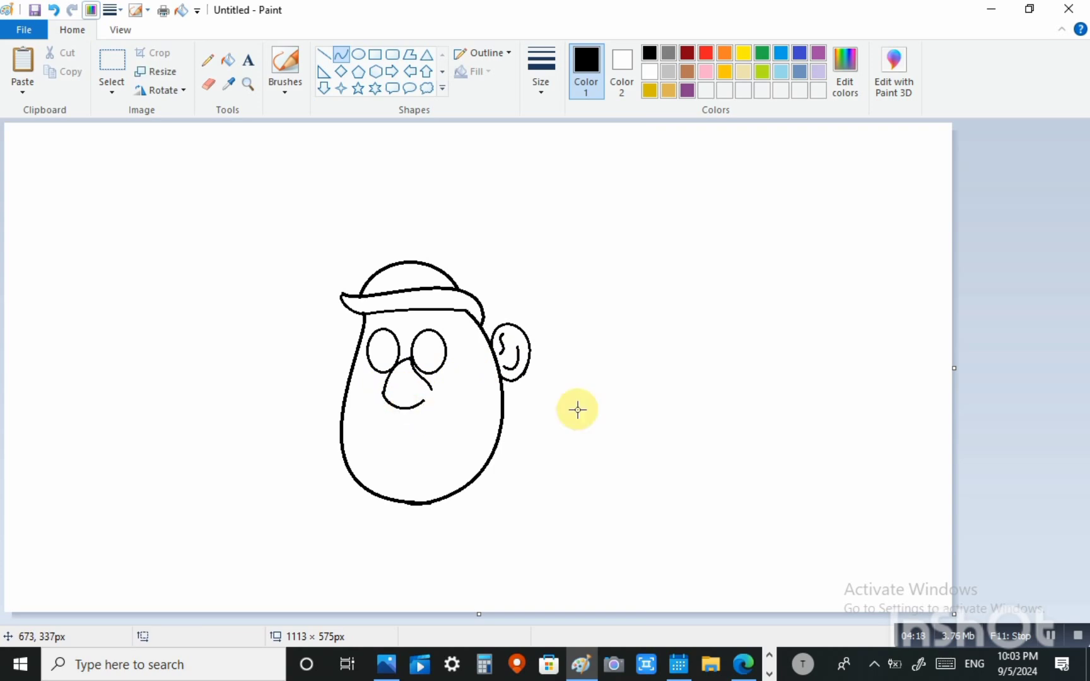
# Trim the end of the nose's lower curve and close the lower-right gap with a small curve about 28 × 26 px.
pyautogui.moveTo(422, 401)
pyautogui.mouseDown()
pyautogui.moveTo(433, 391)
pyautogui.moveTo(433, 403)
pyautogui.mouseUp()
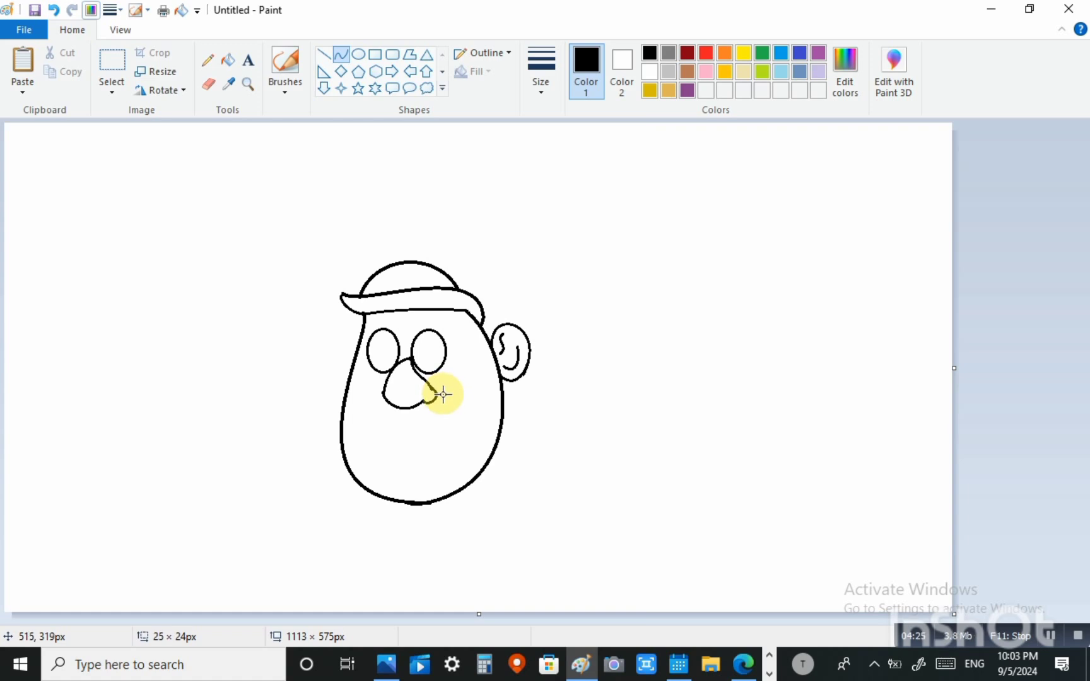
pyautogui.hotkey('ctrl', 'z')
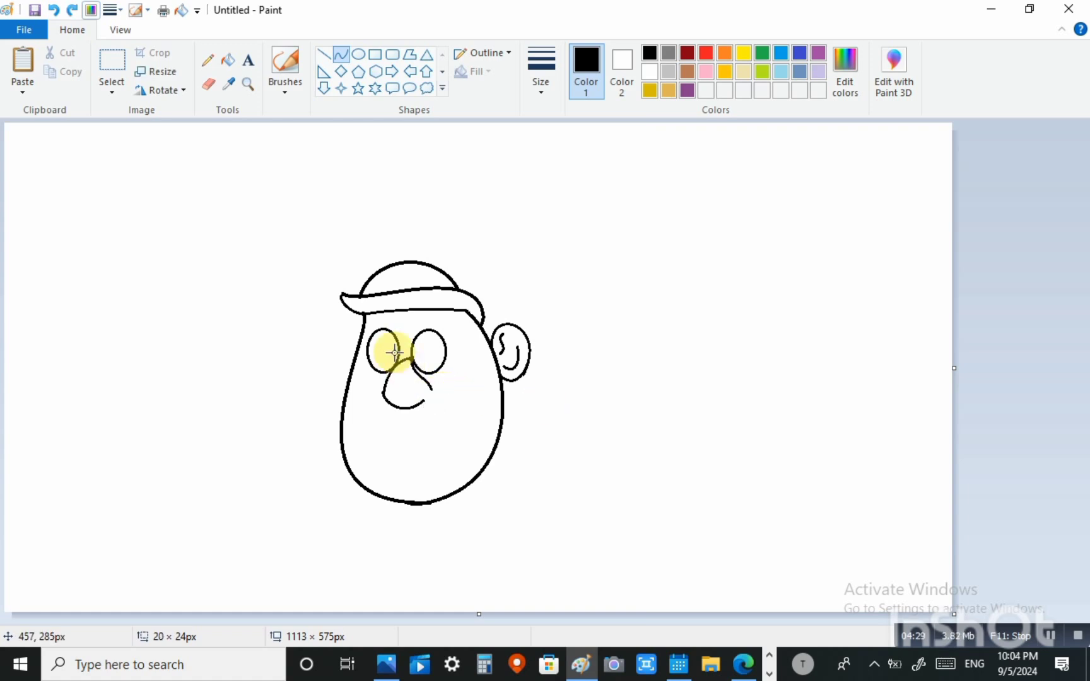
pyautogui.click(208, 84)
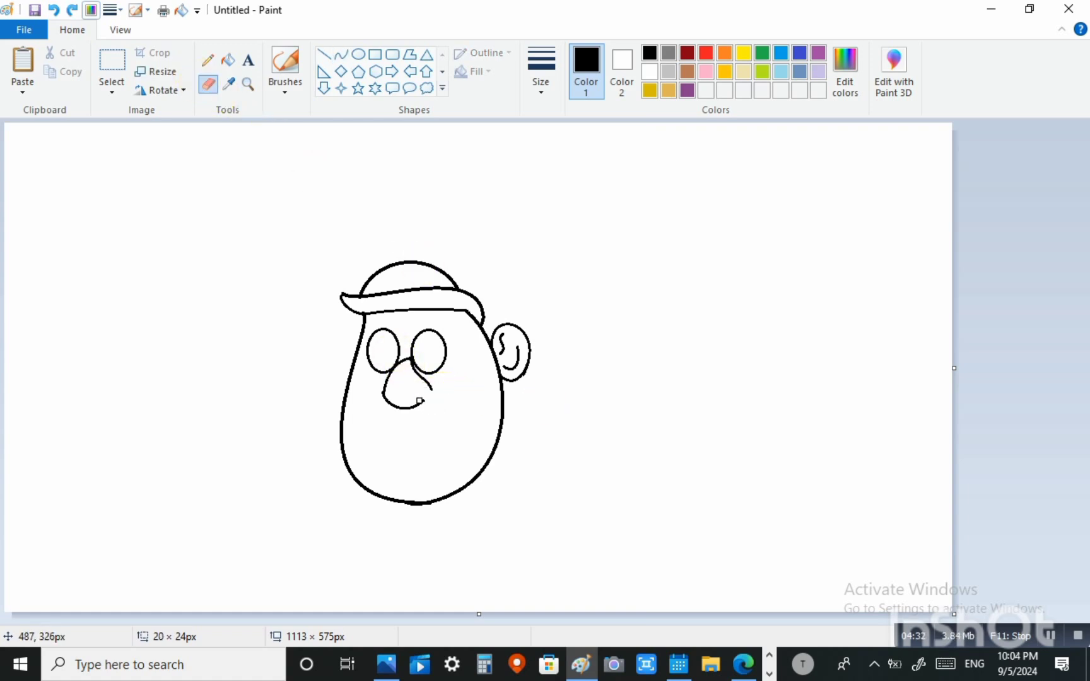
pyautogui.click(346, 54)
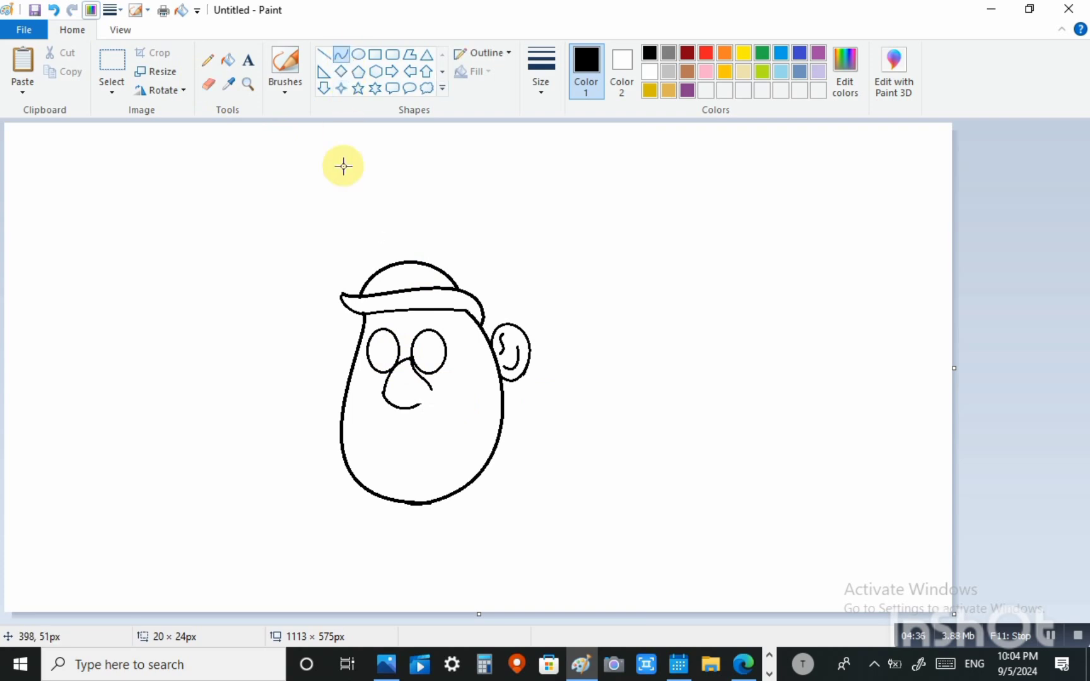
pyautogui.moveTo(423, 404)
pyautogui.mouseDown()
pyautogui.moveTo(432, 388)
pyautogui.moveTo(428, 407)
pyautogui.moveTo(443, 397)
pyautogui.moveTo(414, 391)
pyautogui.mouseUp()
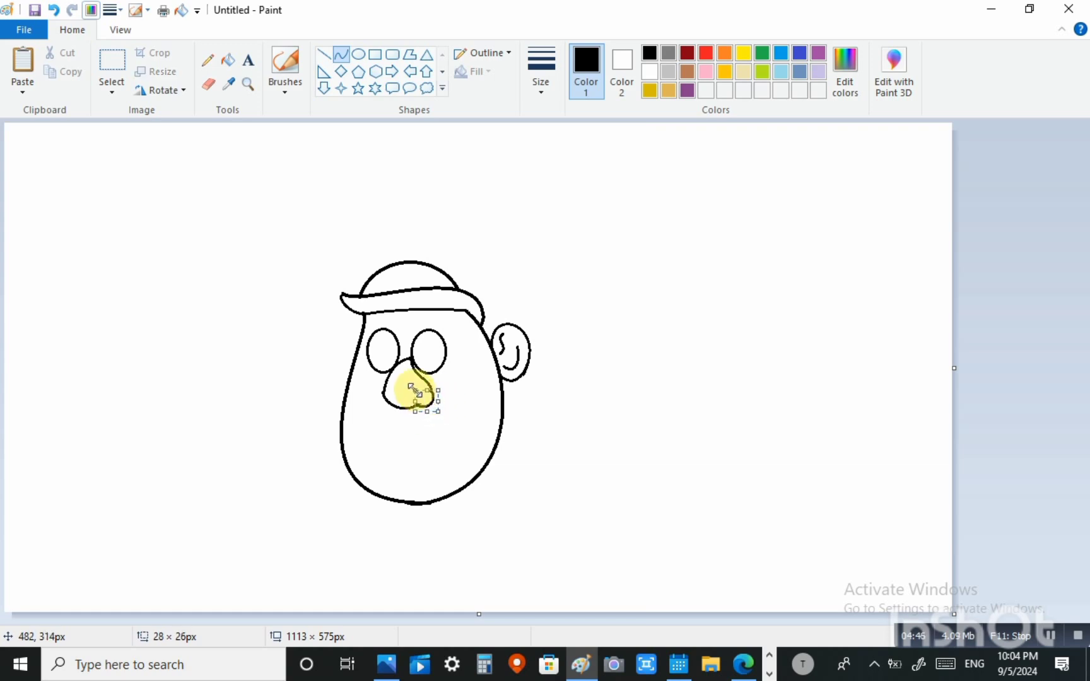
# Draw a small nostril curve about 20 × 27 px at the nose's lower left and erase the overlapping line inside it.
pyautogui.click(518, 391)
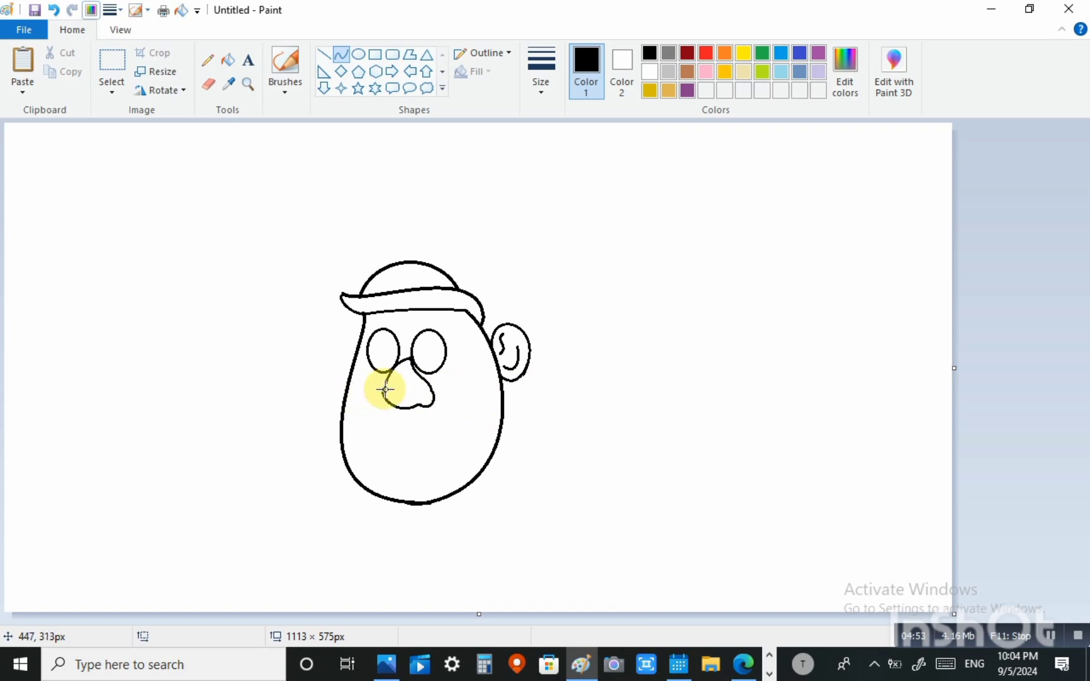
pyautogui.moveTo(385, 388); pyautogui.dragTo(373, 412)
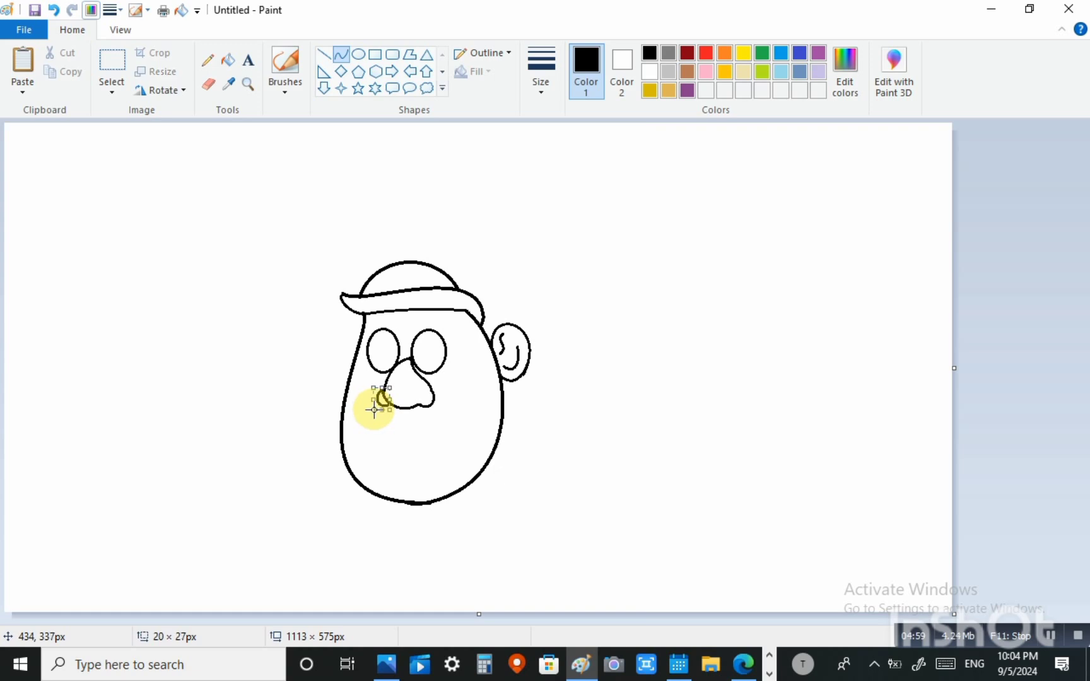
pyautogui.click(248, 84)
pyautogui.click(431, 364)
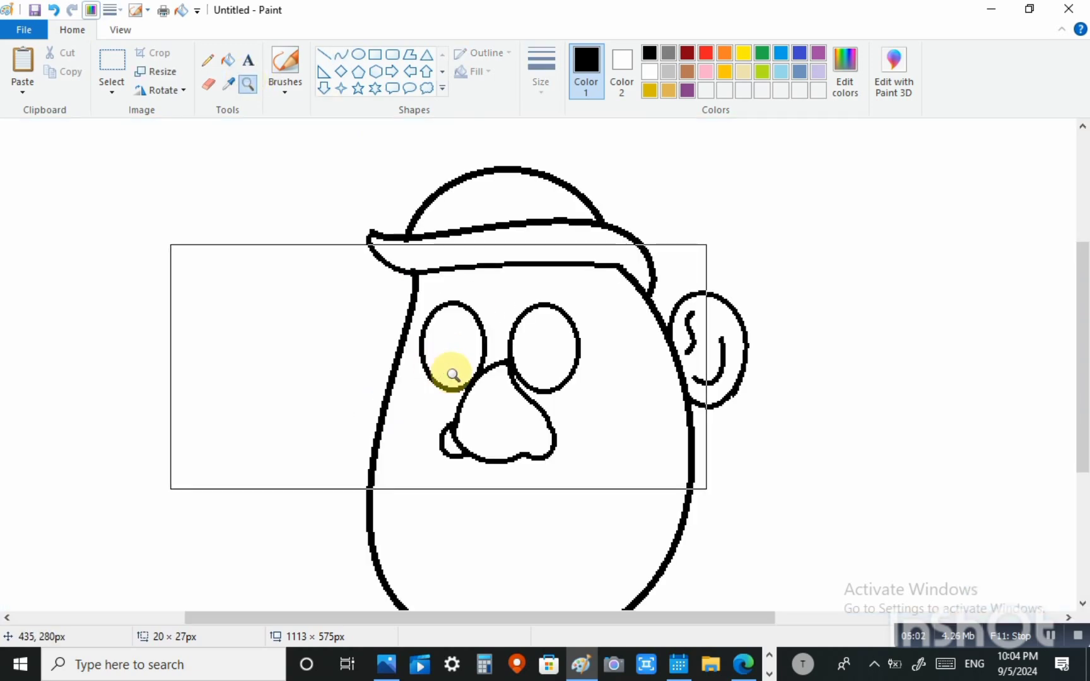
pyautogui.click(208, 84)
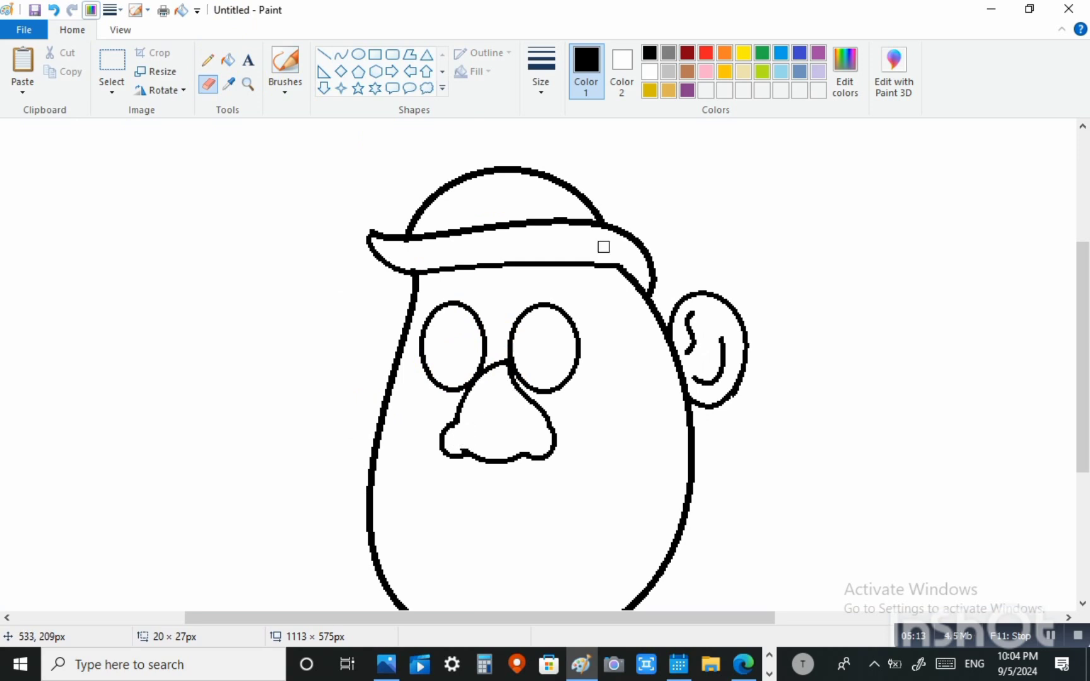
# Draw the moustache's upper edge with two curves sloping outward from under the nose, and form its right tip with a short inward stroke.
pyautogui.moveTo(1086, 335); pyautogui.dragTo(1085, 414)
pyautogui.click(340, 56)
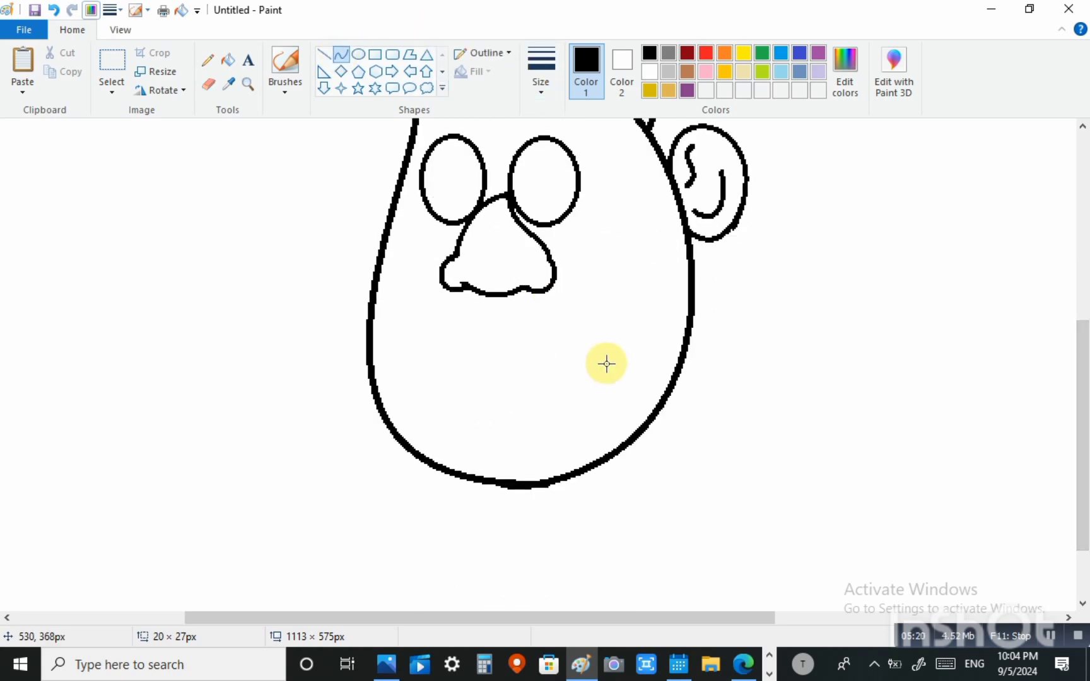
pyautogui.moveTo(517, 292)
pyautogui.mouseDown()
pyautogui.moveTo(634, 373)
pyautogui.moveTo(596, 341)
pyautogui.mouseUp()
pyautogui.moveTo(544, 304); pyautogui.dragTo(580, 320)
pyautogui.click(728, 320)
pyautogui.moveTo(483, 294); pyautogui.dragTo(411, 346)
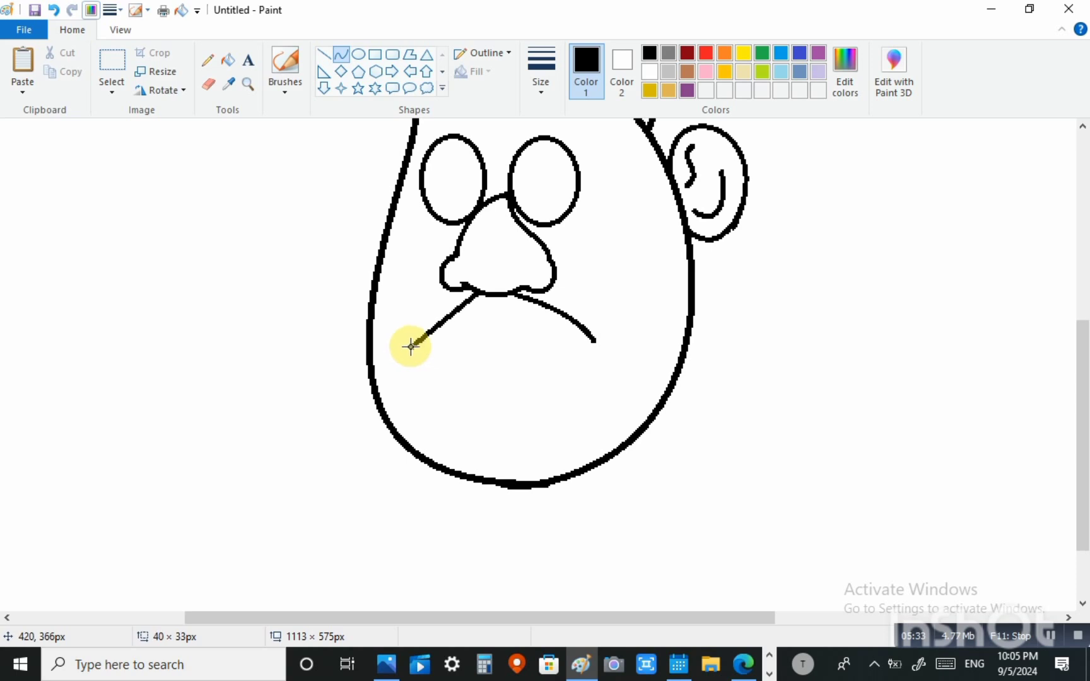
pyautogui.moveTo(472, 296); pyautogui.dragTo(418, 304)
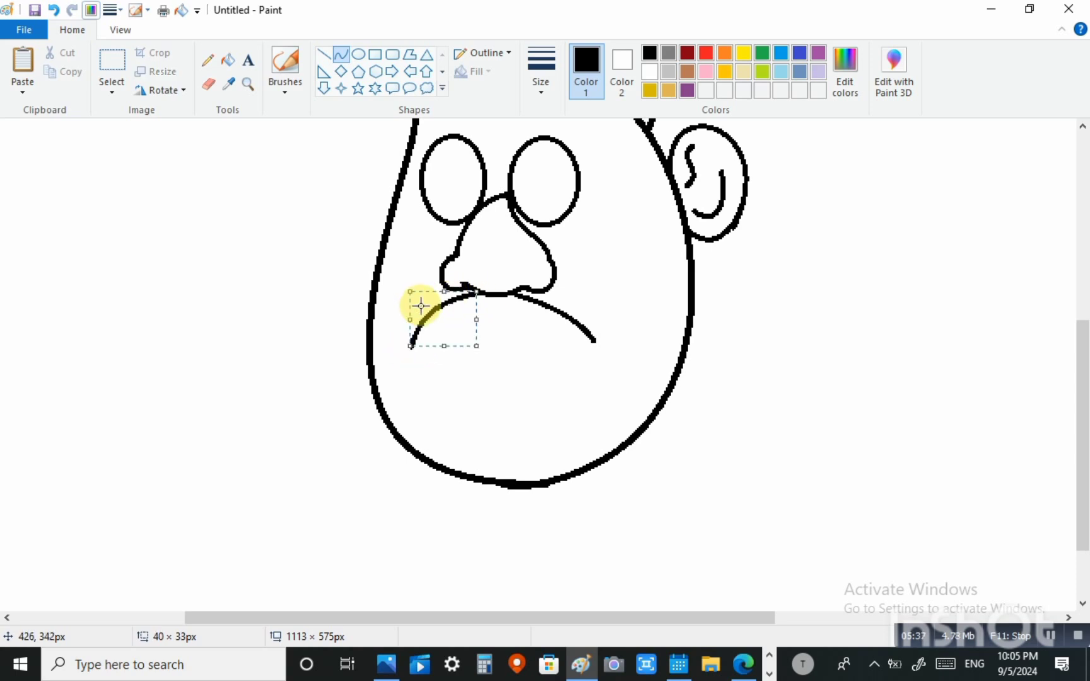
pyautogui.moveTo(592, 340)
pyautogui.mouseDown()
pyautogui.moveTo(540, 316)
pyautogui.moveTo(573, 348)
pyautogui.mouseUp()
pyautogui.click(574, 347)
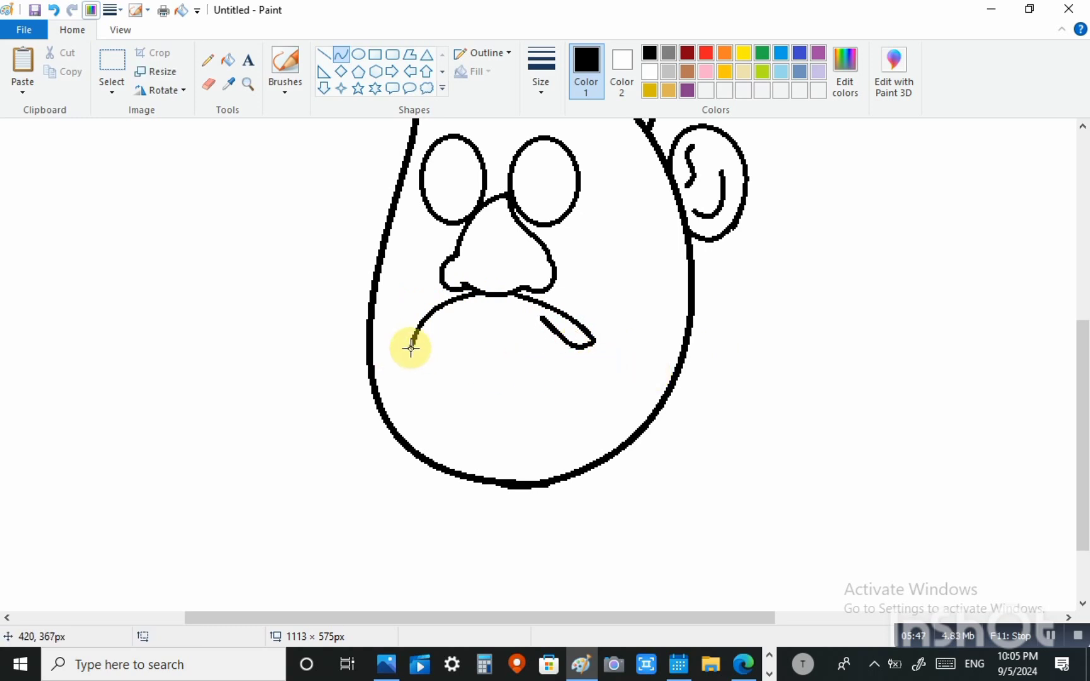
# Draw the moustache's wavy lower edge with short connected curves running from the left tip to the right tip.
pyautogui.moveTo(415, 345); pyautogui.dragTo(414, 352)
pyautogui.moveTo(443, 350); pyautogui.dragTo(423, 342)
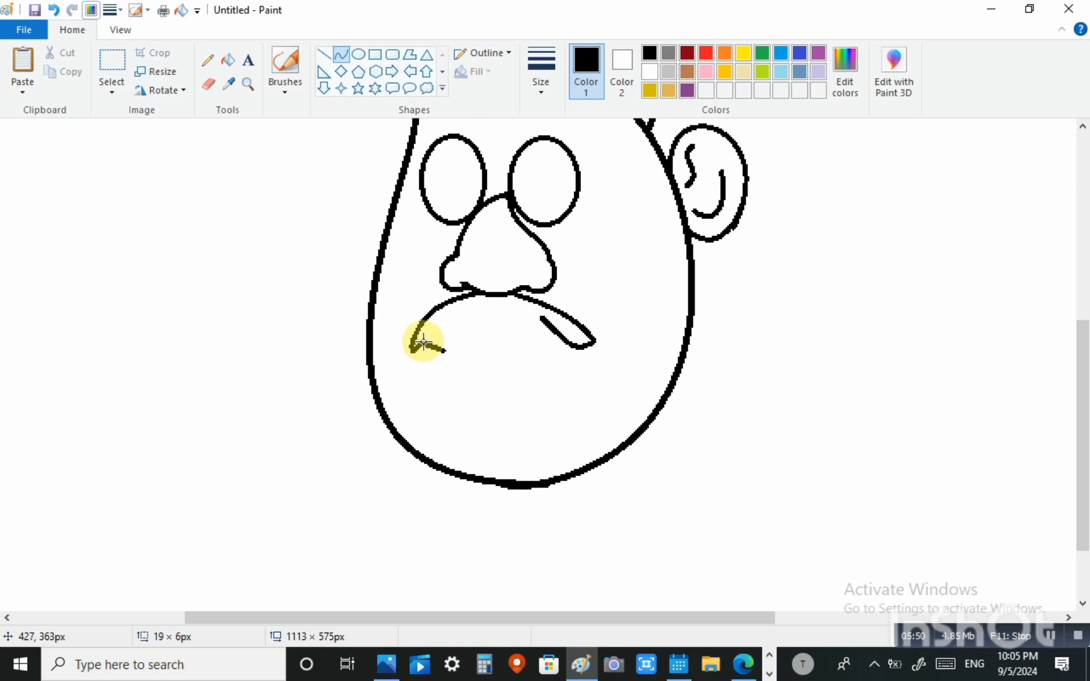
pyautogui.click(577, 355)
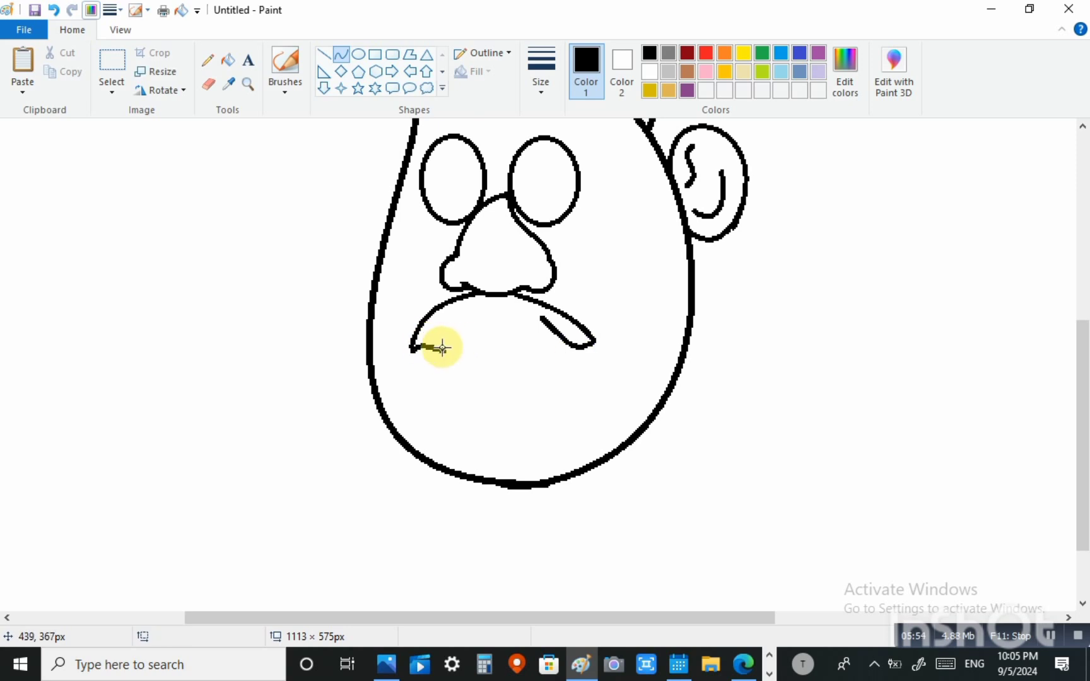
pyautogui.moveTo(444, 342)
pyautogui.mouseDown()
pyautogui.moveTo(465, 346)
pyautogui.moveTo(450, 352)
pyautogui.mouseUp()
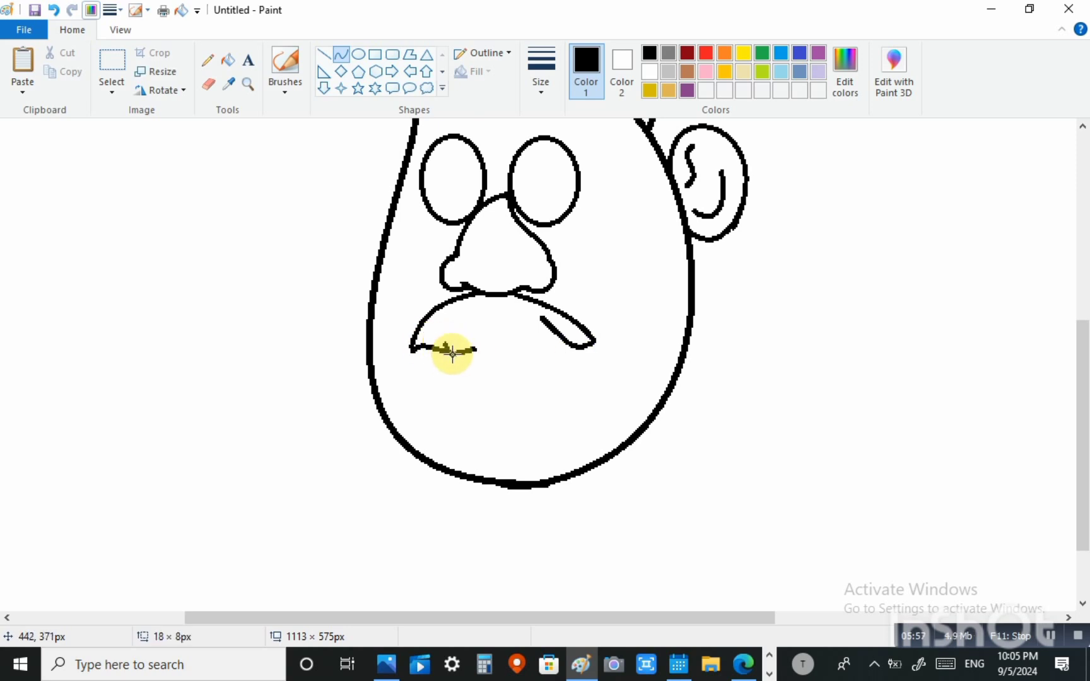
pyautogui.click(593, 326)
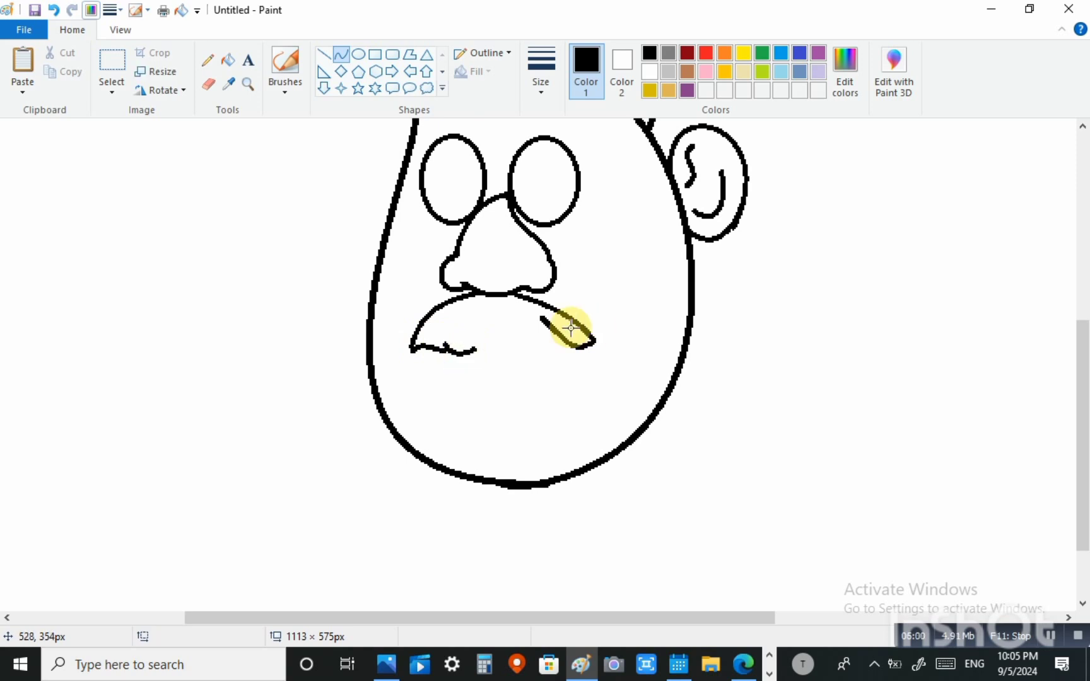
pyautogui.moveTo(488, 350)
pyautogui.mouseDown()
pyautogui.moveTo(516, 348)
pyautogui.moveTo(481, 361)
pyautogui.moveTo(498, 335)
pyautogui.mouseUp()
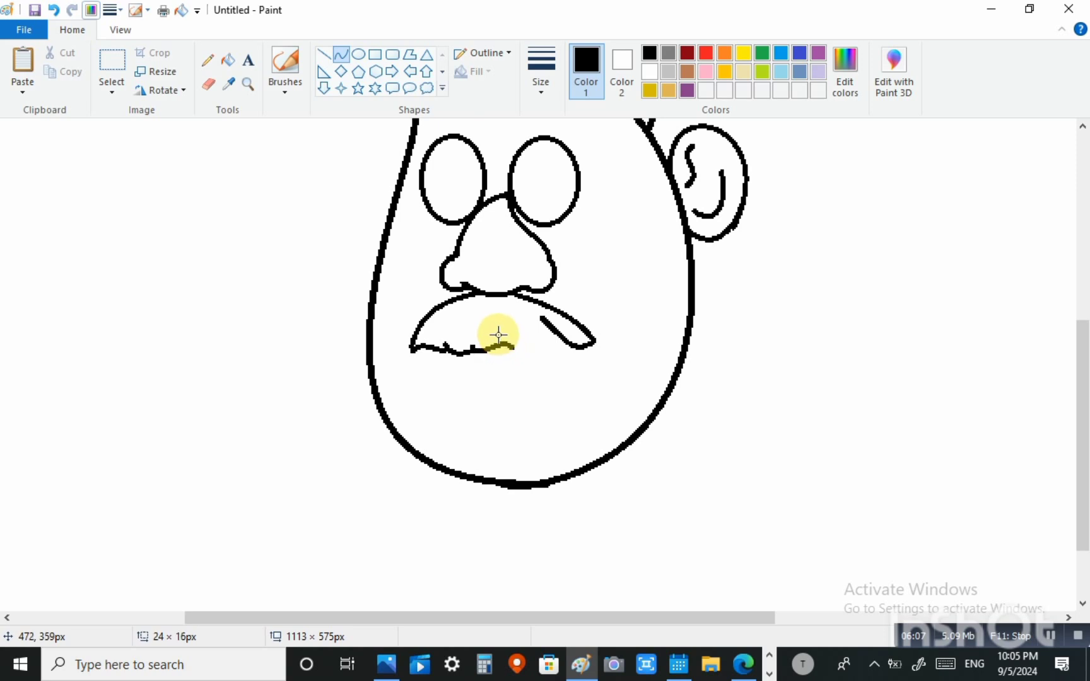
pyautogui.click(615, 346)
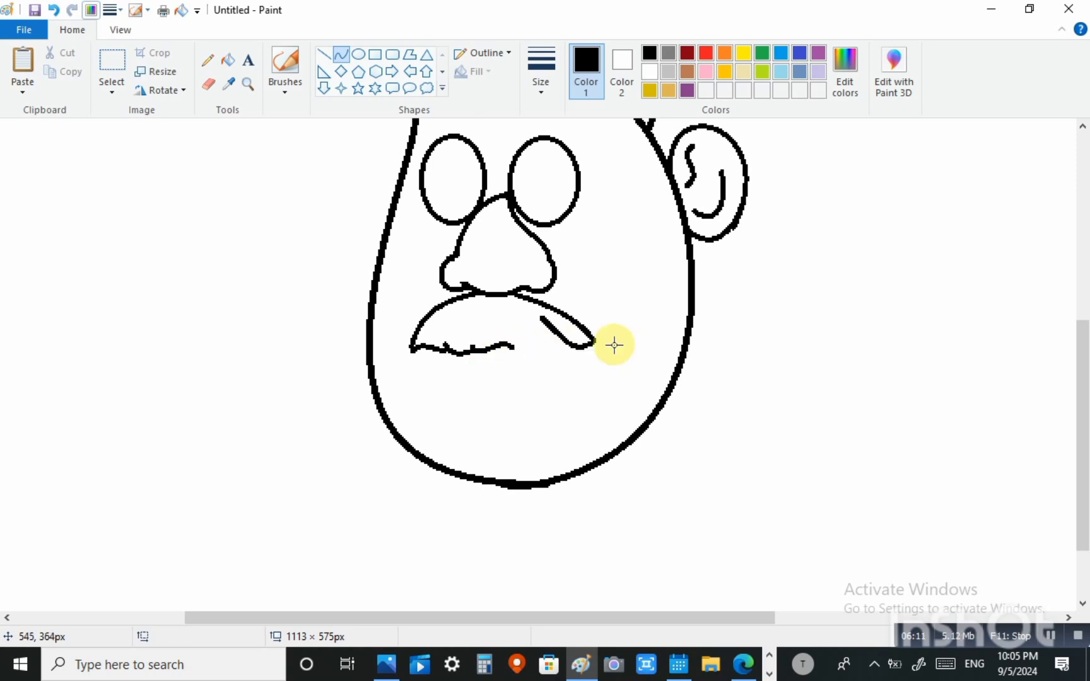
pyautogui.moveTo(578, 347)
pyautogui.mouseDown()
pyautogui.moveTo(534, 336)
pyautogui.moveTo(554, 354)
pyautogui.moveTo(528, 357)
pyautogui.mouseUp()
pyautogui.click(688, 321)
pyautogui.click(778, 325)
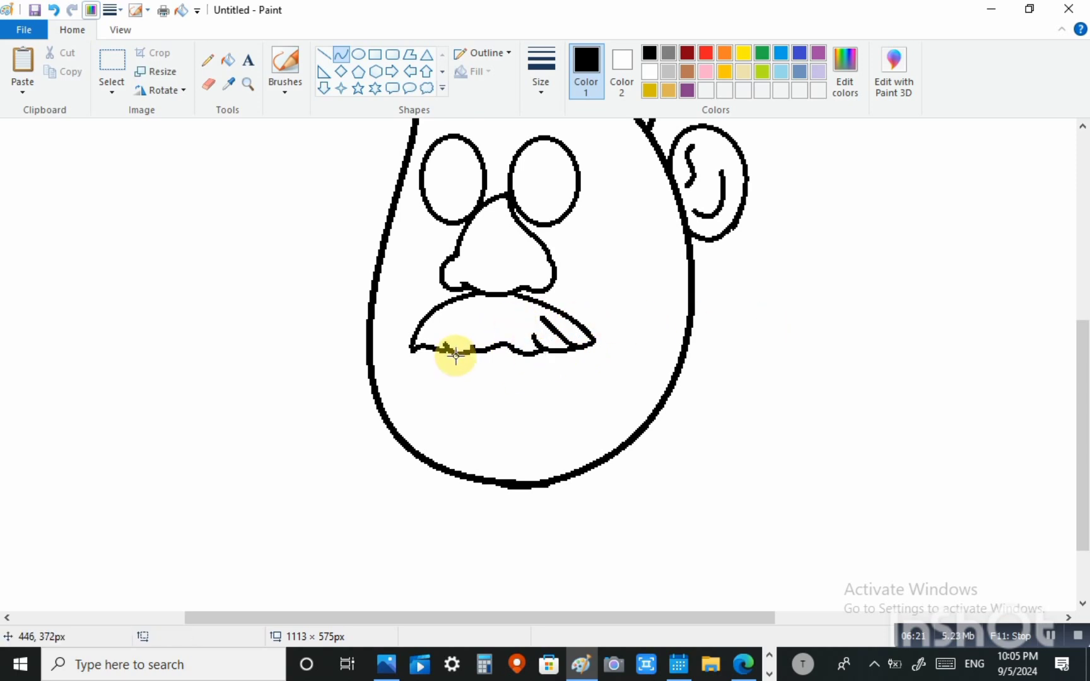
# Add two short curved hair strands inside the moustache's left half, the outer one about 11 × 21 px.
pyautogui.moveTo(470, 348)
pyautogui.mouseDown()
pyautogui.moveTo(477, 322)
pyautogui.moveTo(523, 321)
pyautogui.moveTo(479, 324)
pyautogui.moveTo(468, 312)
pyautogui.moveTo(444, 340)
pyautogui.mouseUp()
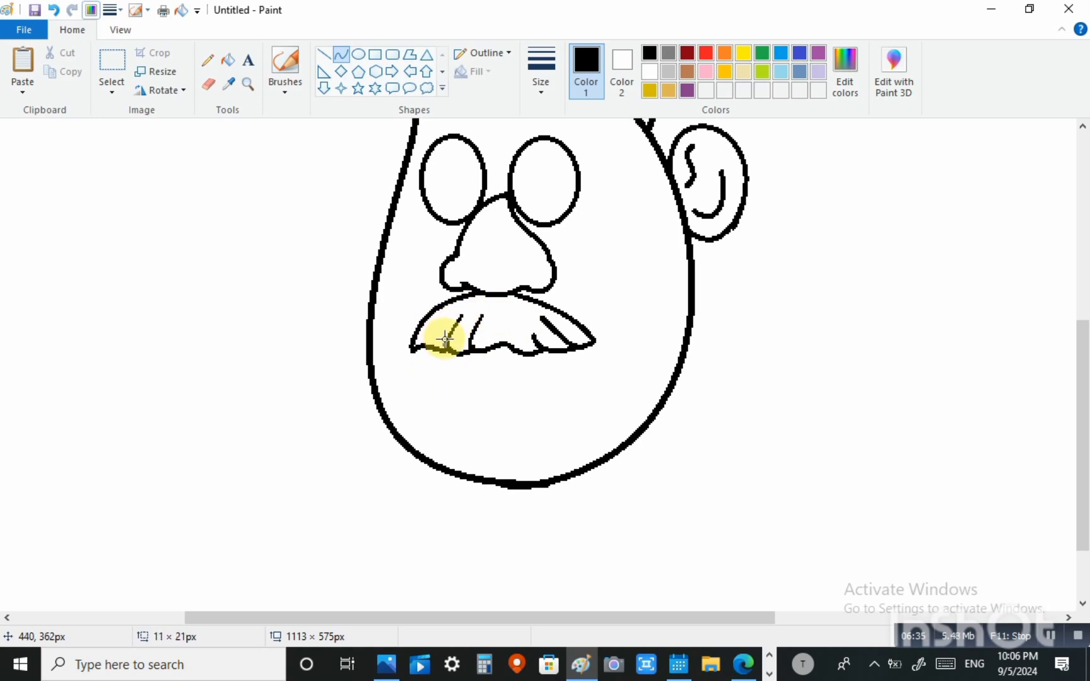
pyautogui.click(449, 331)
pyautogui.click(733, 392)
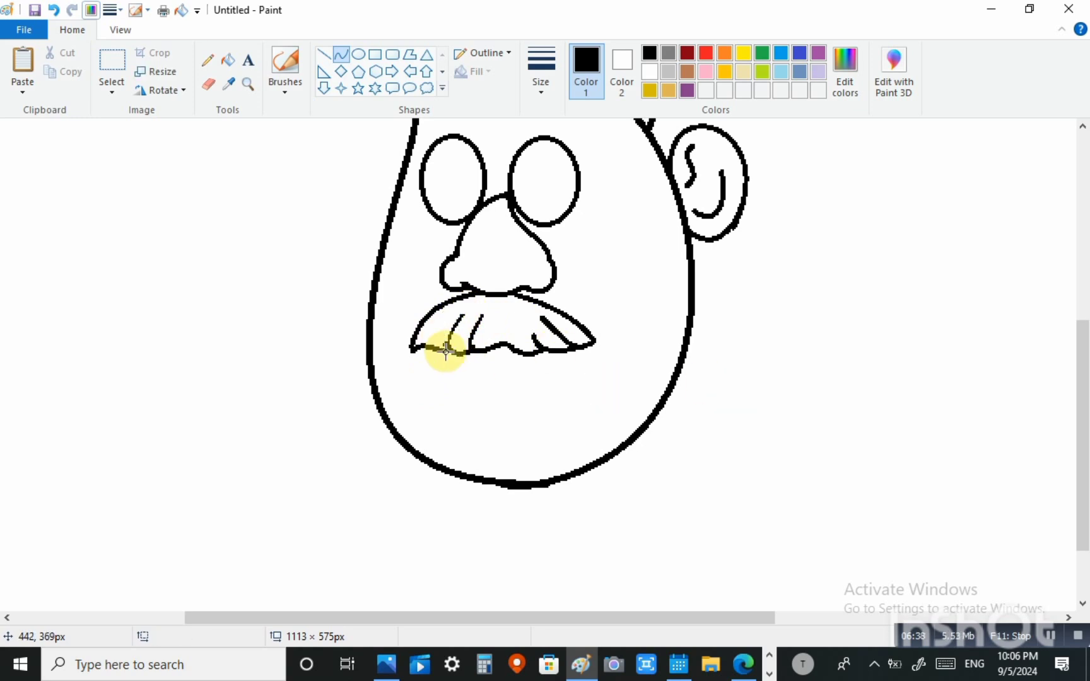
# Draw the open mouth below the moustache with a wide outer curve and a smaller inner curve about 65 × 34 px.
pyautogui.moveTo(444, 349); pyautogui.dragTo(537, 421)
pyautogui.click(538, 418)
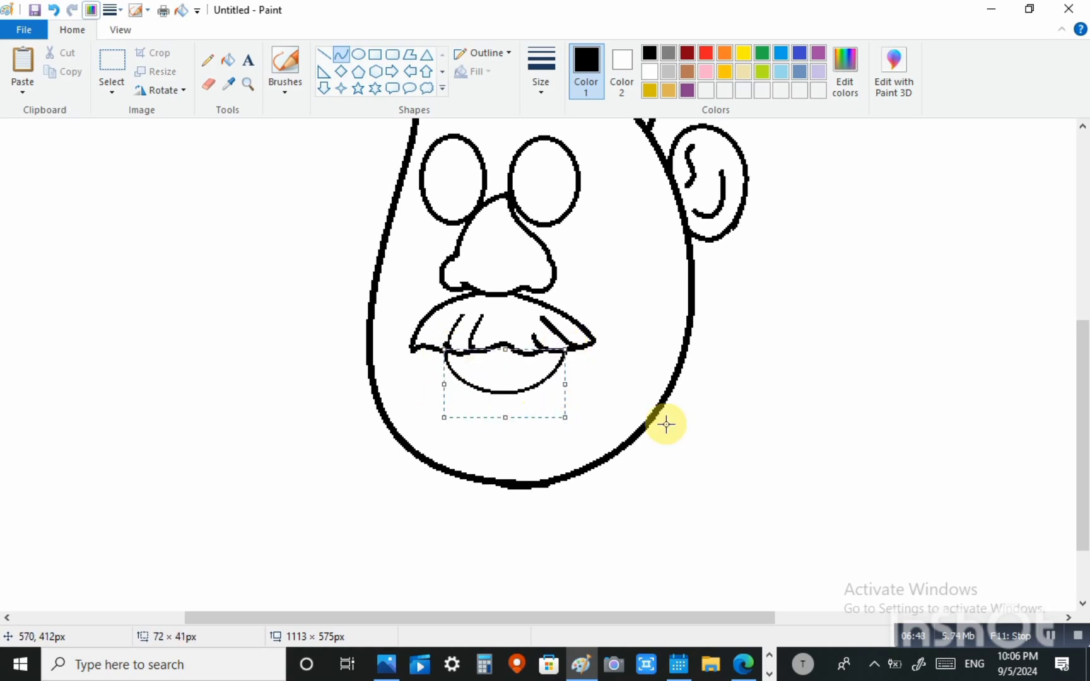
pyautogui.moveTo(569, 421); pyautogui.dragTo(530, 419)
pyautogui.click(662, 414)
pyautogui.moveTo(447, 355); pyautogui.dragTo(557, 347)
pyautogui.moveTo(486, 363); pyautogui.dragTo(523, 409)
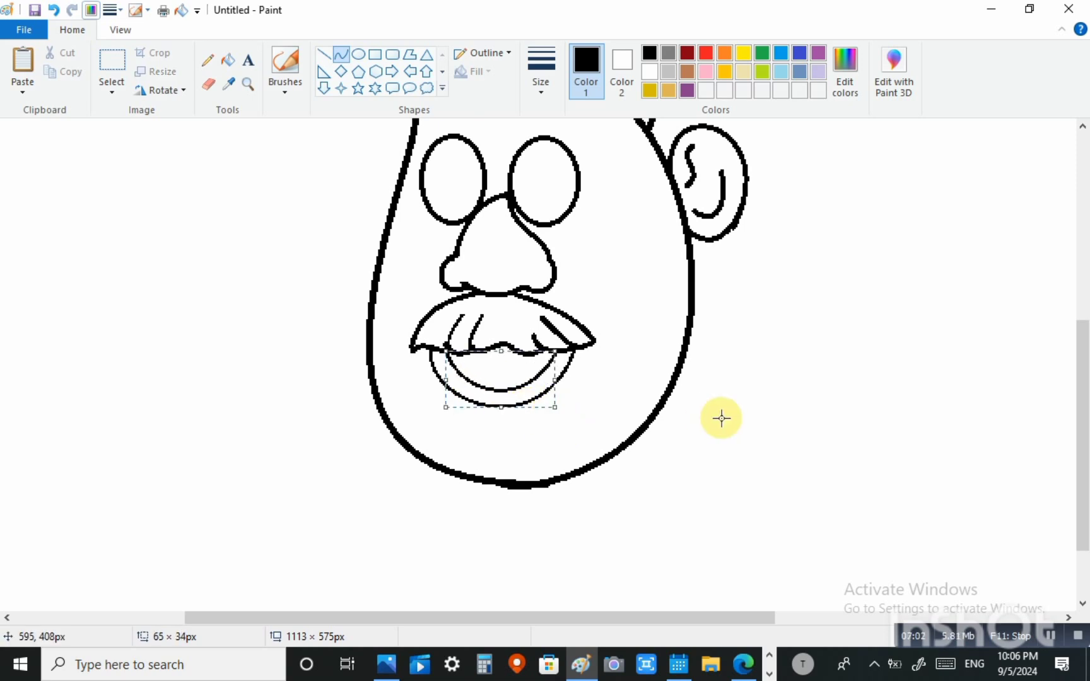
pyautogui.click(806, 399)
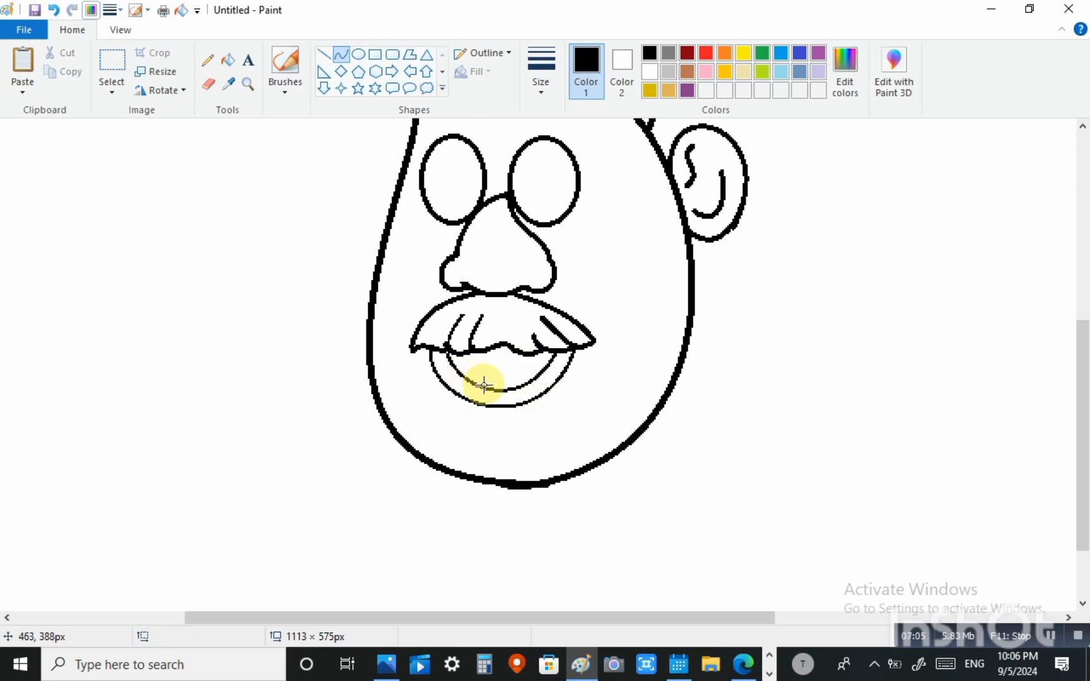
# Draw two curved lines across the inside of the mouth and a thin crease line inside the nose's right side.
pyautogui.moveTo(468, 385); pyautogui.dragTo(523, 353)
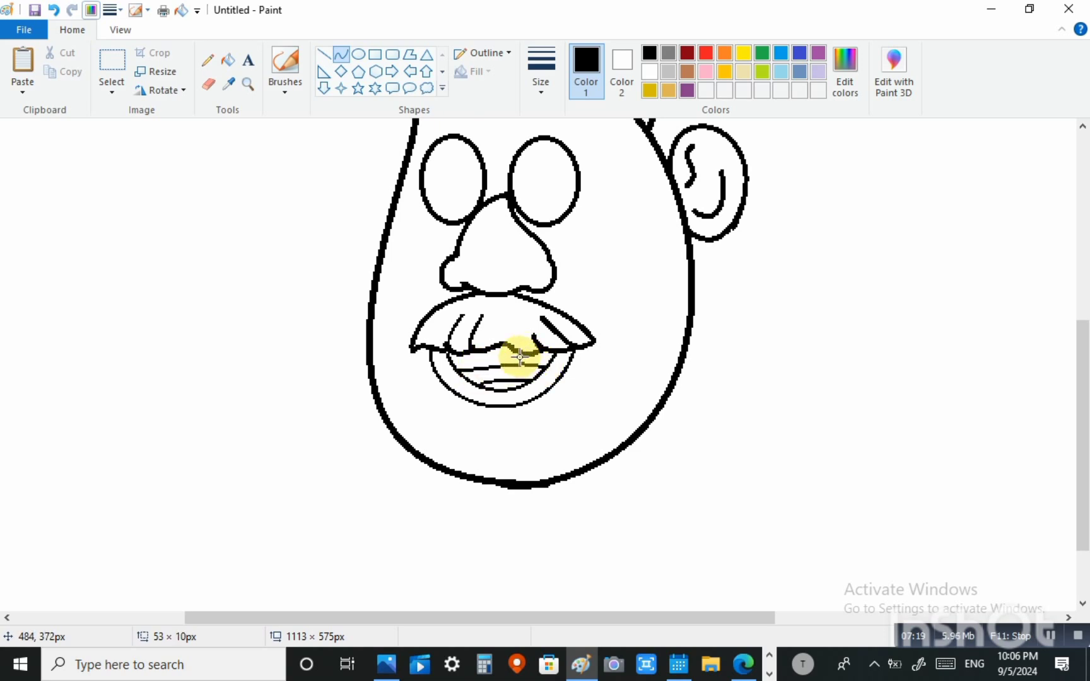
pyautogui.click(758, 373)
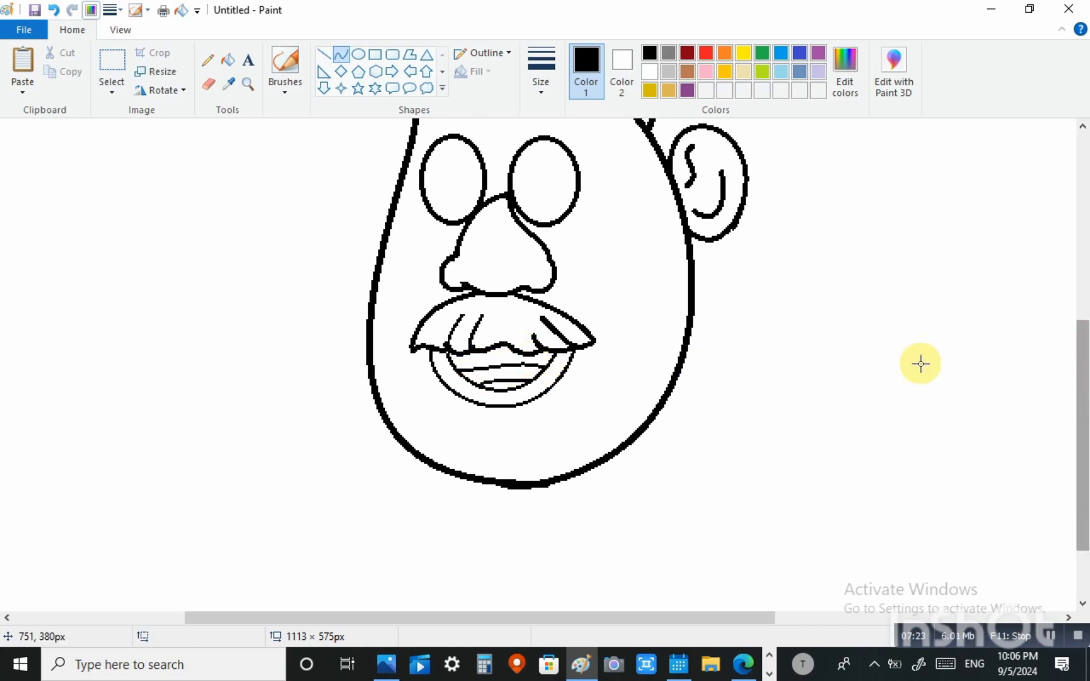
pyautogui.moveTo(528, 251); pyautogui.dragTo(526, 281)
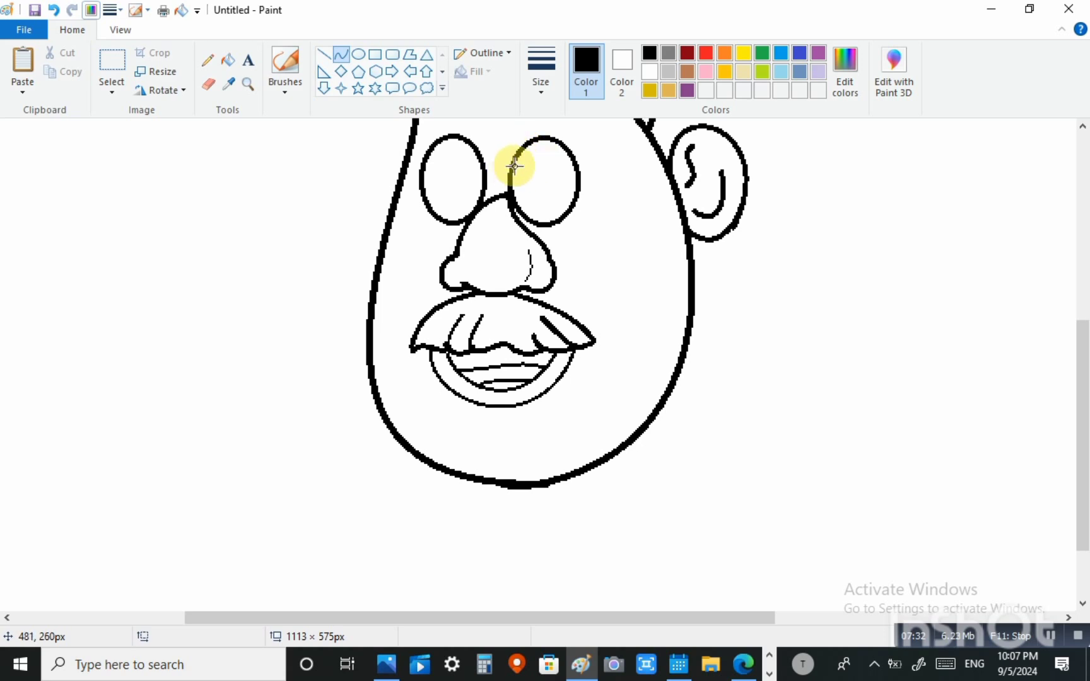
# Draw curved eyelid lines across both eyes, about 39 × 22 px in the right eye and 33 × 17 px in the left.
pyautogui.moveTo(517, 165); pyautogui.dragTo(566, 144)
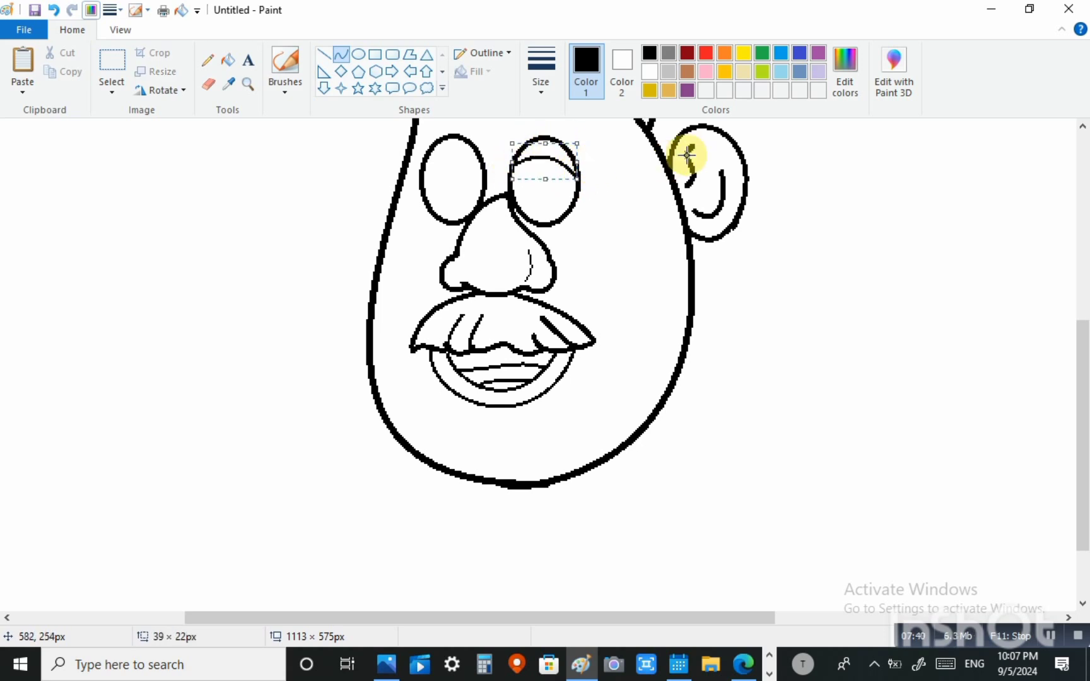
pyautogui.click(476, 233)
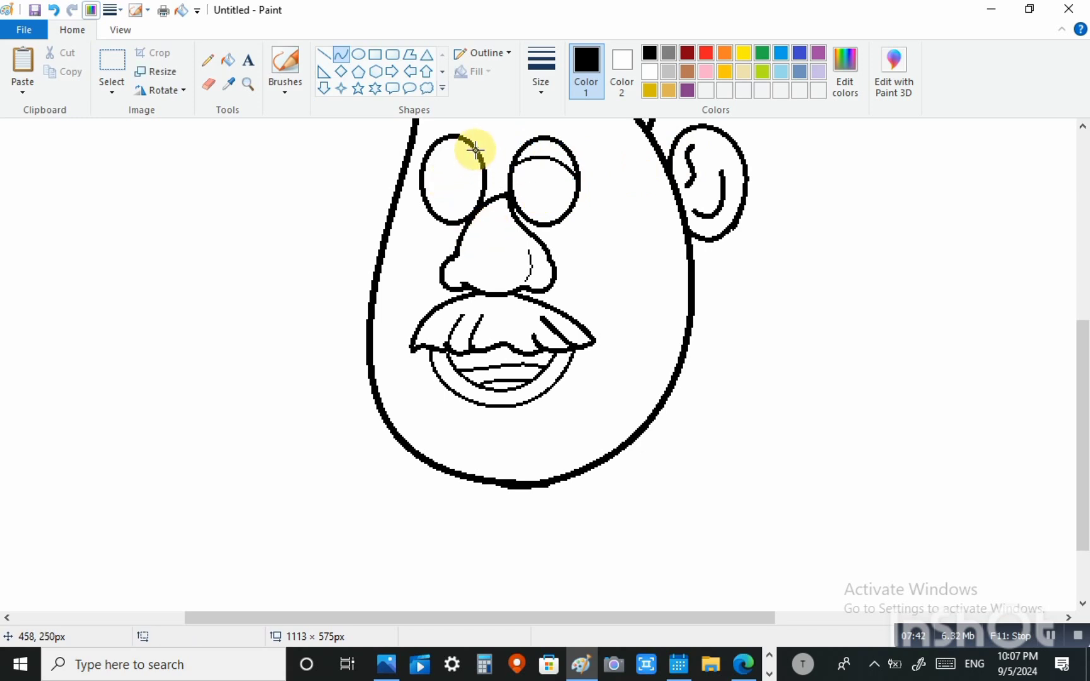
pyautogui.moveTo(476, 150)
pyautogui.mouseDown()
pyautogui.moveTo(409, 170)
pyautogui.moveTo(457, 158)
pyautogui.moveTo(438, 146)
pyautogui.mouseUp()
pyautogui.click(840, 188)
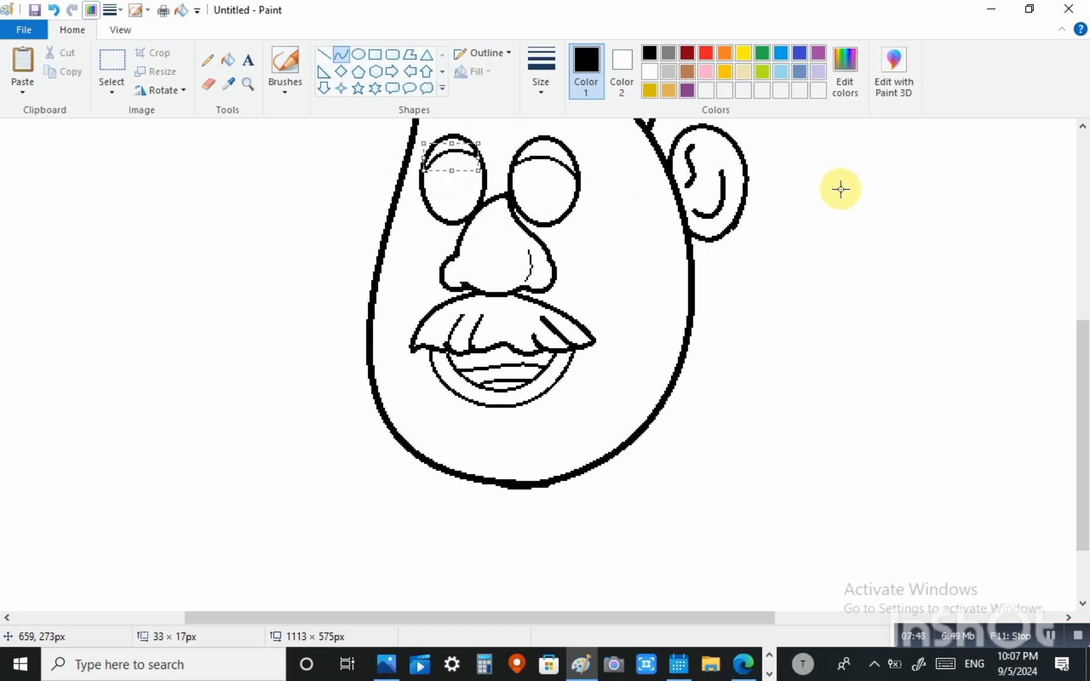
# Configure the oval shape with a solid color fill and set Color 2 to black.
pyautogui.click(358, 55)
pyautogui.click(622, 69)
pyautogui.click(650, 53)
pyautogui.click(495, 54)
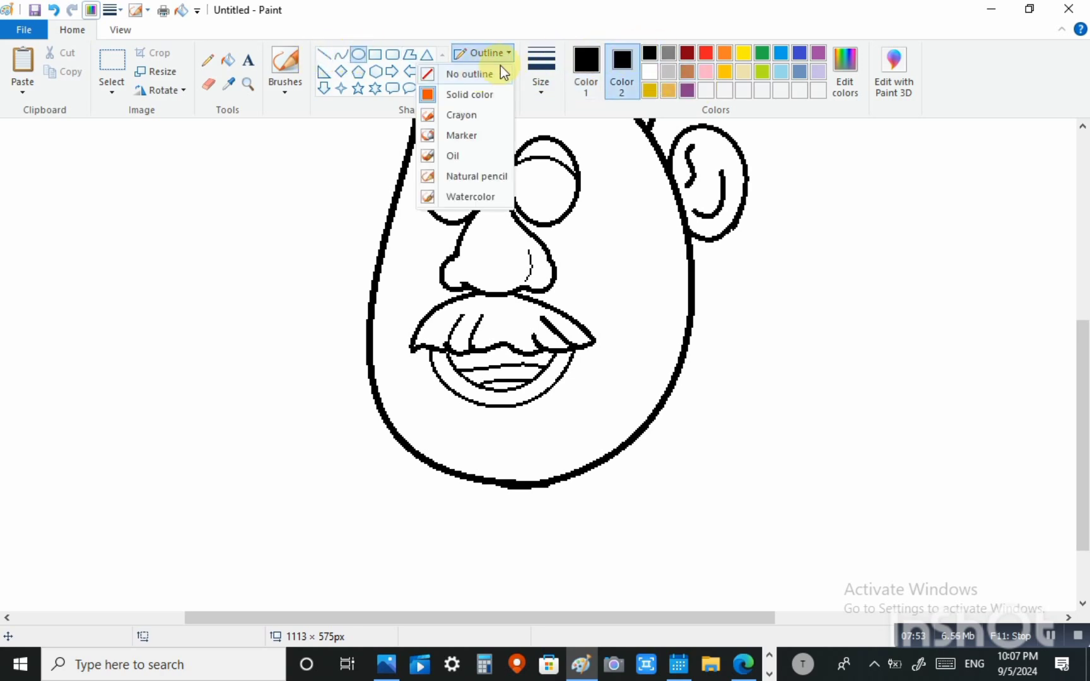
pyautogui.click(540, 81)
pyautogui.click(475, 76)
pyautogui.click(473, 76)
pyautogui.click(467, 74)
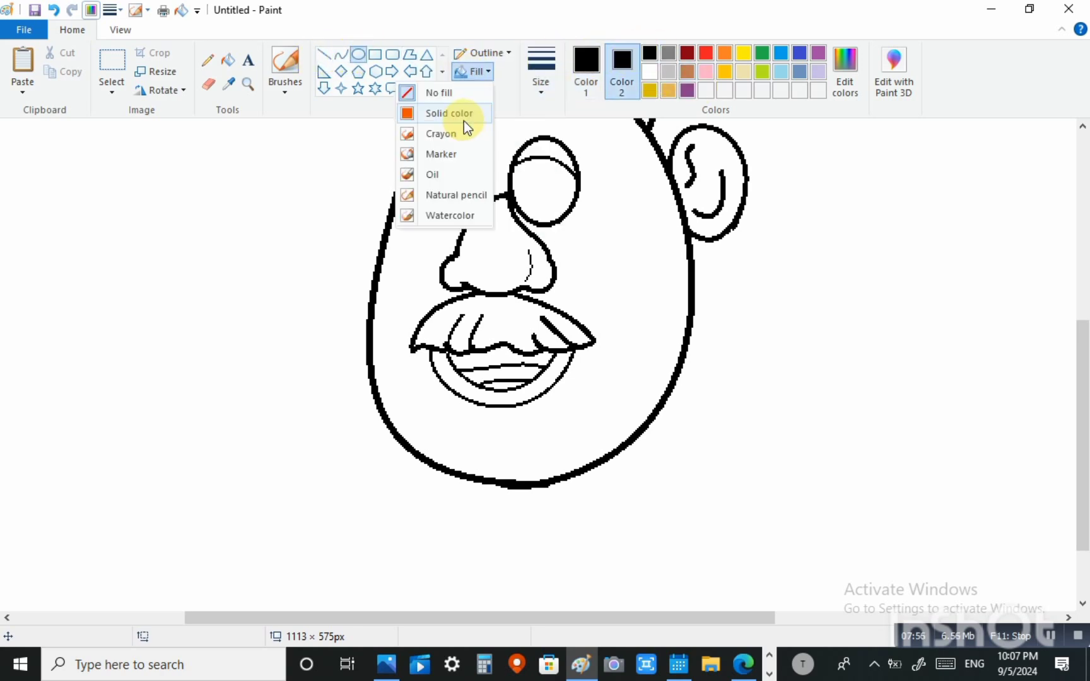
pyautogui.click(464, 119)
# Draw solid black oval pupils in both eyes, about 16 × 20 px in the left eye and 13 × 18 px in the right.
pyautogui.moveTo(450, 170); pyautogui.dragTo(477, 205)
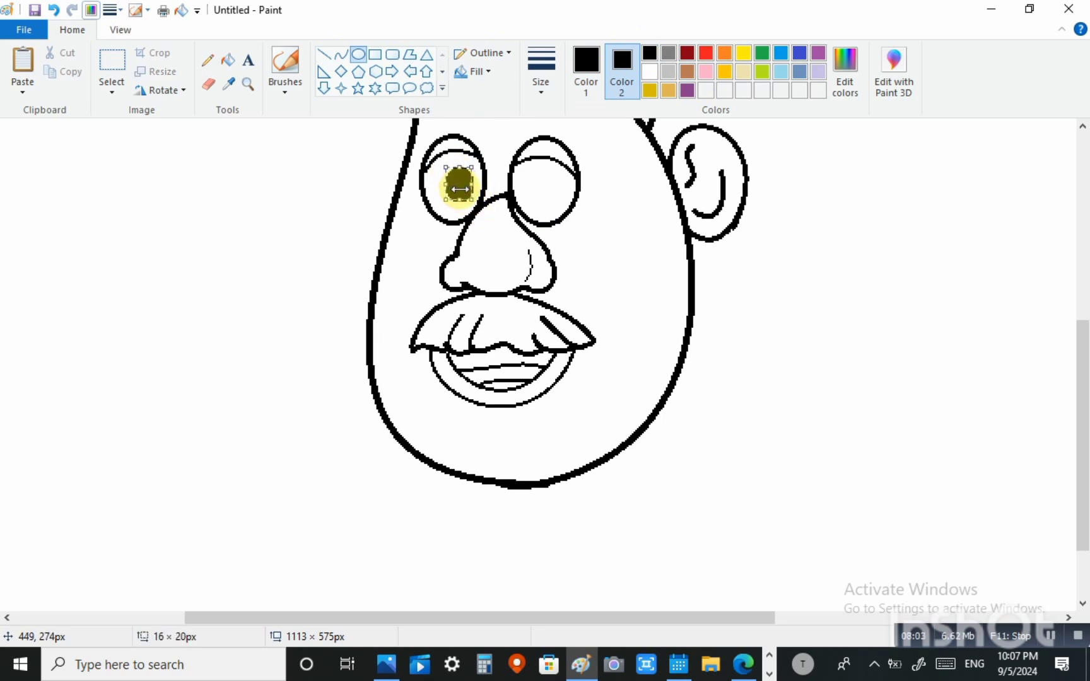
pyautogui.click(676, 190)
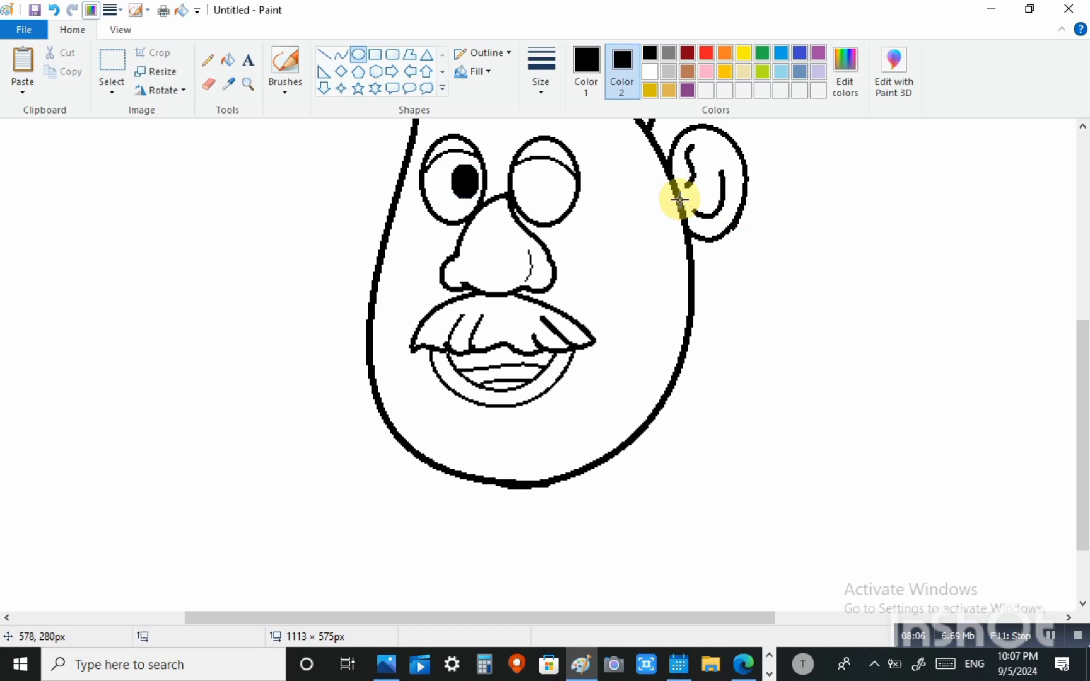
pyautogui.moveTo(521, 172); pyautogui.dragTo(545, 200)
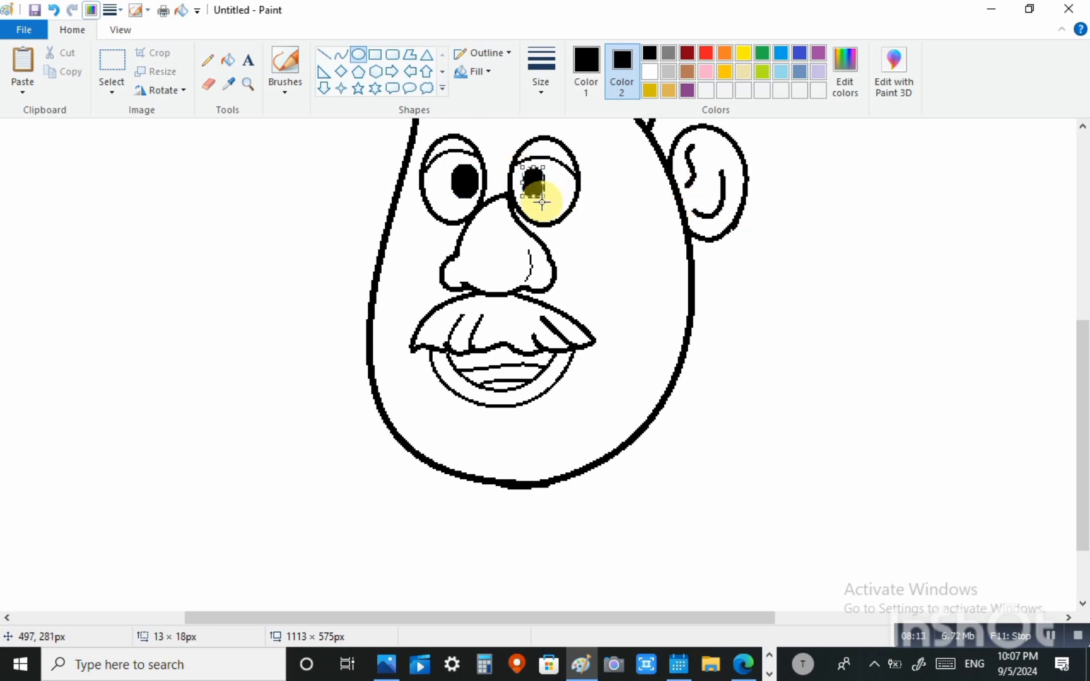
pyautogui.click(676, 207)
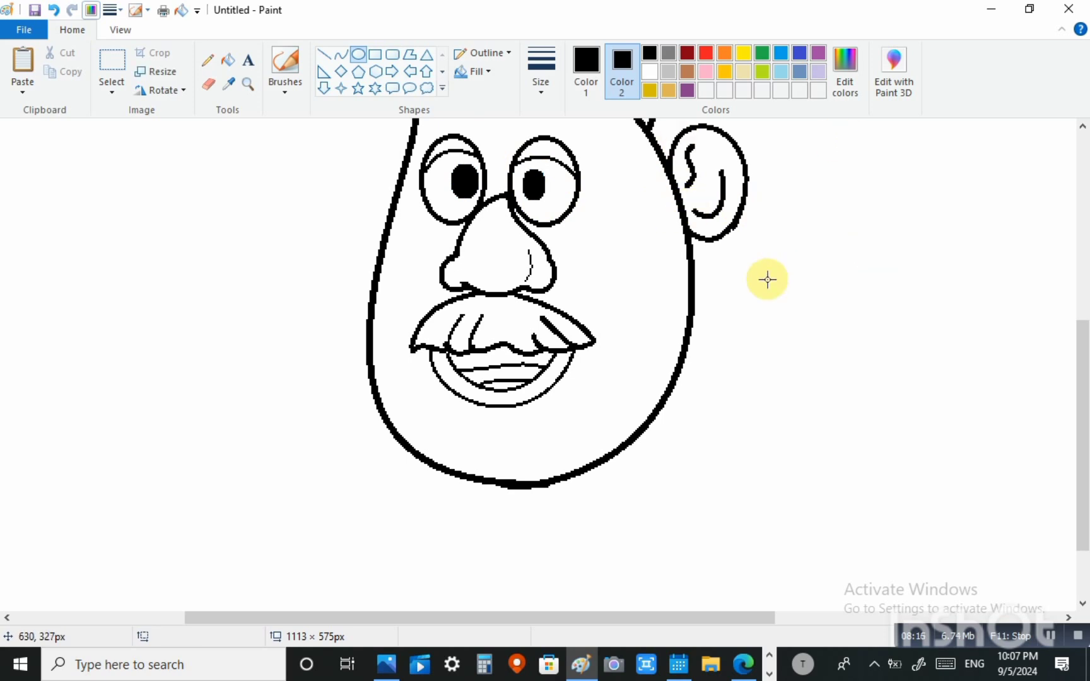
# Draw the left ear's outline with curves against the head, erasing the uneven side with Color 2 set to white and redrawing it.
pyautogui.scroll(1, 1078, 341)
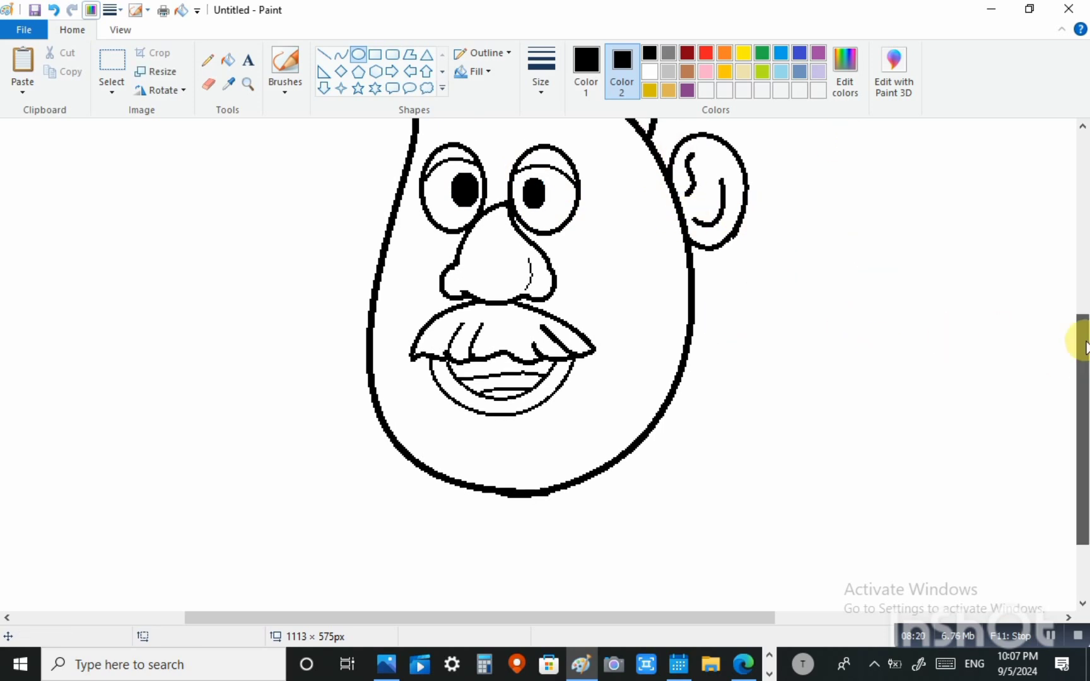
pyautogui.click(340, 53)
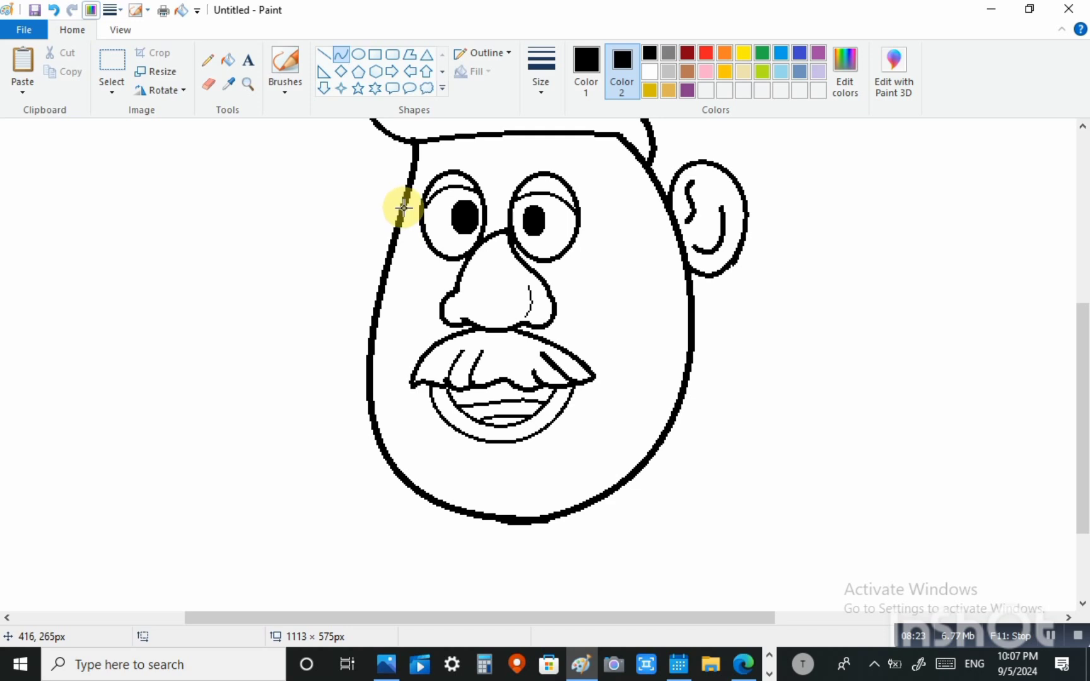
pyautogui.moveTo(404, 206)
pyautogui.mouseDown()
pyautogui.moveTo(377, 202)
pyautogui.moveTo(342, 287)
pyautogui.moveTo(380, 153)
pyautogui.moveTo(271, 194)
pyautogui.moveTo(295, 198)
pyautogui.mouseUp()
pyautogui.click(209, 84)
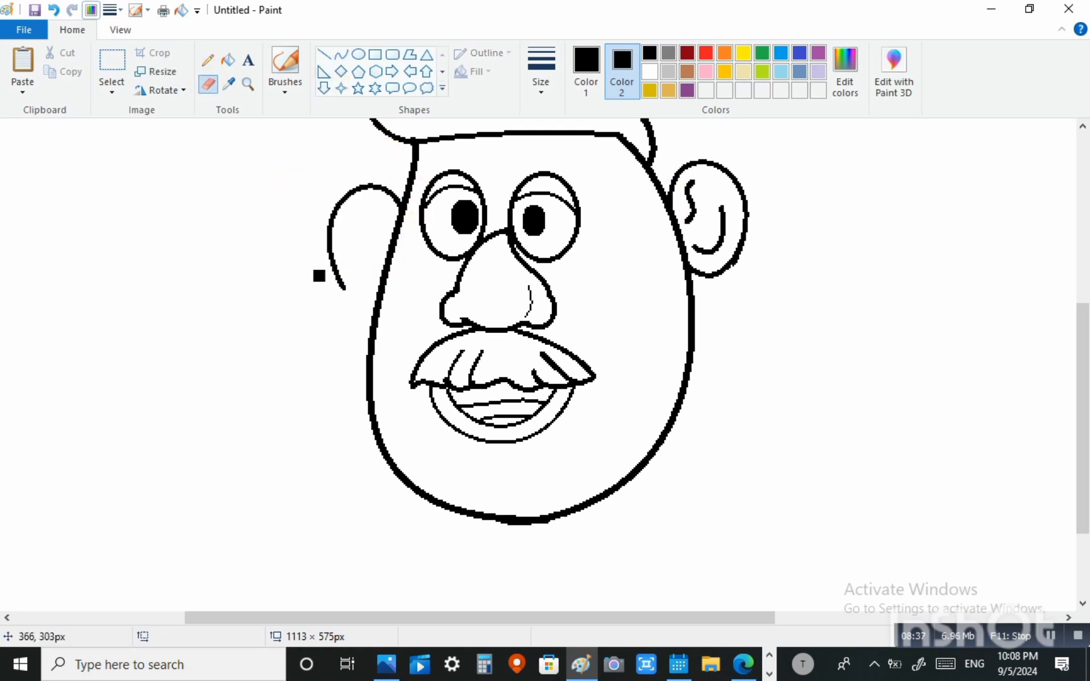
pyautogui.click(649, 71)
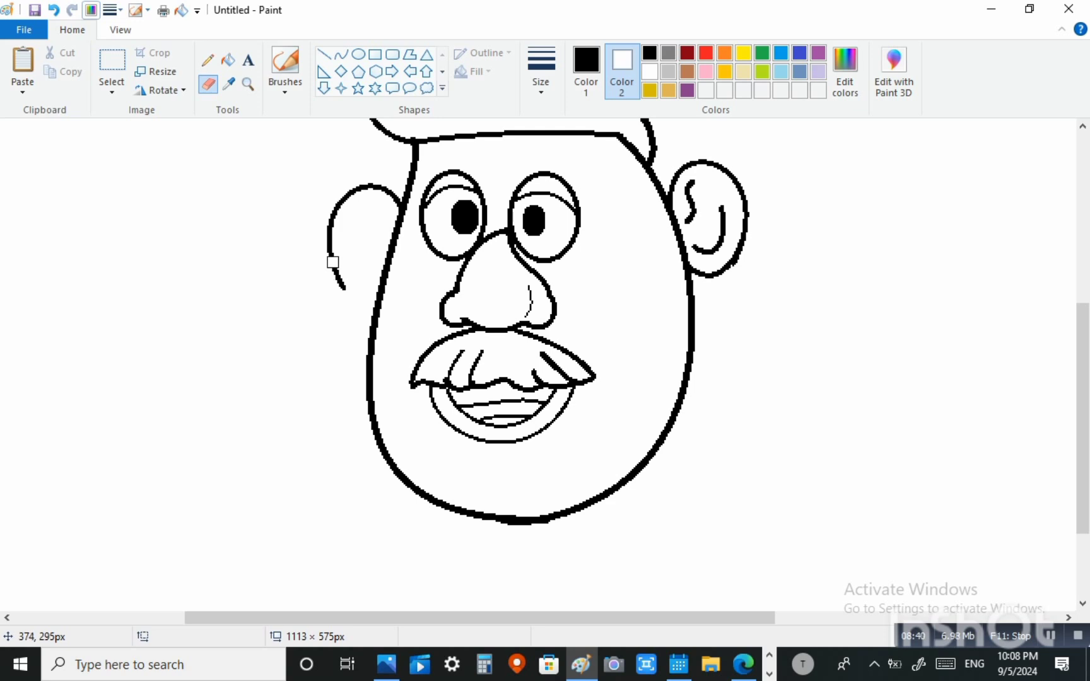
pyautogui.click(341, 54)
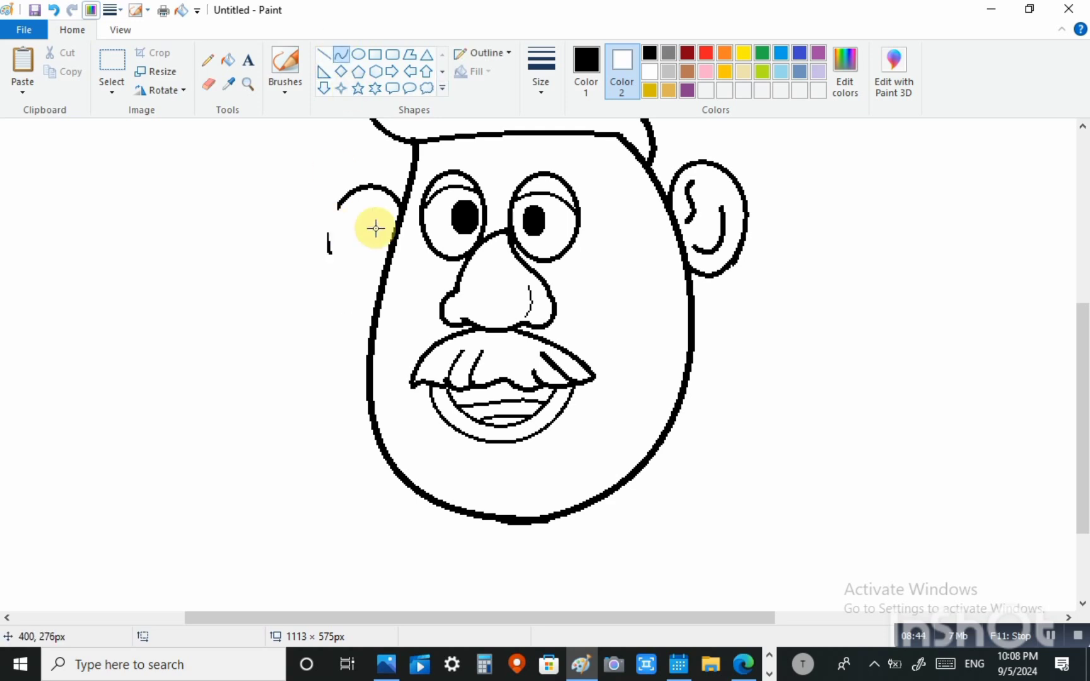
pyautogui.moveTo(339, 223)
pyautogui.mouseDown()
pyautogui.moveTo(329, 251)
pyautogui.moveTo(377, 273)
pyautogui.moveTo(320, 275)
pyautogui.moveTo(328, 298)
pyautogui.moveTo(363, 317)
pyautogui.mouseUp()
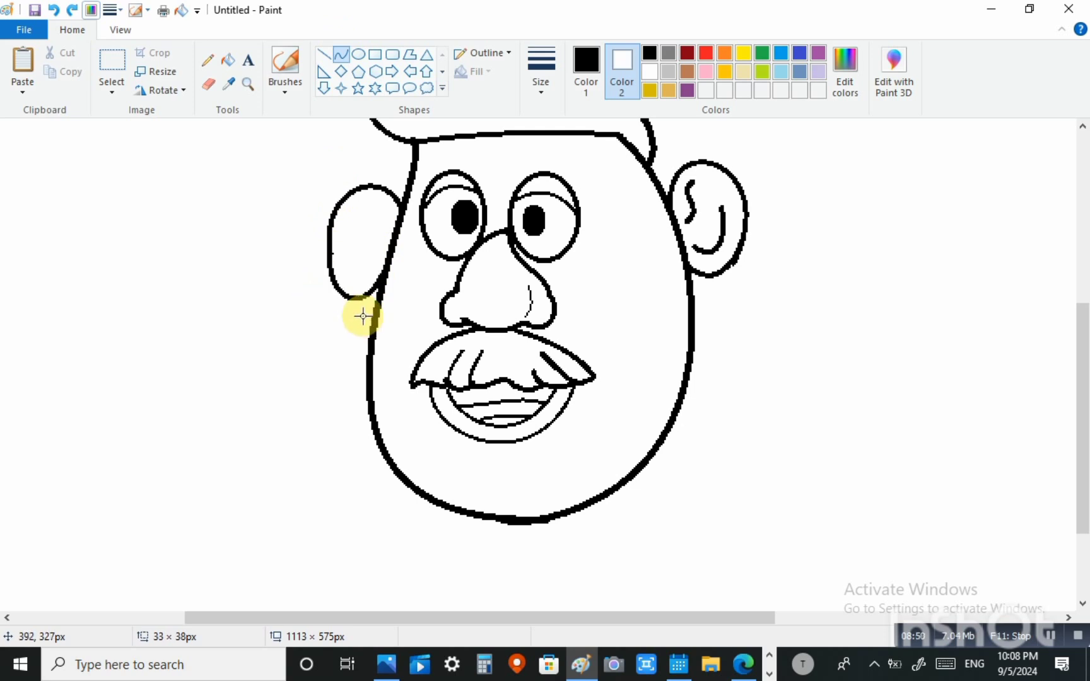
# Draw three inner curves in the left ear, the upper one about 29 × 27 px and the lower one about 20 × 21 px.
pyautogui.moveTo(372, 199)
pyautogui.mouseDown()
pyautogui.moveTo(370, 239)
pyautogui.moveTo(390, 214)
pyautogui.moveTo(382, 207)
pyautogui.moveTo(346, 224)
pyautogui.mouseUp()
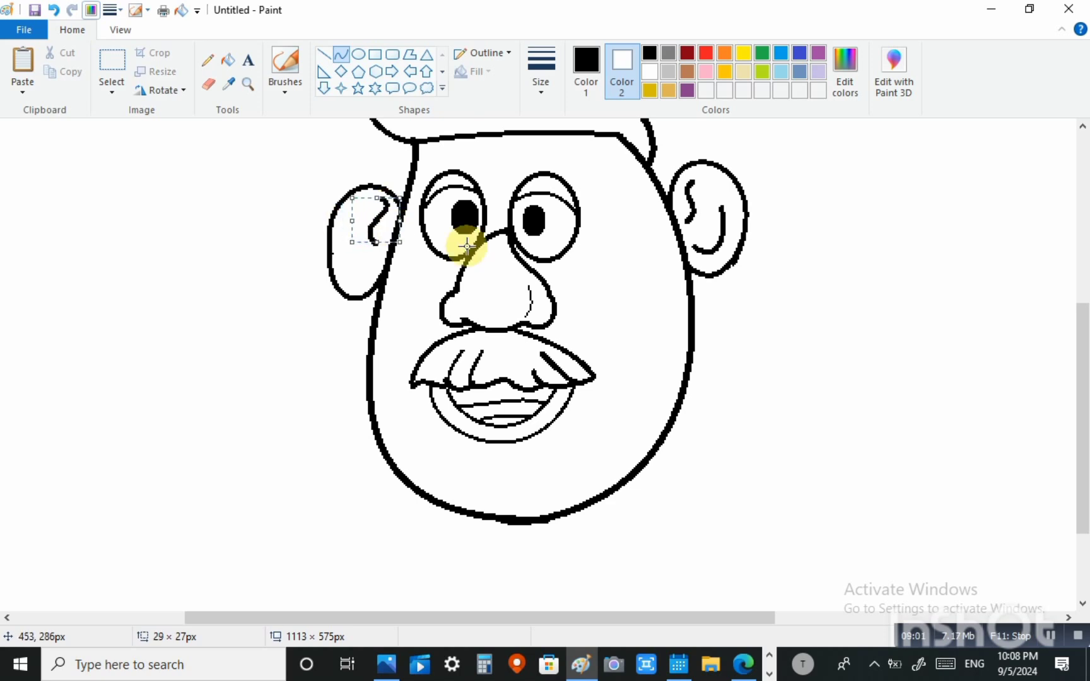
pyautogui.moveTo(375, 246)
pyautogui.mouseDown()
pyautogui.moveTo(372, 263)
pyautogui.moveTo(341, 281)
pyautogui.moveTo(382, 260)
pyautogui.moveTo(360, 287)
pyautogui.moveTo(336, 250)
pyautogui.moveTo(363, 262)
pyautogui.mouseUp()
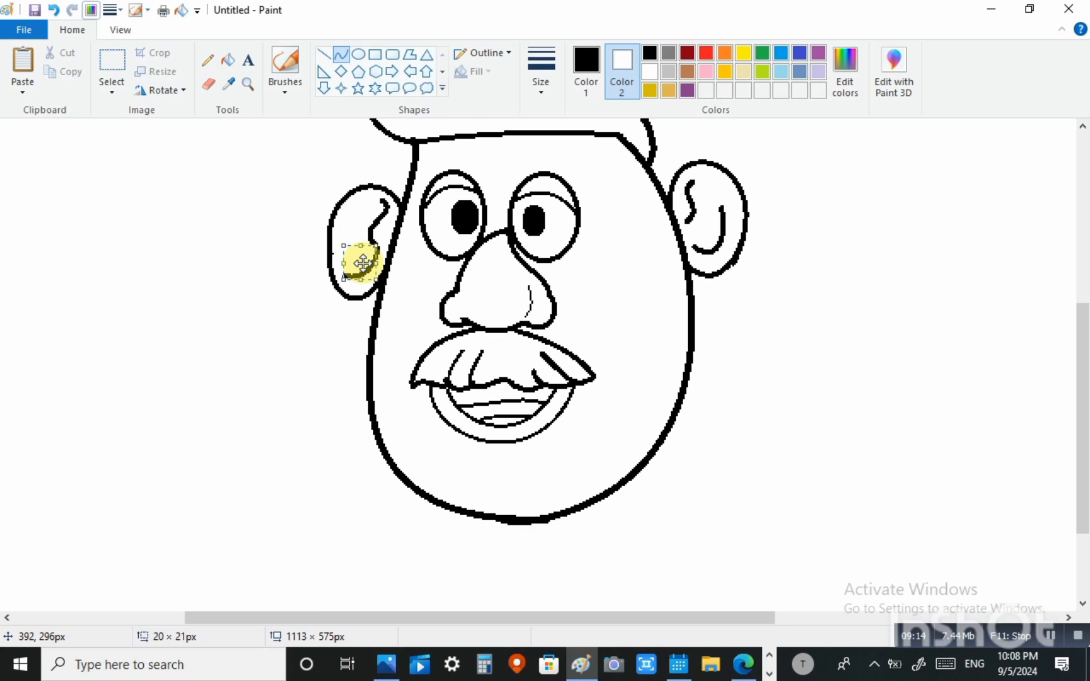
pyautogui.click(594, 280)
pyautogui.moveTo(358, 208)
pyautogui.mouseDown()
pyautogui.moveTo(344, 259)
pyautogui.moveTo(345, 218)
pyautogui.moveTo(340, 228)
pyautogui.moveTo(360, 232)
pyautogui.mouseUp()
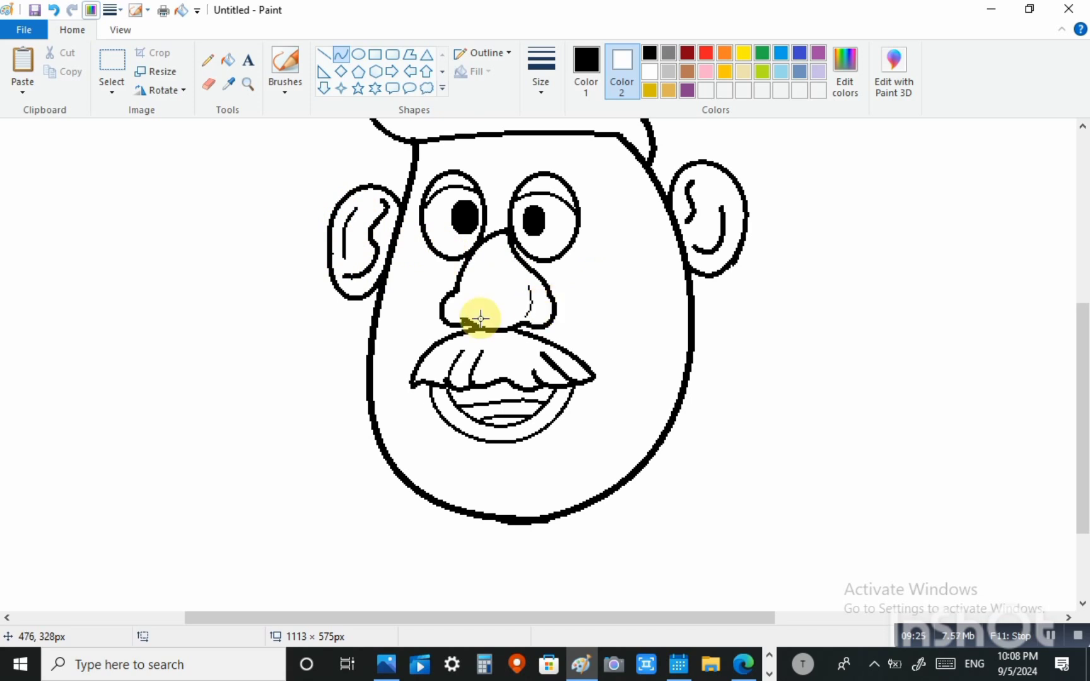
# Draw a black curve about 48 px wide from the body's lower right edge as the right shoe's top, shortening it slightly.
pyautogui.moveTo(1083, 399); pyautogui.dragTo(1085, 475)
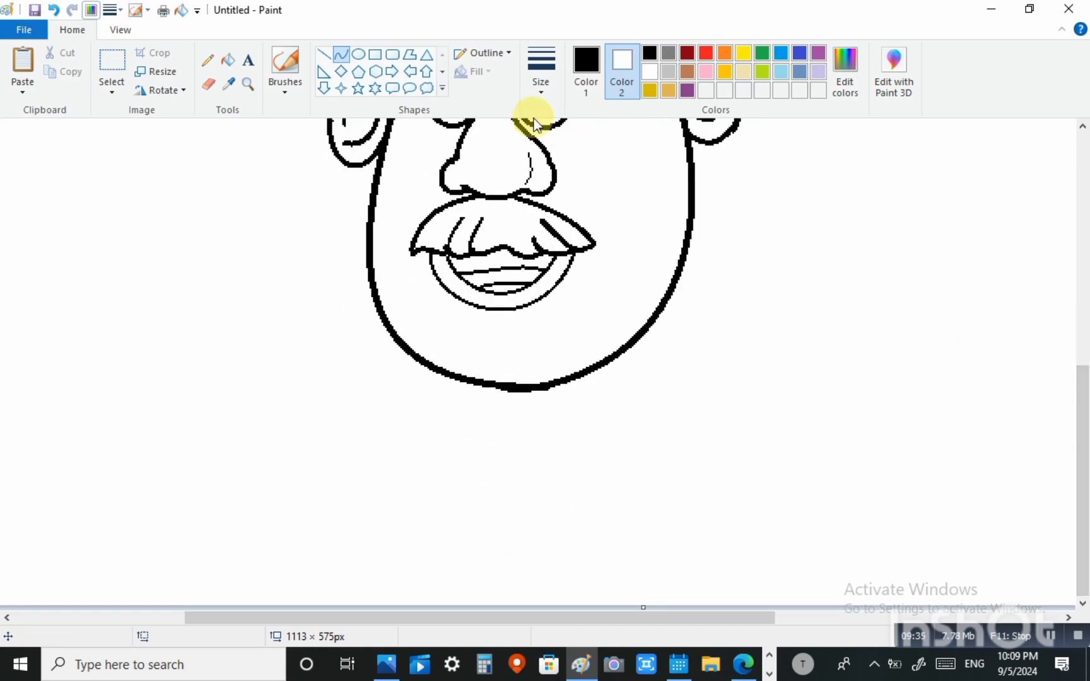
pyautogui.click(584, 66)
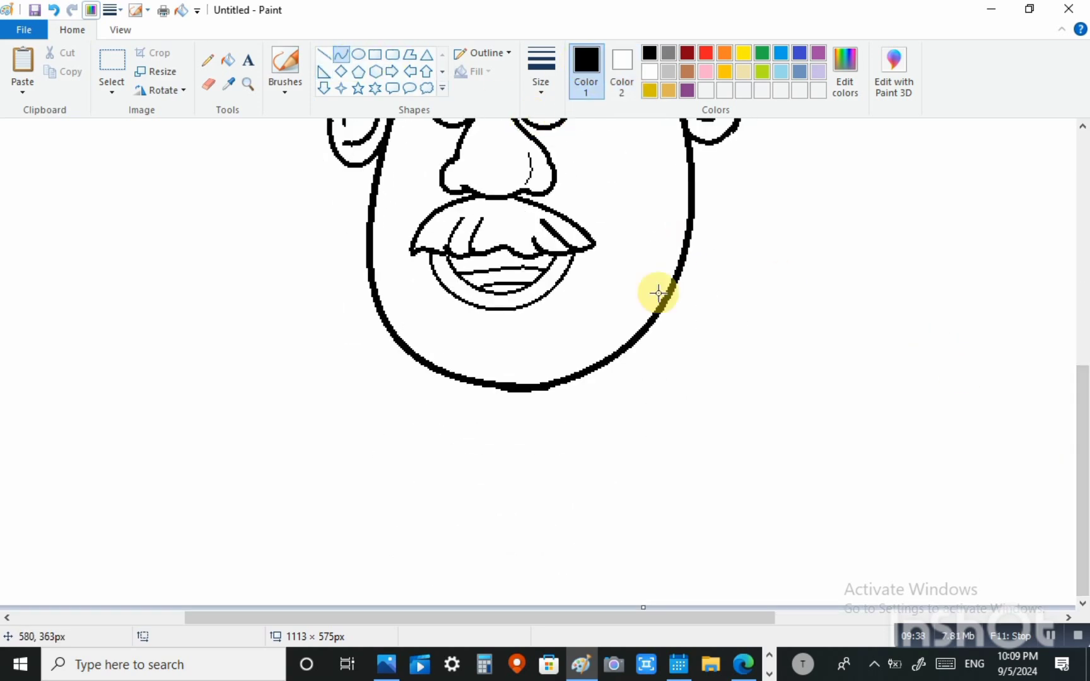
pyautogui.moveTo(616, 349)
pyautogui.mouseDown()
pyautogui.moveTo(706, 431)
pyautogui.moveTo(697, 445)
pyautogui.mouseUp()
pyautogui.moveTo(695, 392)
pyautogui.mouseDown()
pyautogui.moveTo(689, 353)
pyautogui.moveTo(660, 366)
pyautogui.moveTo(727, 365)
pyautogui.moveTo(706, 382)
pyautogui.moveTo(650, 388)
pyautogui.mouseUp()
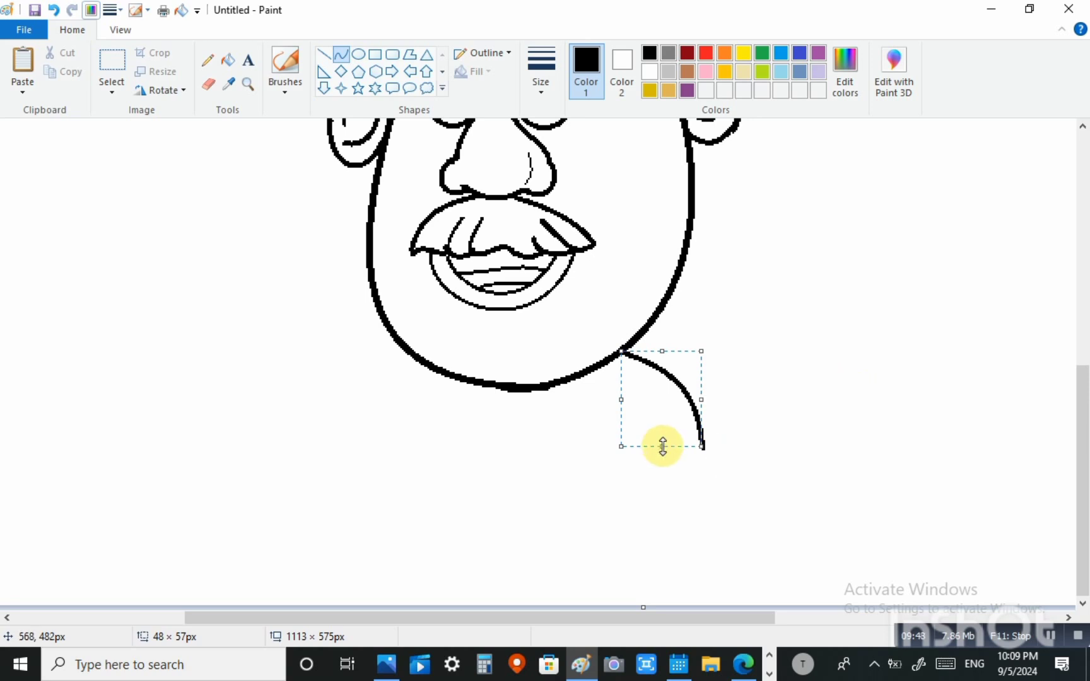
pyautogui.moveTo(661, 446); pyautogui.dragTo(657, 429)
pyautogui.click(935, 466)
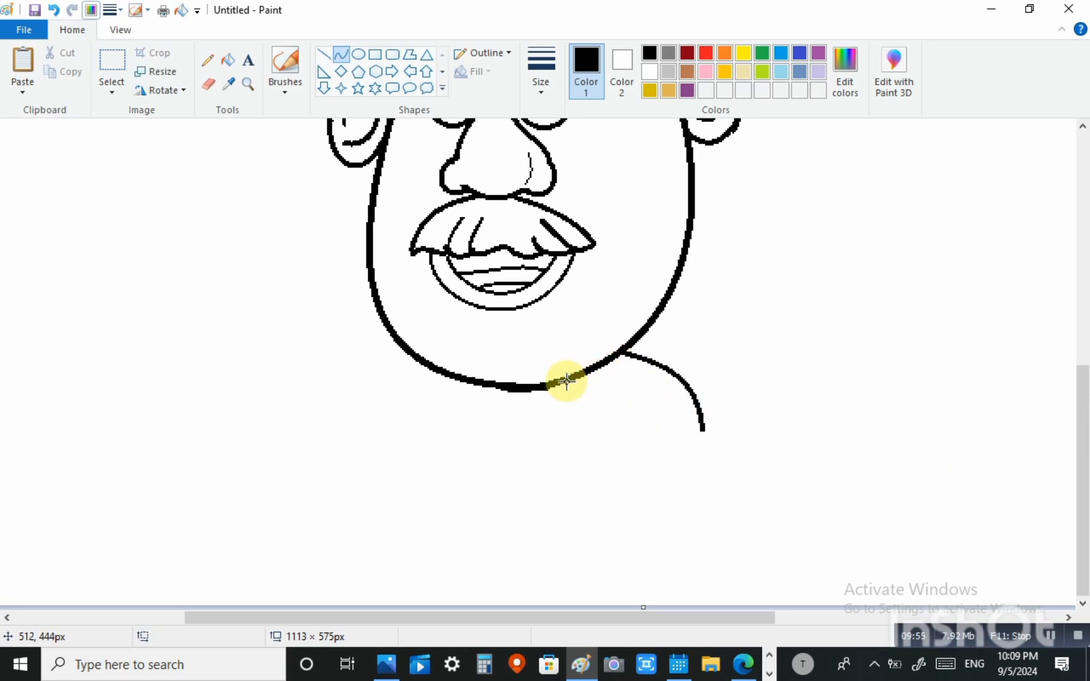
# Draw the right shoe's inner side and sole with curves and erase the sole line's outer end.
pyautogui.moveTo(567, 381); pyautogui.dragTo(647, 424)
pyautogui.moveTo(550, 414); pyautogui.dragTo(617, 431)
pyautogui.click(606, 473)
pyautogui.click(785, 479)
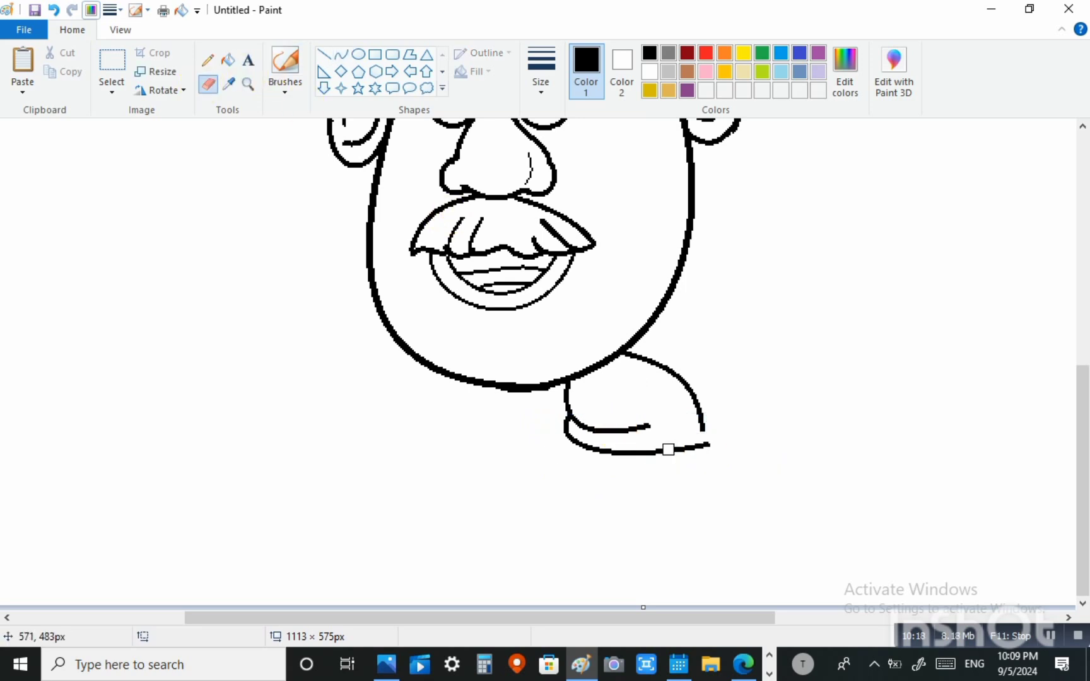
# Close the right shoe's outer tip with a curve about 43 × 24 px and erase the stray line end inside it.
pyautogui.click(342, 58)
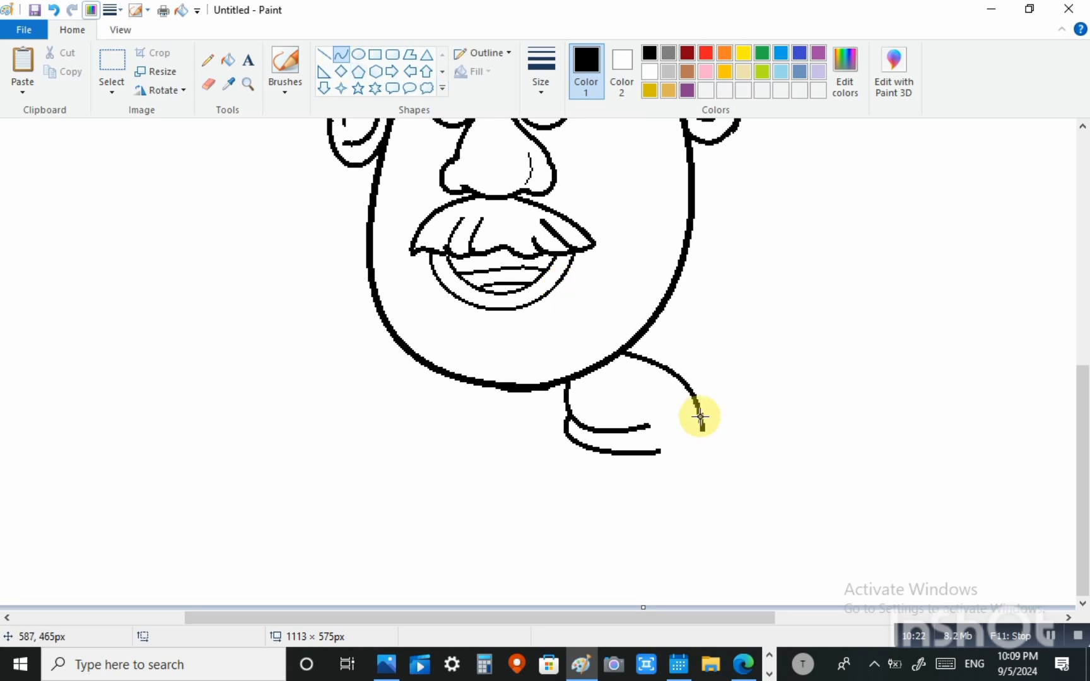
pyautogui.moveTo(701, 416)
pyautogui.mouseDown()
pyautogui.moveTo(705, 431)
pyautogui.moveTo(652, 454)
pyautogui.moveTo(720, 433)
pyautogui.moveTo(697, 457)
pyautogui.mouseUp()
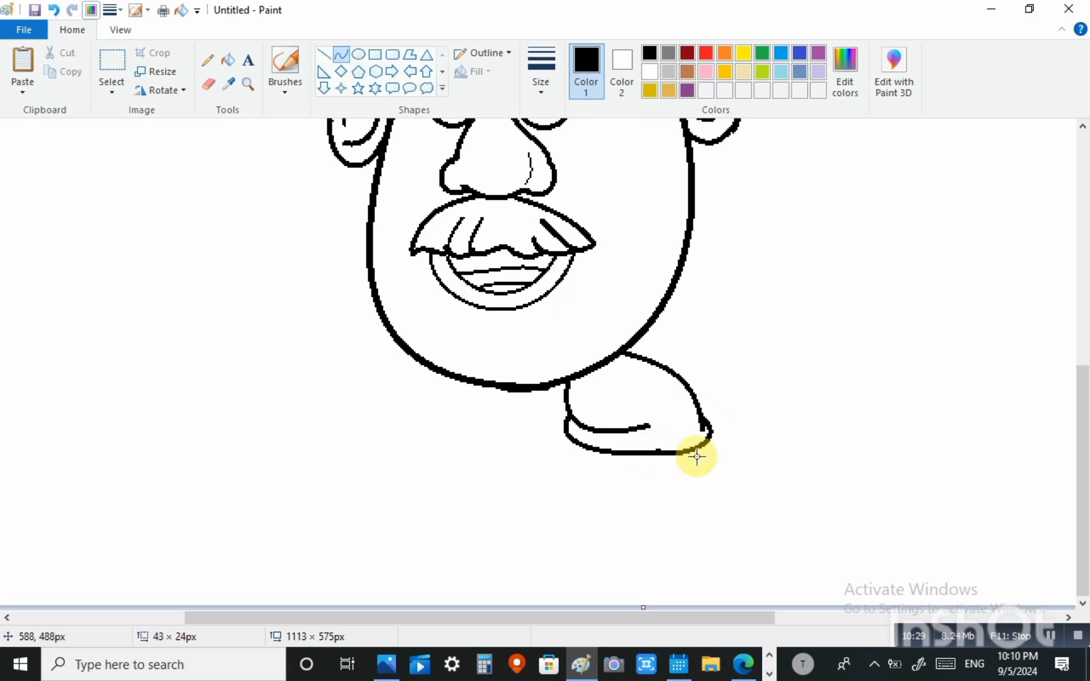
pyautogui.click(697, 450)
pyautogui.click(793, 468)
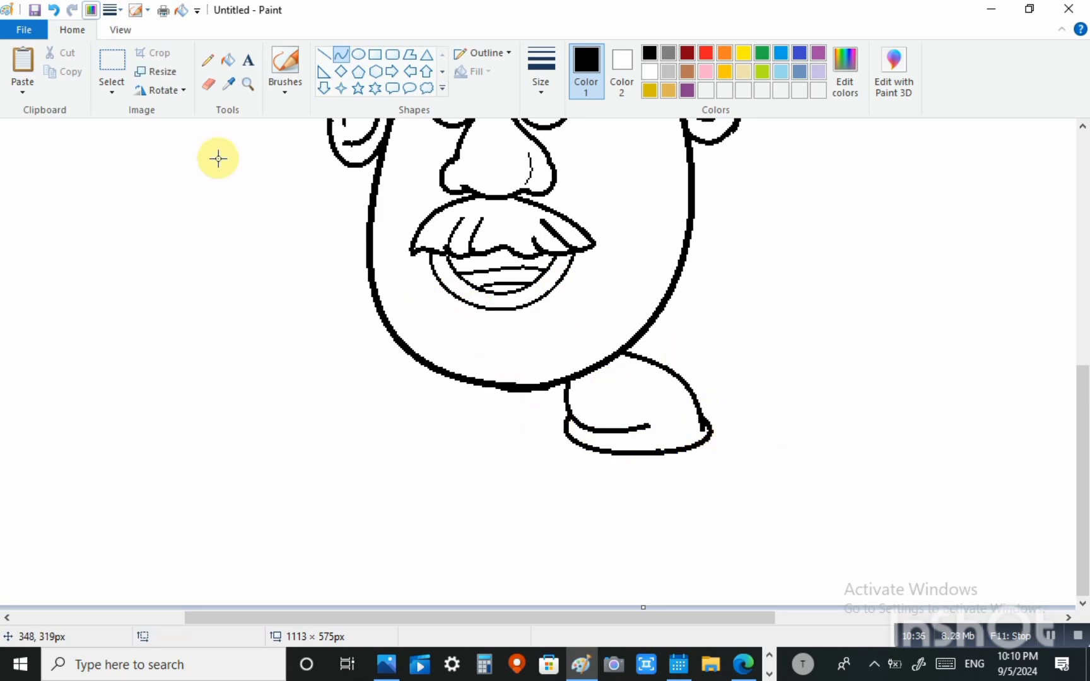
pyautogui.click(210, 85)
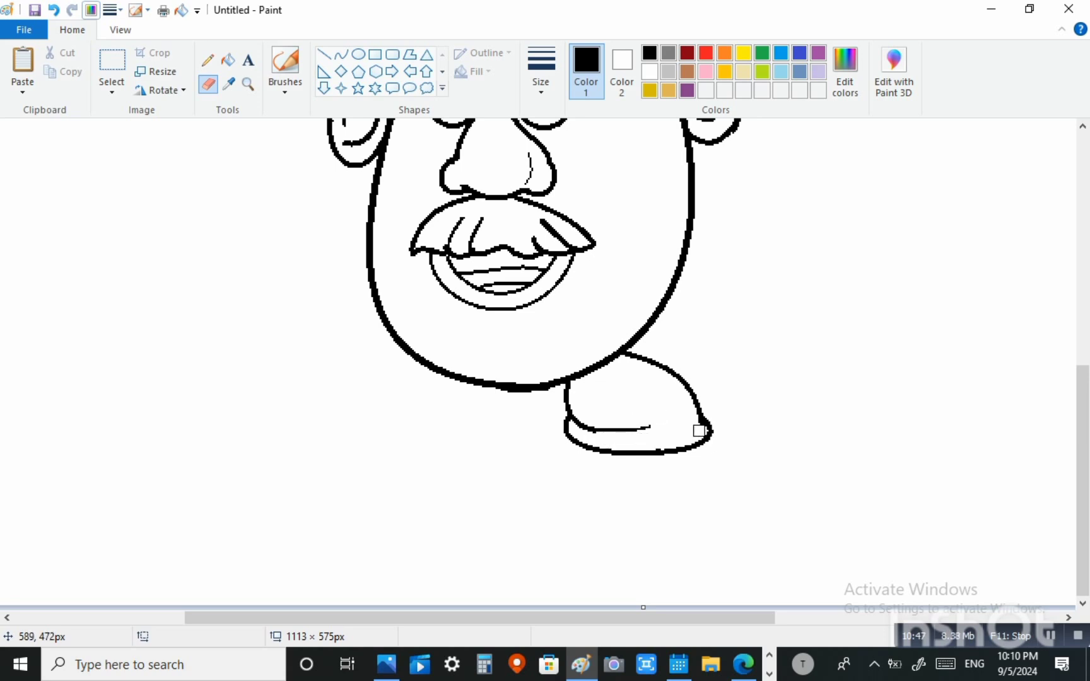
# Select the right shoe with a free-form selection, copy it and paste a duplicate.
pyautogui.click(111, 92)
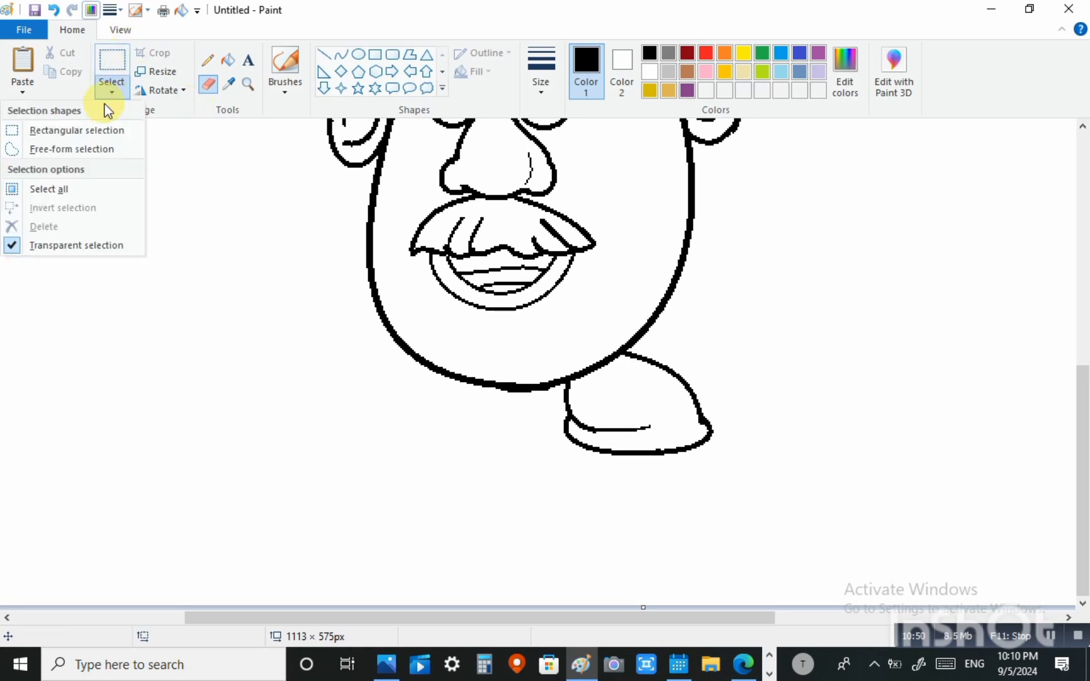
pyautogui.click(43, 149)
pyautogui.moveTo(586, 341)
pyautogui.mouseDown()
pyautogui.moveTo(671, 345)
pyautogui.moveTo(733, 399)
pyautogui.moveTo(728, 455)
pyautogui.moveTo(659, 464)
pyautogui.moveTo(558, 454)
pyautogui.moveTo(554, 381)
pyautogui.moveTo(587, 341)
pyautogui.mouseUp()
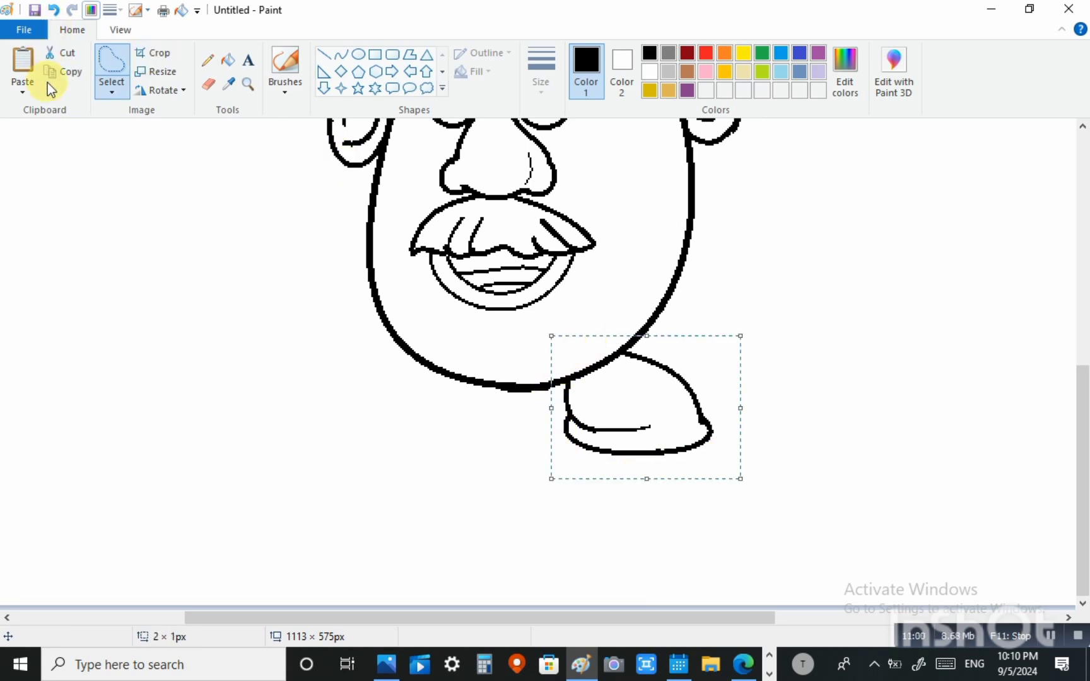
pyautogui.click(64, 69)
pyautogui.click(23, 63)
# Place the duplicate shoe under the body's left side, flipped horizontally, and erase its excess lines inside the body.
pyautogui.moveTo(156, 218); pyautogui.dragTo(461, 404)
pyautogui.click(162, 91)
pyautogui.click(131, 186)
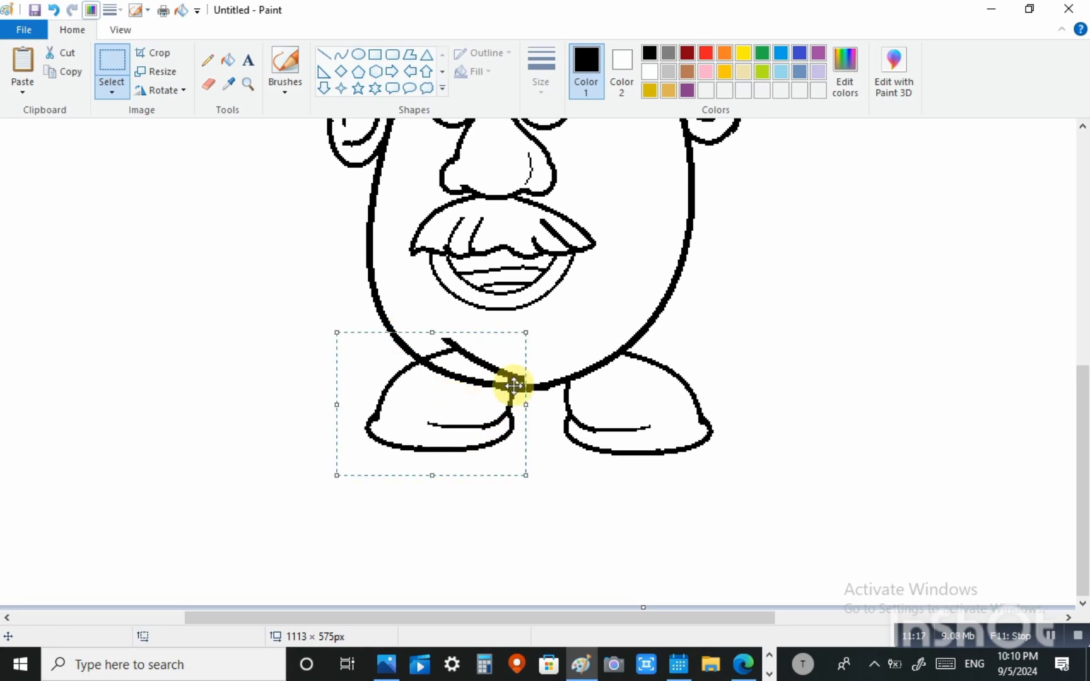
pyautogui.click(670, 321)
pyautogui.click(209, 85)
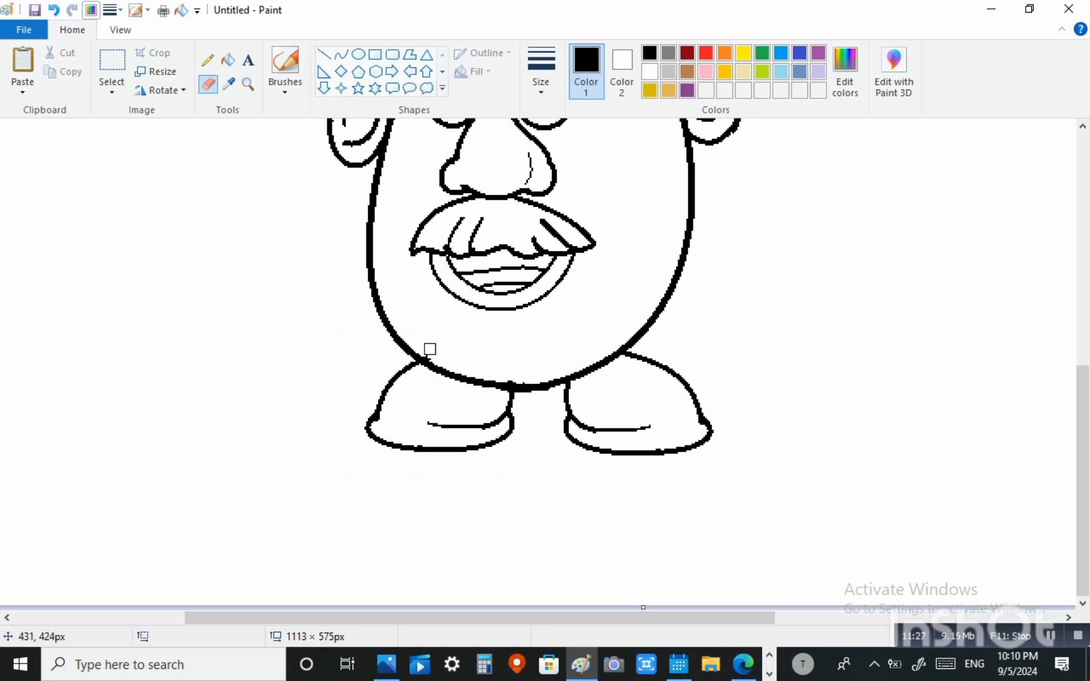
# Draw the left arm's outer curve with a bent elbow from the body's left edge, stretched to about 105 × 86 px.
pyautogui.rightClick(431, 259)
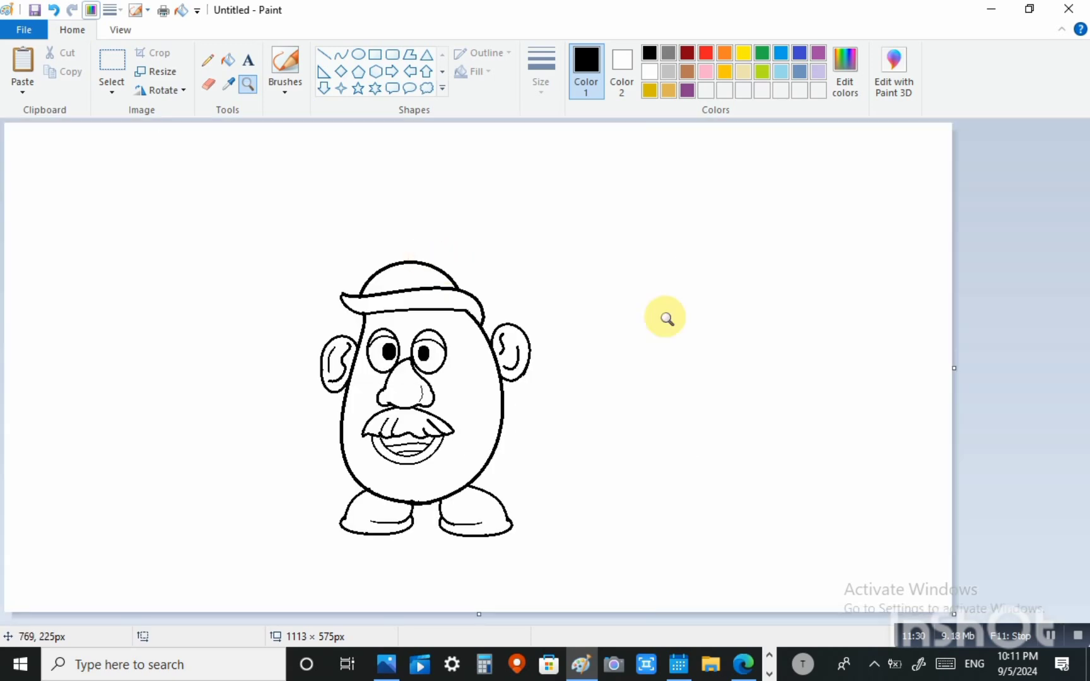
pyautogui.click(431, 400)
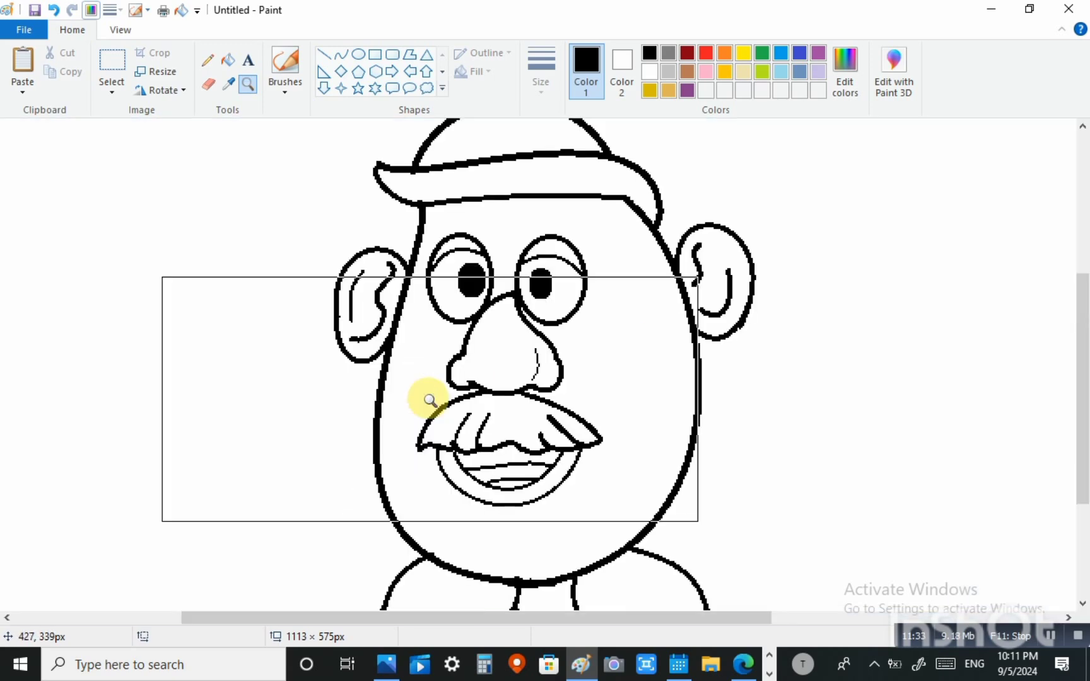
pyautogui.click(601, 466)
pyautogui.rightClick(324, 389)
pyautogui.moveTo(851, 620); pyautogui.dragTo(669, 602)
pyautogui.moveTo(1083, 465); pyautogui.dragTo(1083, 410)
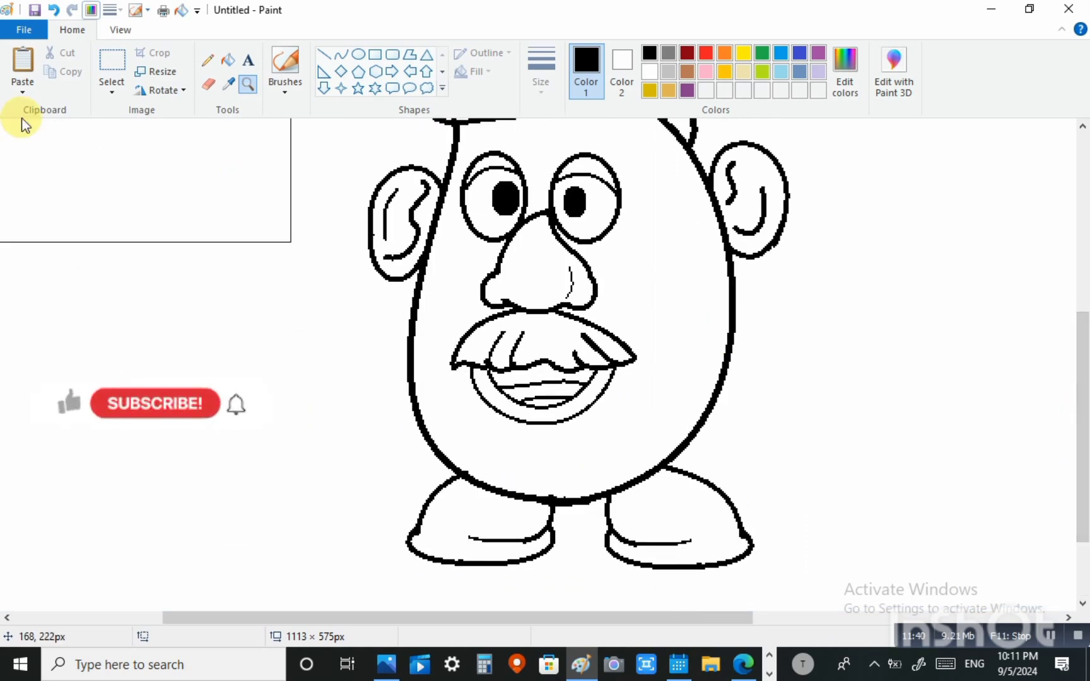
pyautogui.click(342, 54)
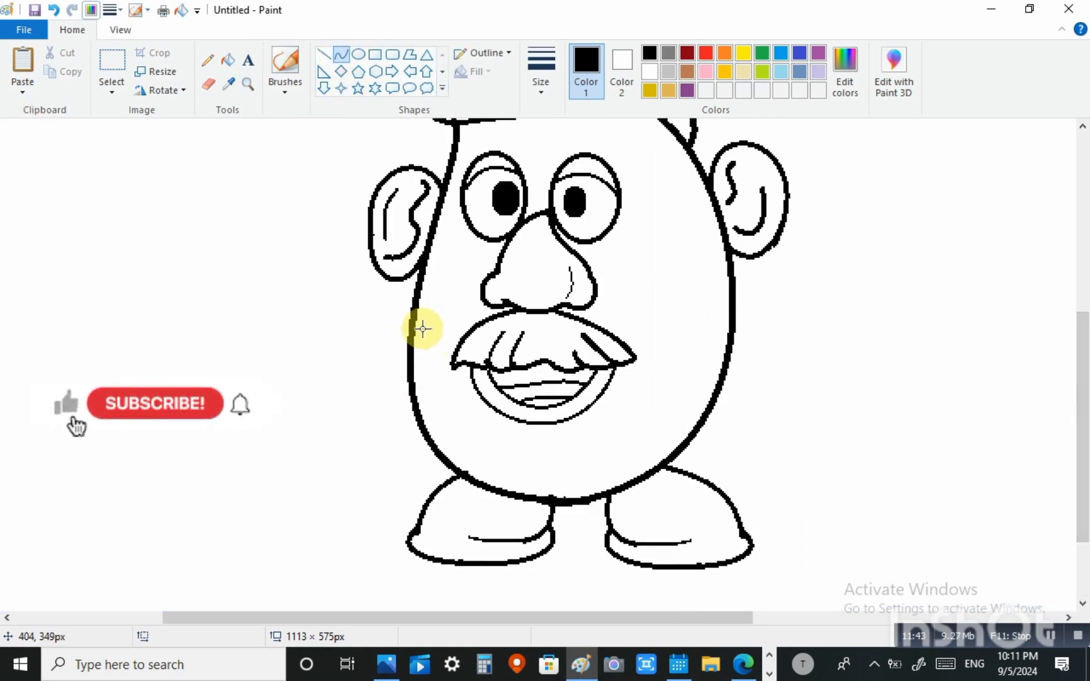
pyautogui.moveTo(411, 306); pyautogui.dragTo(408, 458)
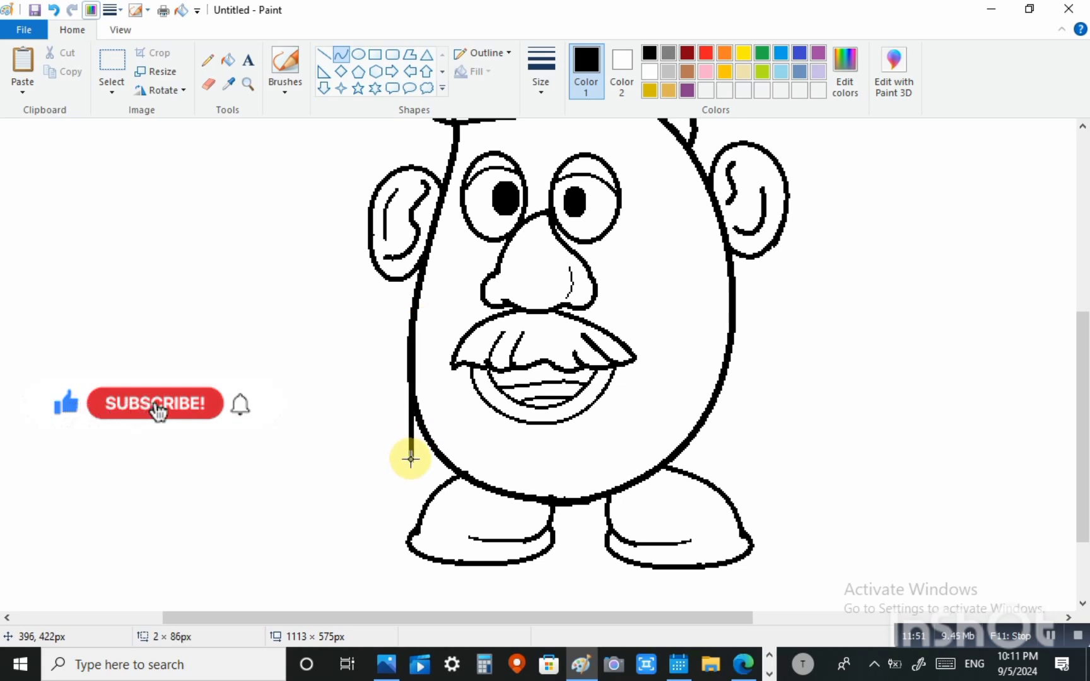
pyautogui.moveTo(385, 329); pyautogui.dragTo(355, 394)
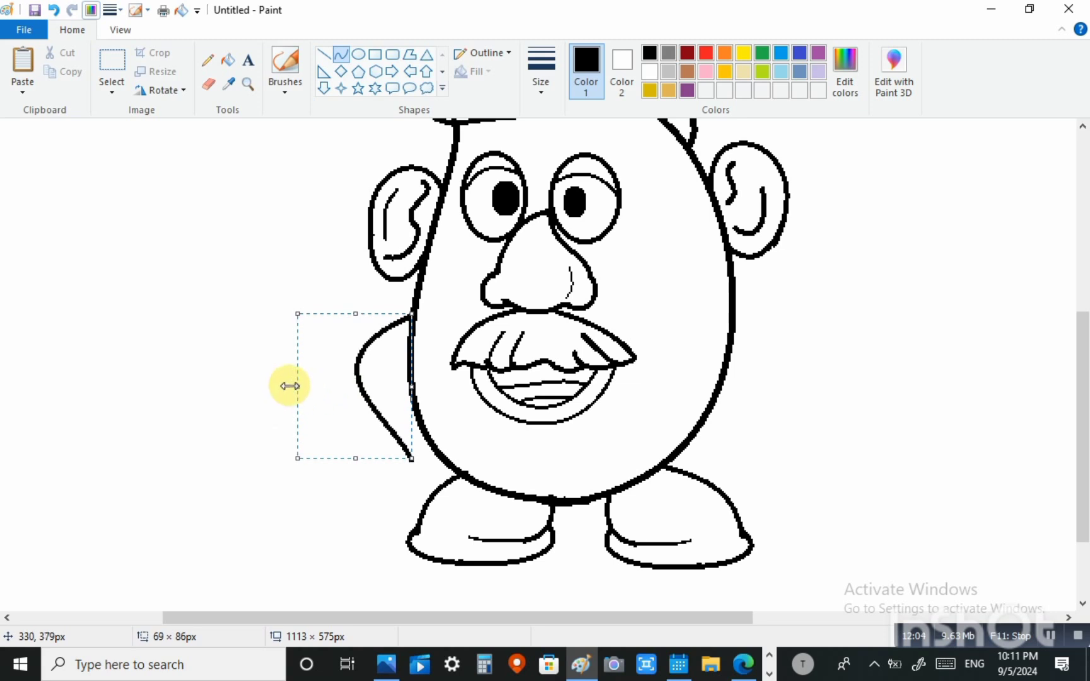
pyautogui.moveTo(289, 386); pyautogui.dragTo(244, 392)
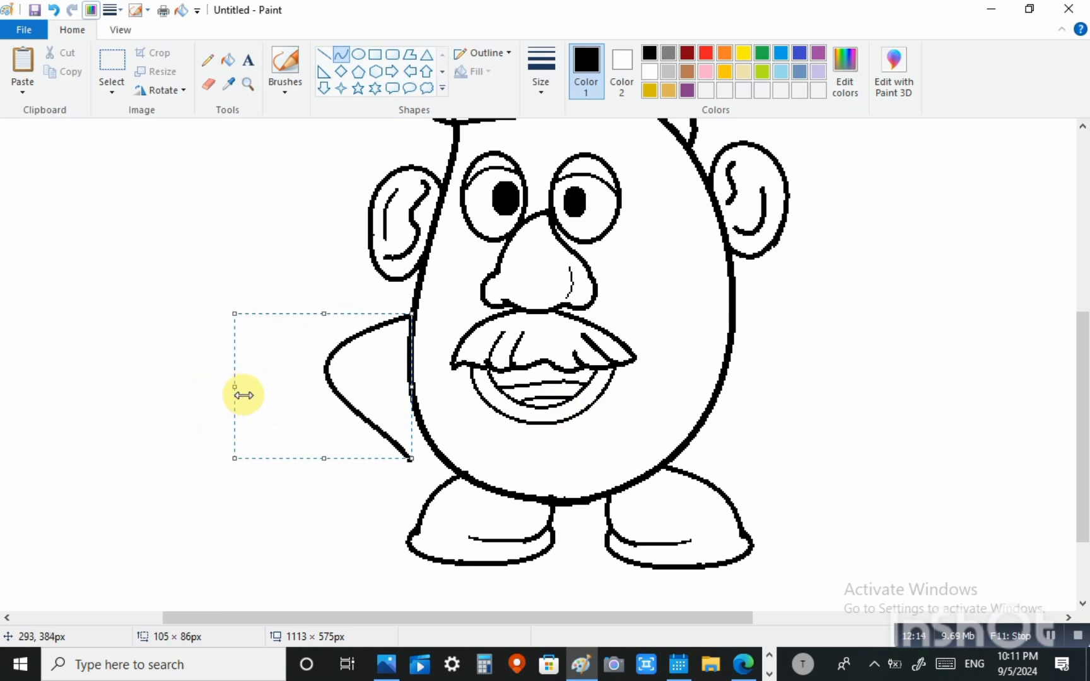
pyautogui.click(631, 409)
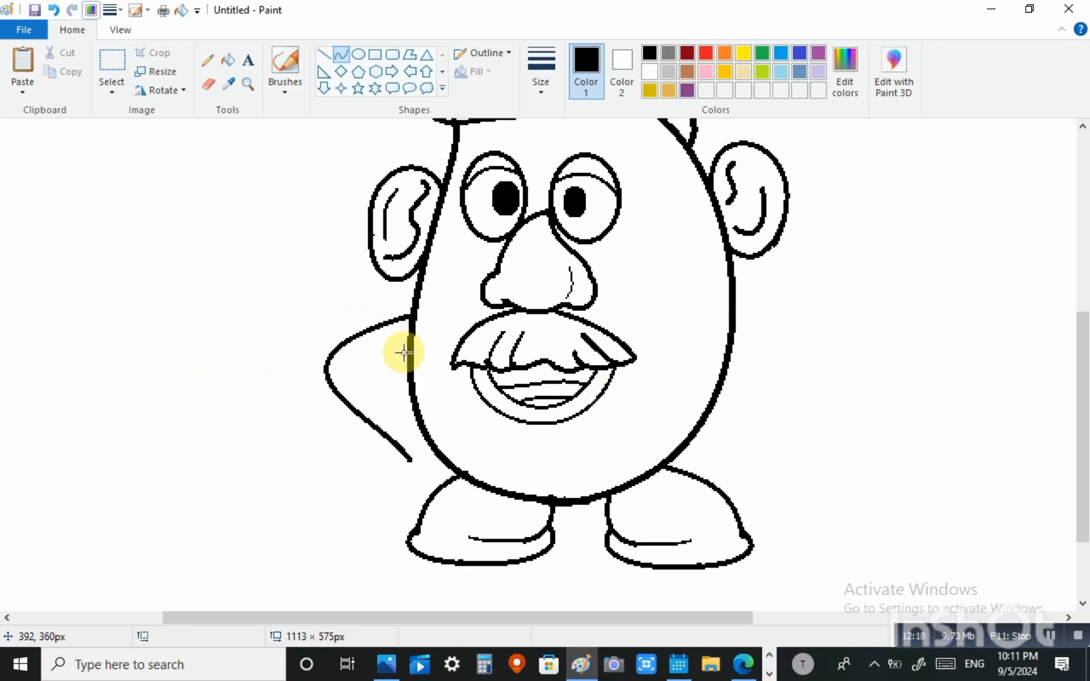
# Draw the left arm's inner curve and a short line about 4 × 16 px between the body and the left shoe.
pyautogui.moveTo(407, 351)
pyautogui.mouseDown()
pyautogui.moveTo(414, 408)
pyautogui.moveTo(329, 357)
pyautogui.moveTo(366, 380)
pyautogui.moveTo(348, 348)
pyautogui.moveTo(321, 406)
pyautogui.moveTo(321, 383)
pyautogui.moveTo(379, 388)
pyautogui.moveTo(328, 386)
pyautogui.mouseUp()
pyautogui.click(808, 555)
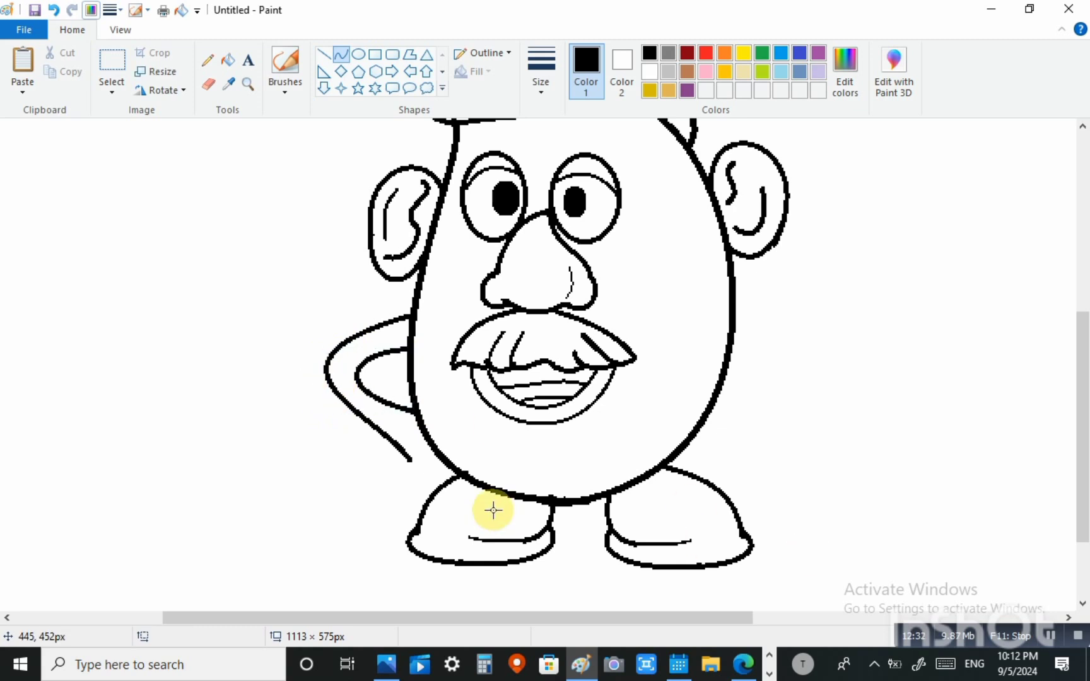
pyautogui.moveTo(441, 459); pyautogui.dragTo(436, 474)
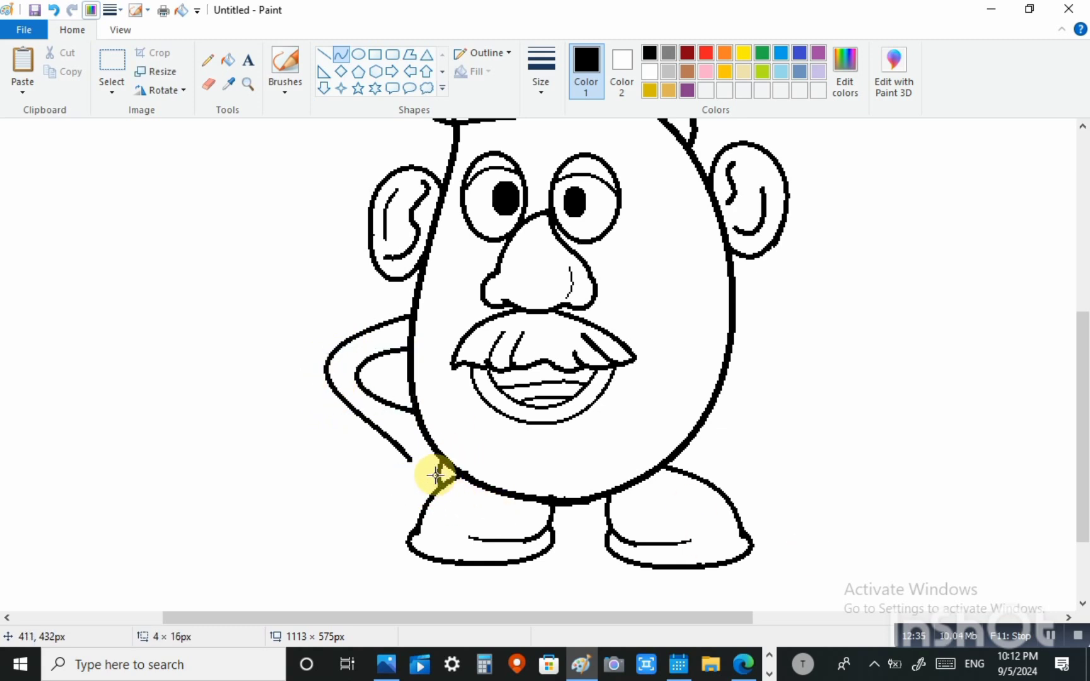
pyautogui.click(440, 474)
pyautogui.click(601, 457)
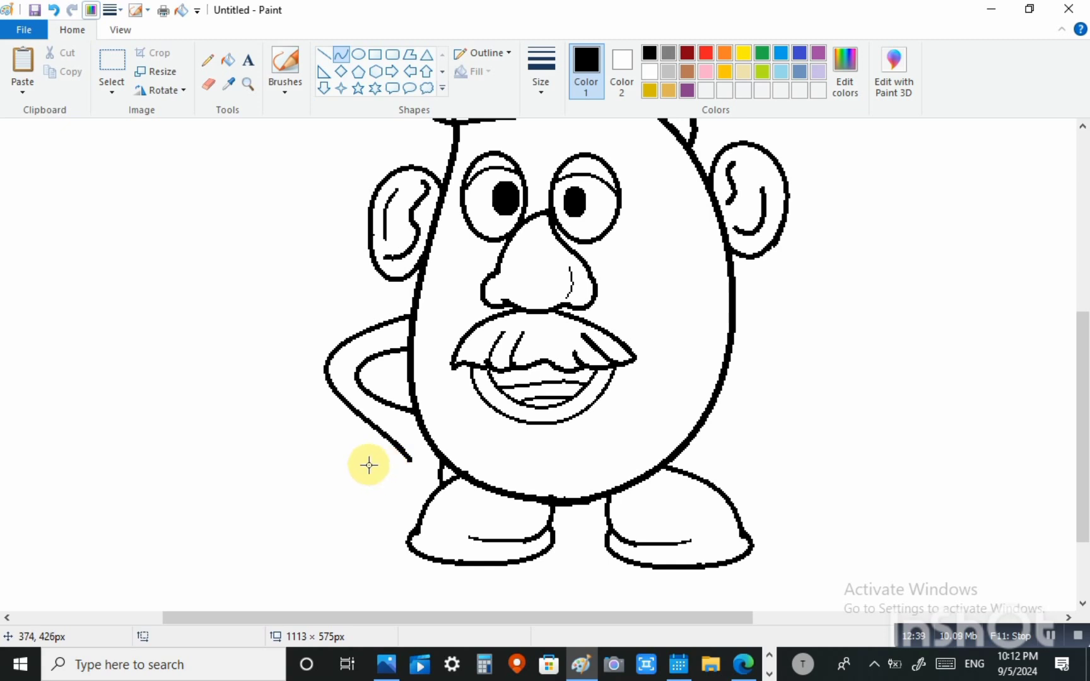
# Erase the lower end of the left arm's outer curve and return to the Curve tool.
pyautogui.click(207, 89)
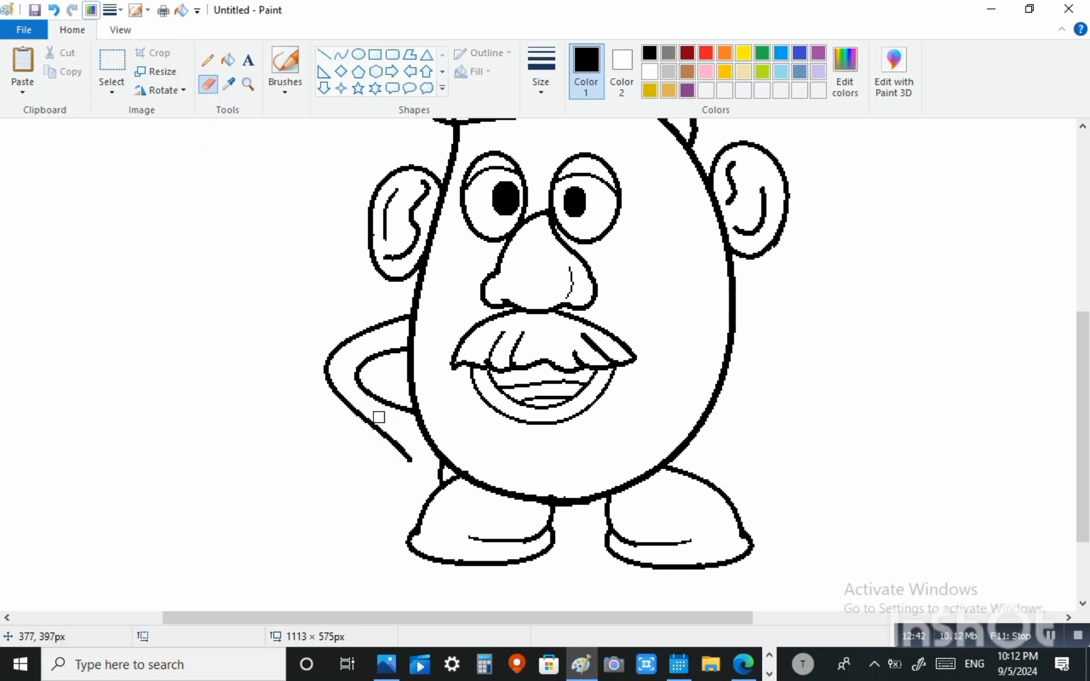
pyautogui.click(342, 54)
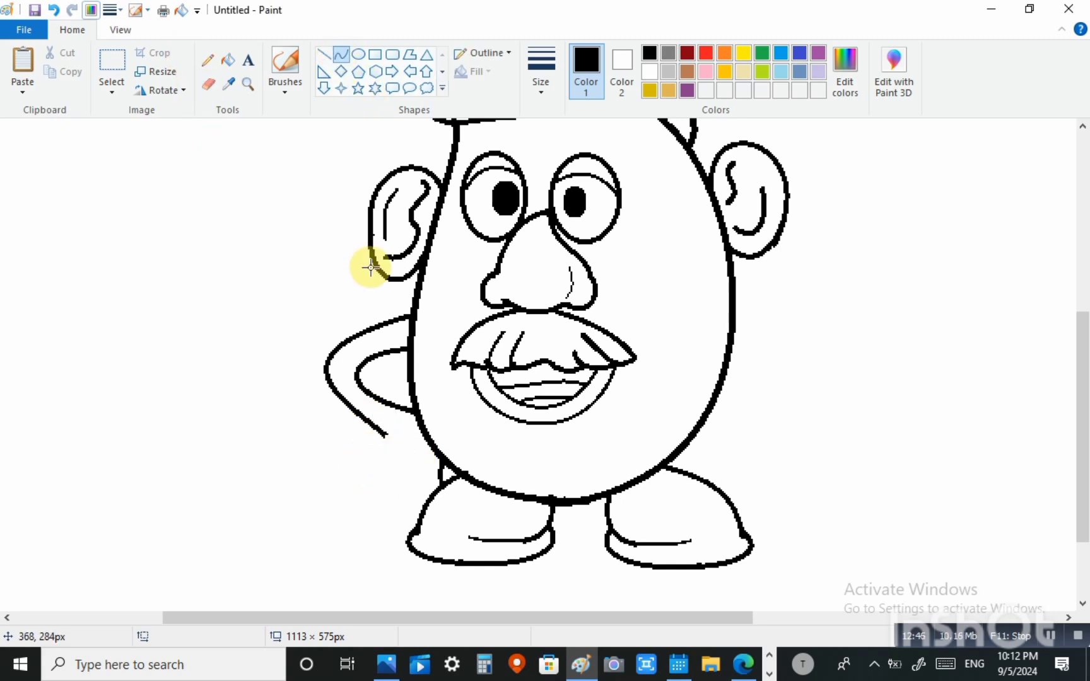
# Draw a short wrist curve at the left arm's lower end, erase the rough joint, and reconnect it with a curve about 16 × 9 px.
pyautogui.click(374, 434)
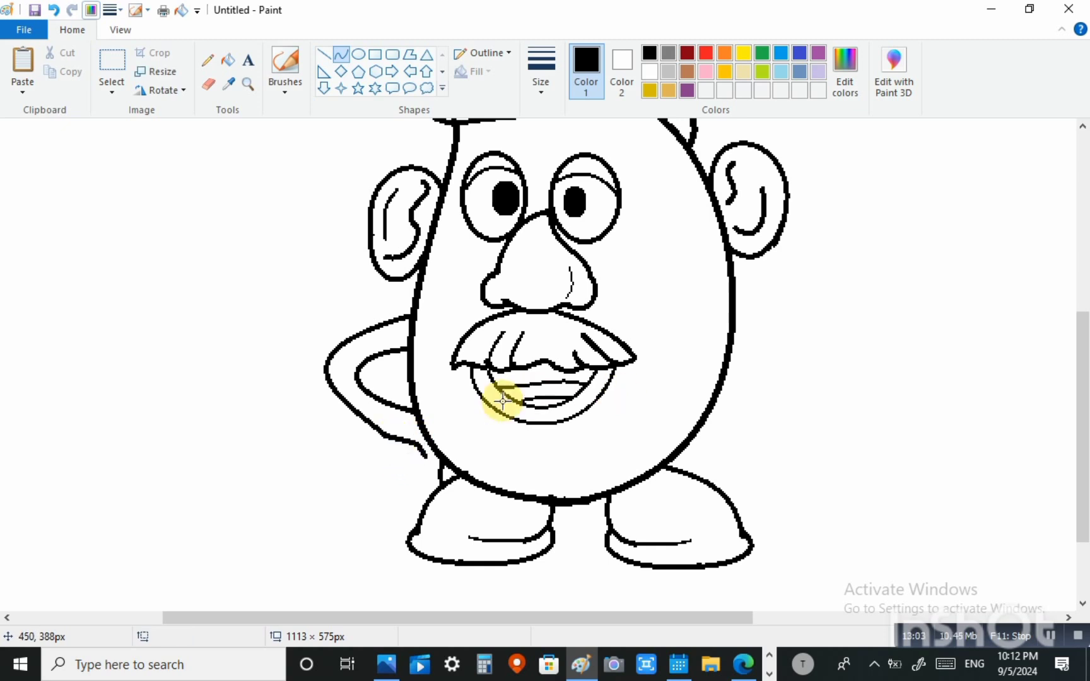
pyautogui.hotkey('ctrl', 'z')
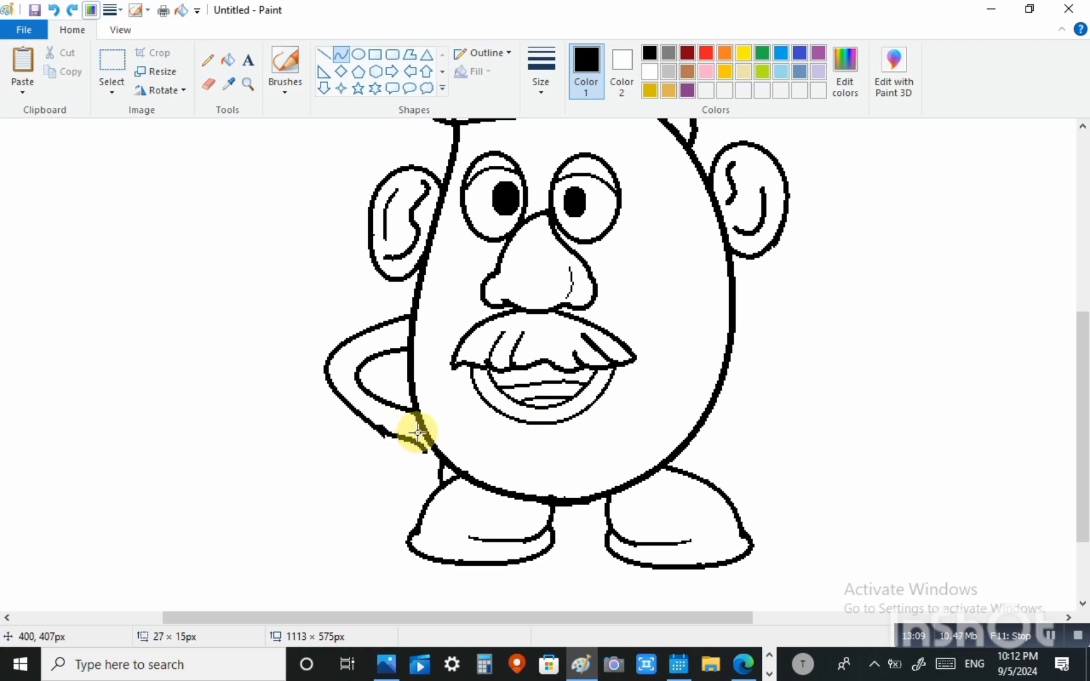
pyautogui.click(510, 445)
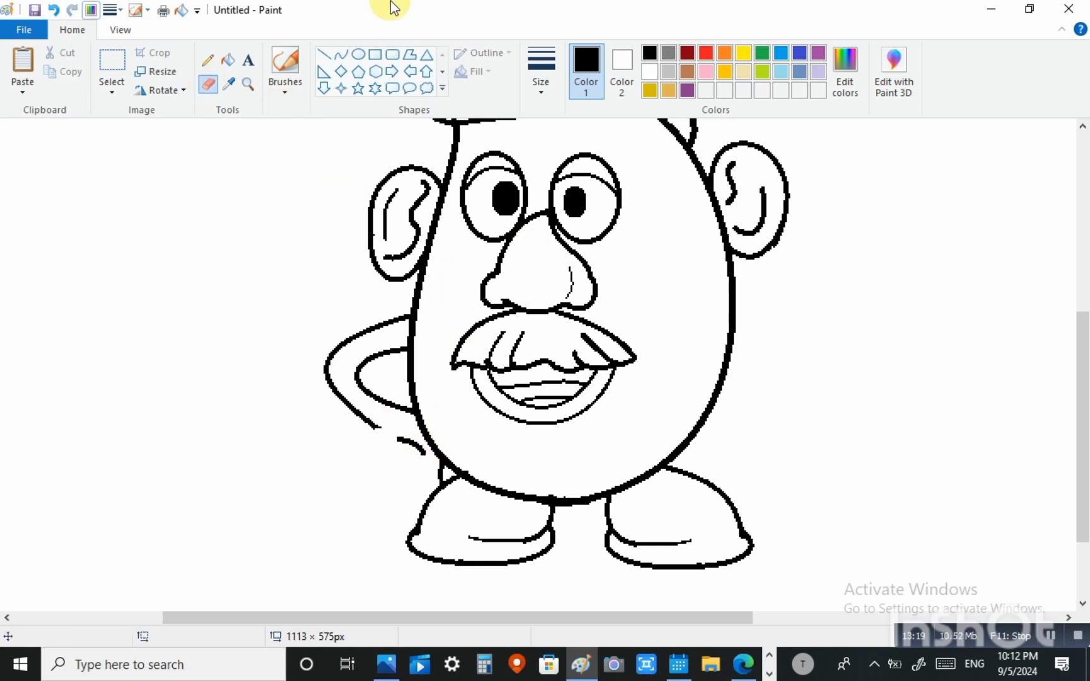
pyautogui.click(342, 54)
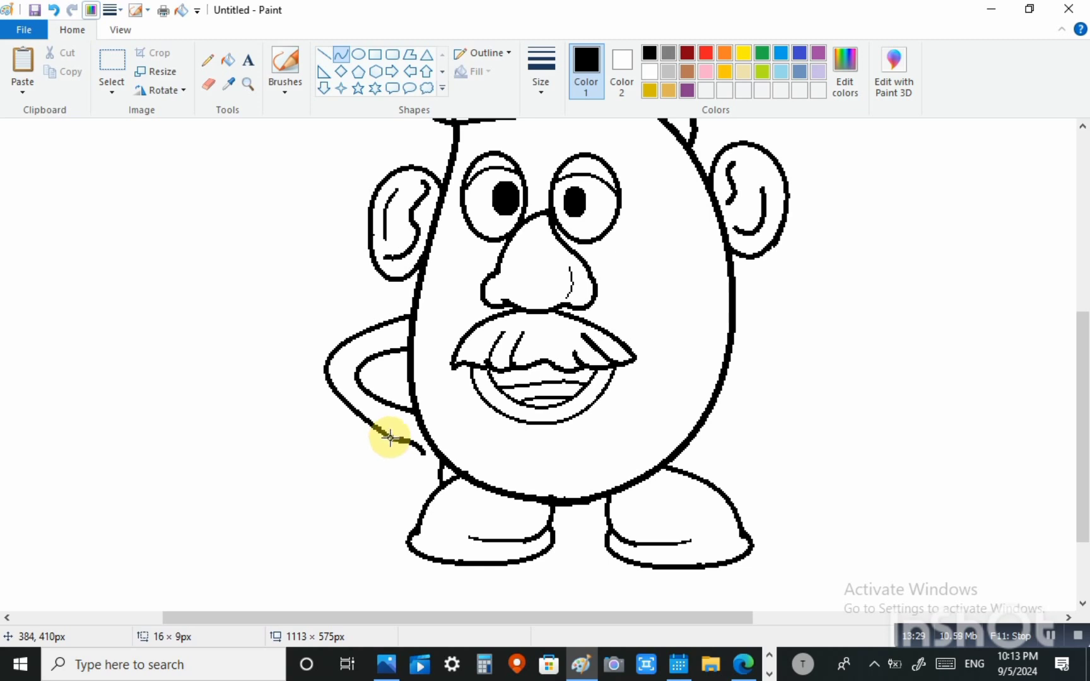
pyautogui.click(391, 436)
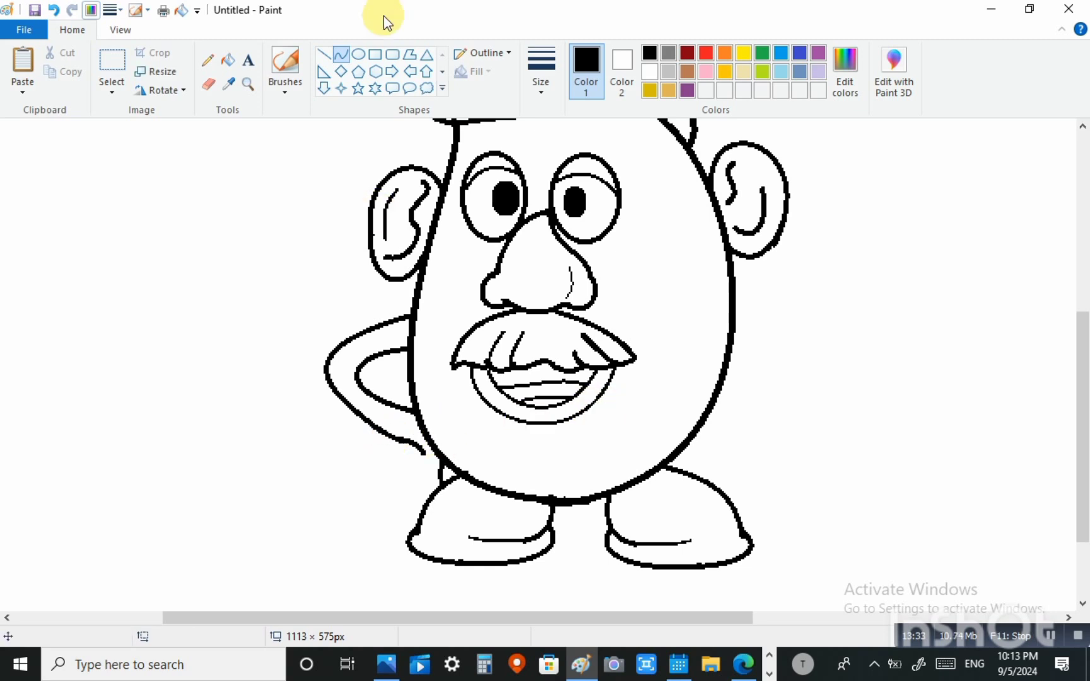
# Draw the left hand's straight edge about 9 × 30 px below the wrist and its curved lower edge about 33 × 12 px ending at the shoe.
pyautogui.click(324, 54)
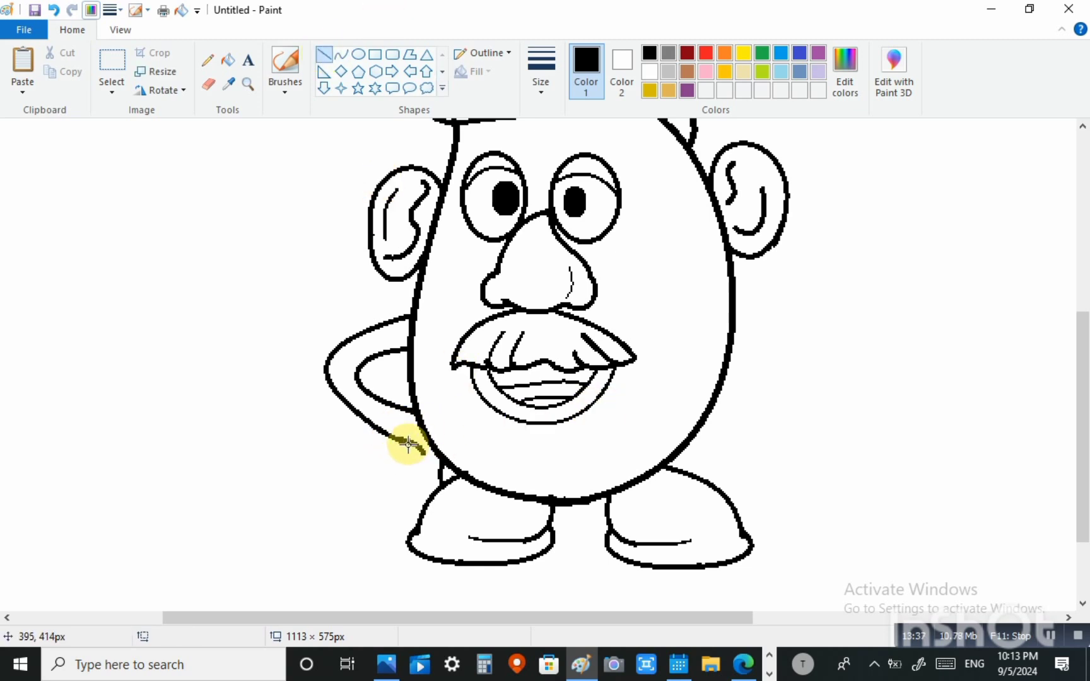
pyautogui.moveTo(409, 445); pyautogui.dragTo(399, 491)
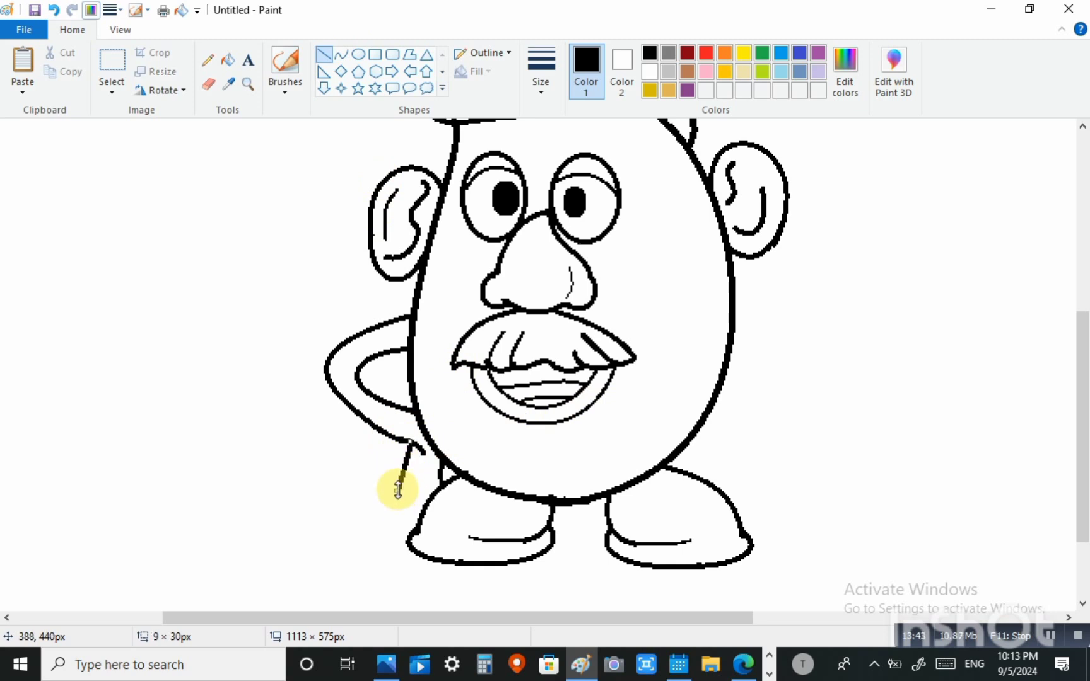
pyautogui.click(340, 53)
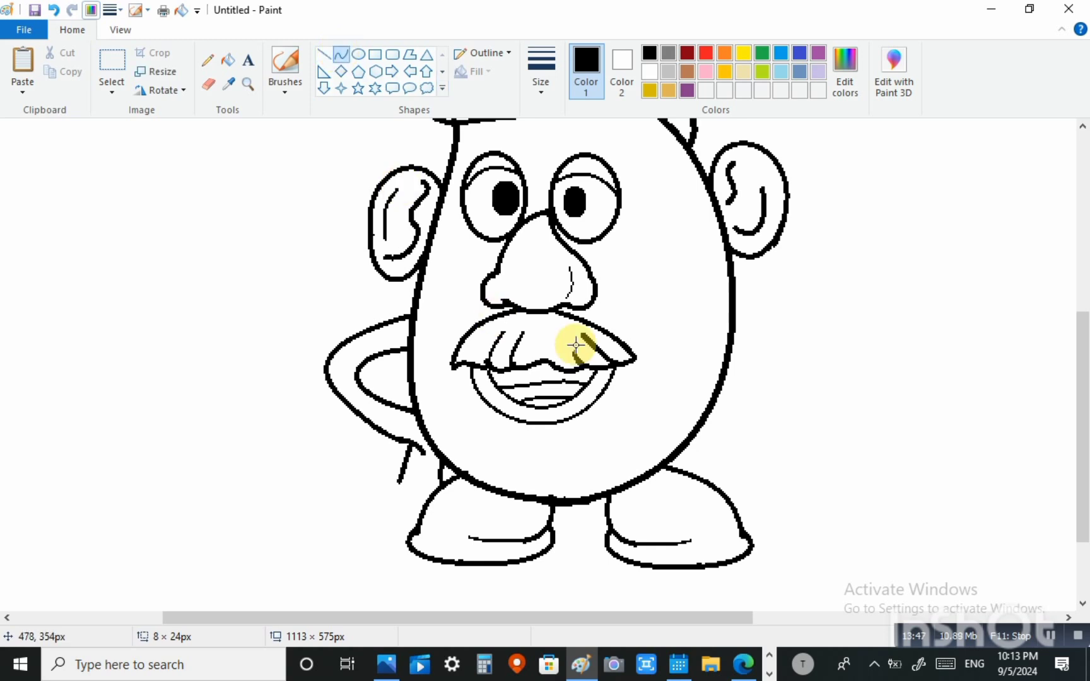
pyautogui.moveTo(371, 487)
pyautogui.mouseDown()
pyautogui.moveTo(426, 514)
pyautogui.moveTo(400, 499)
pyautogui.moveTo(414, 505)
pyautogui.mouseUp()
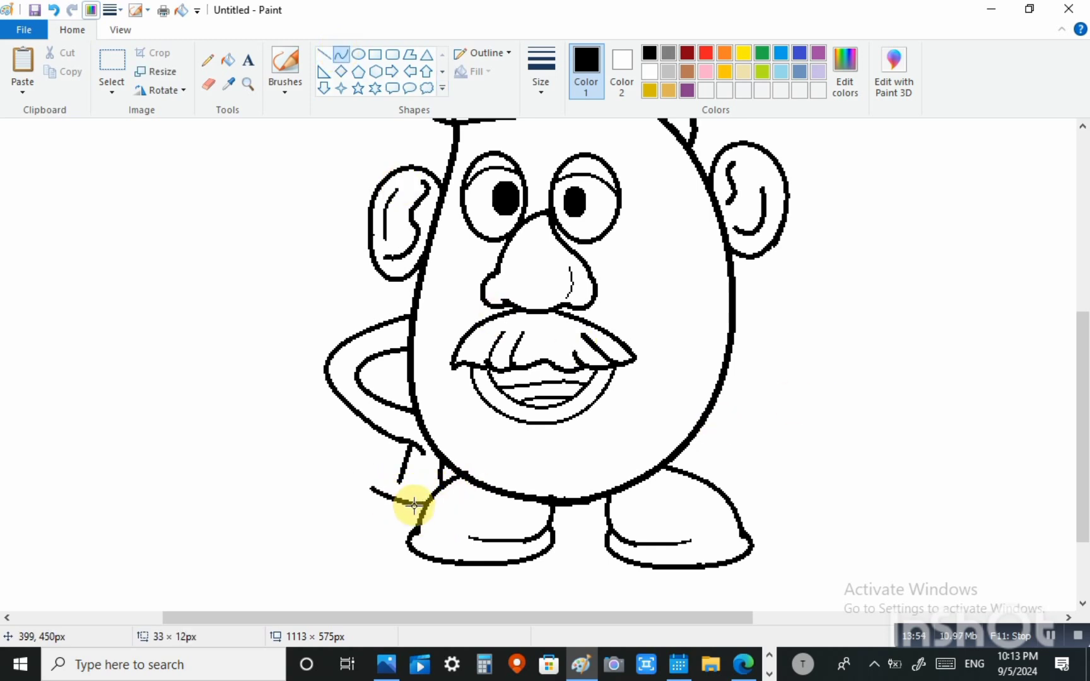
pyautogui.click(654, 465)
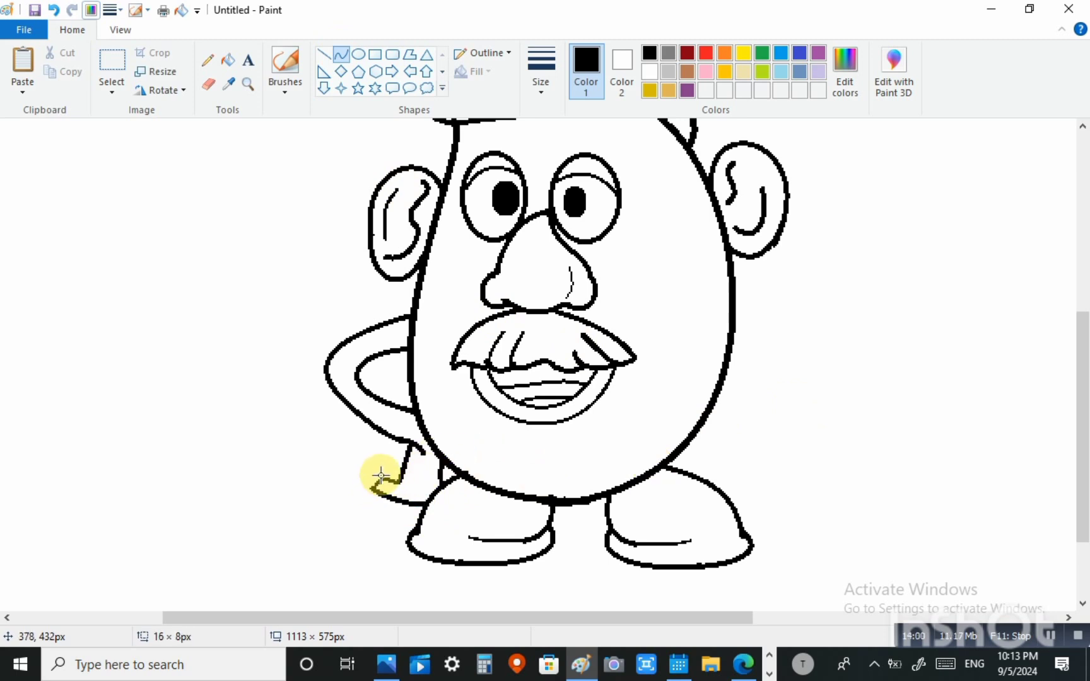
# Stack small finger curves on the left hand's outer side, including ones about 15 × 7 px and 10 × 5 px.
pyautogui.click(584, 479)
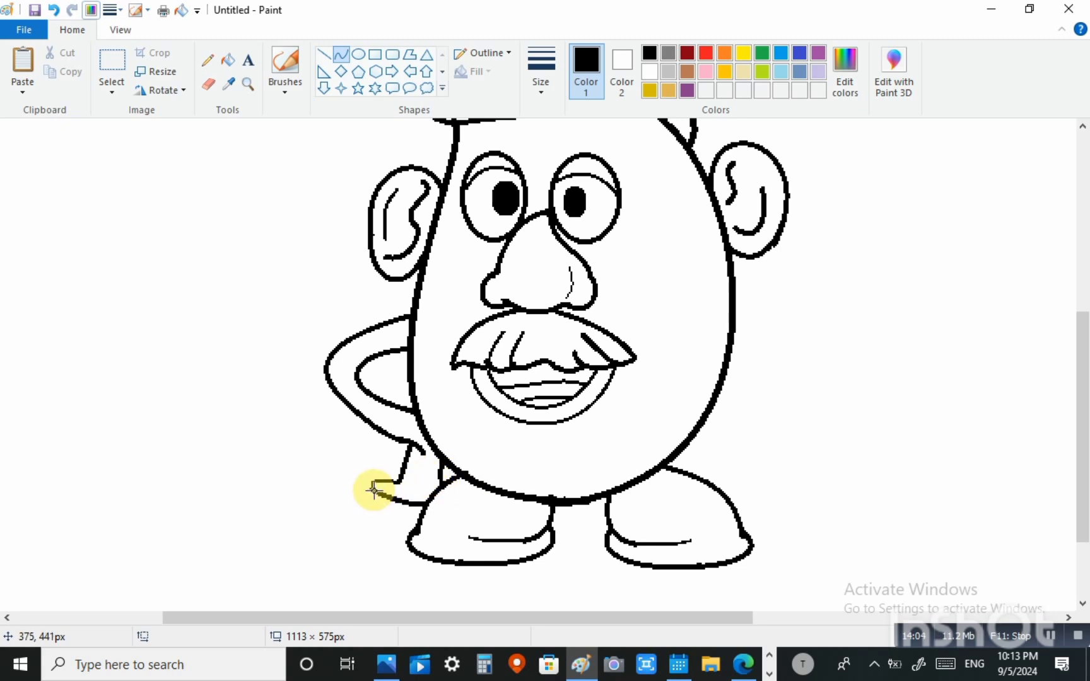
pyautogui.moveTo(400, 477); pyautogui.dragTo(374, 472)
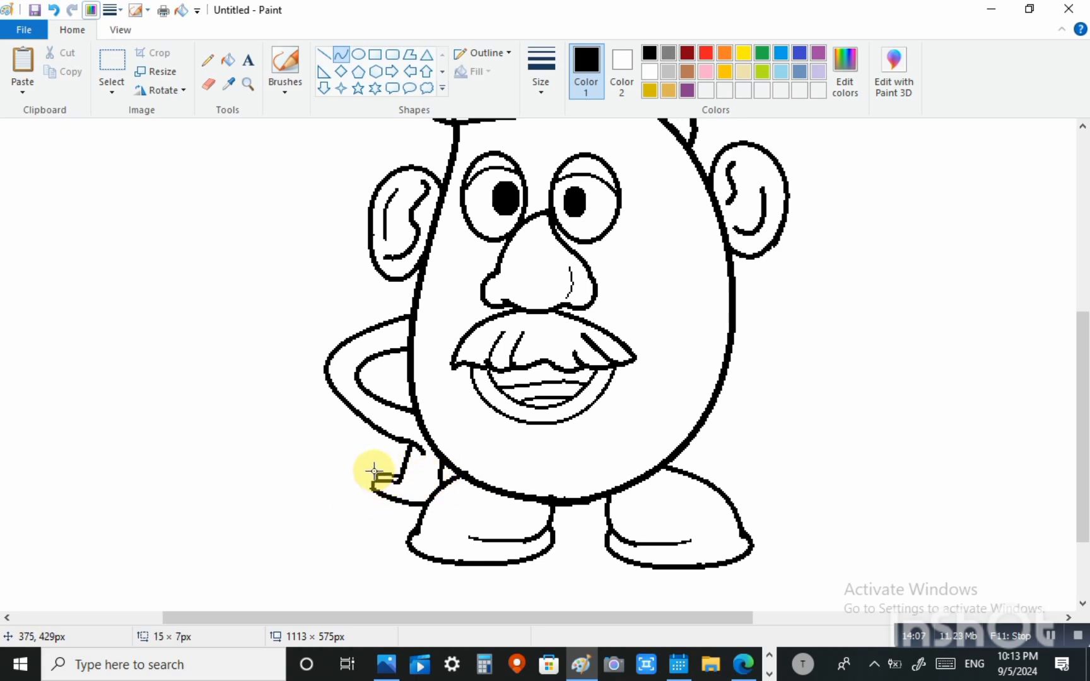
pyautogui.click(488, 476)
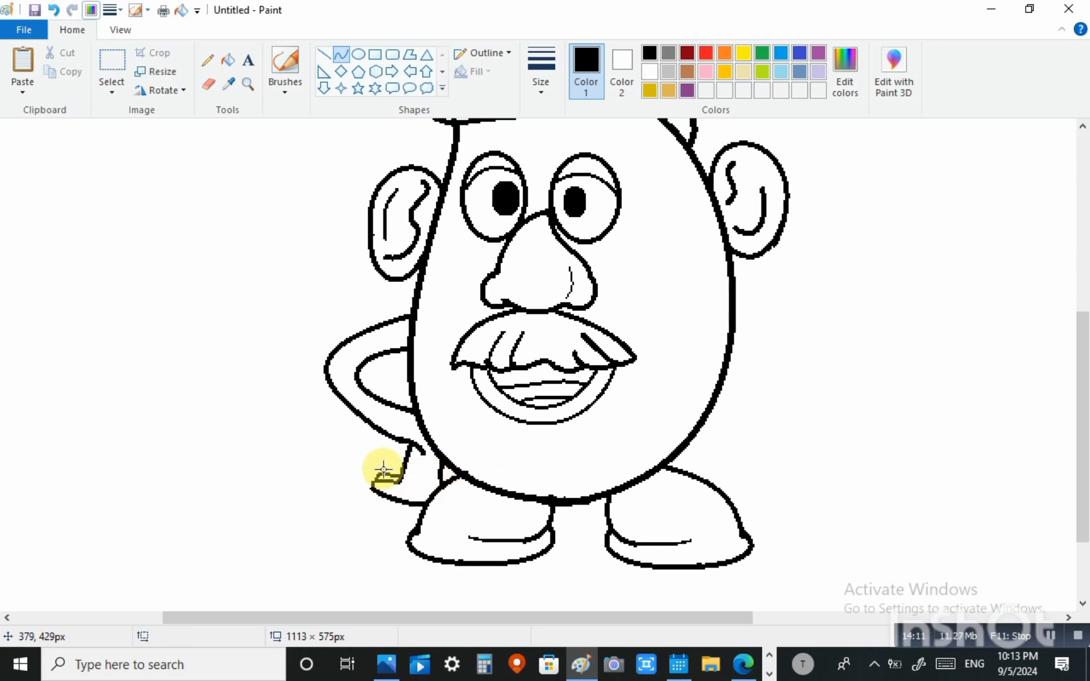
pyautogui.moveTo(385, 472)
pyautogui.mouseDown()
pyautogui.moveTo(398, 471)
pyautogui.moveTo(385, 468)
pyautogui.mouseUp()
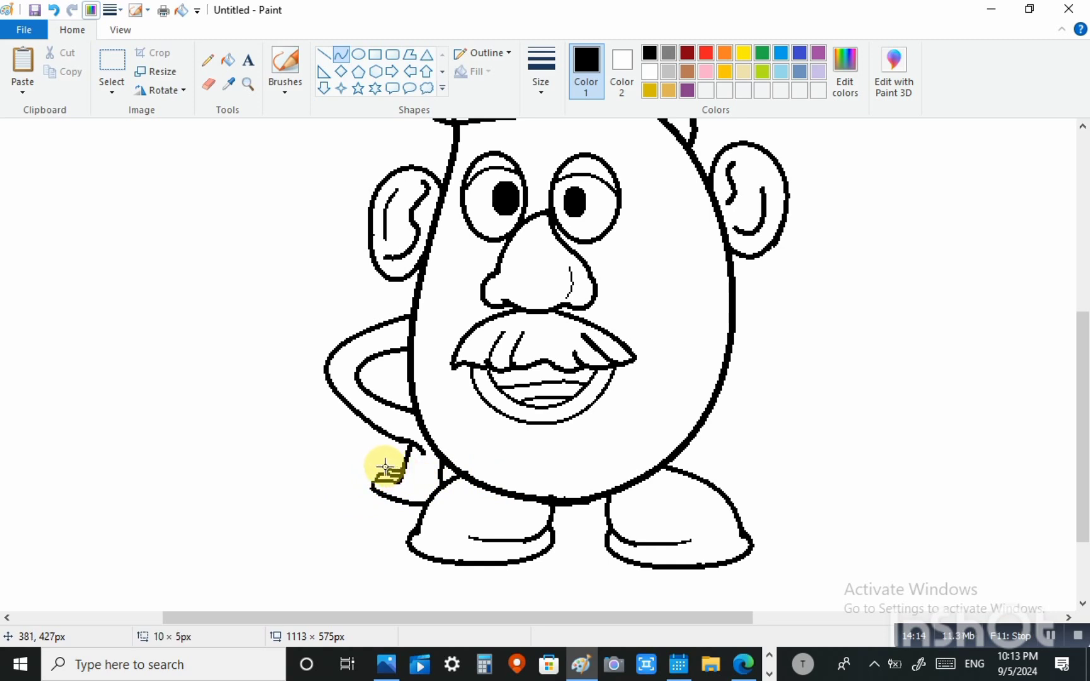
pyautogui.click(519, 459)
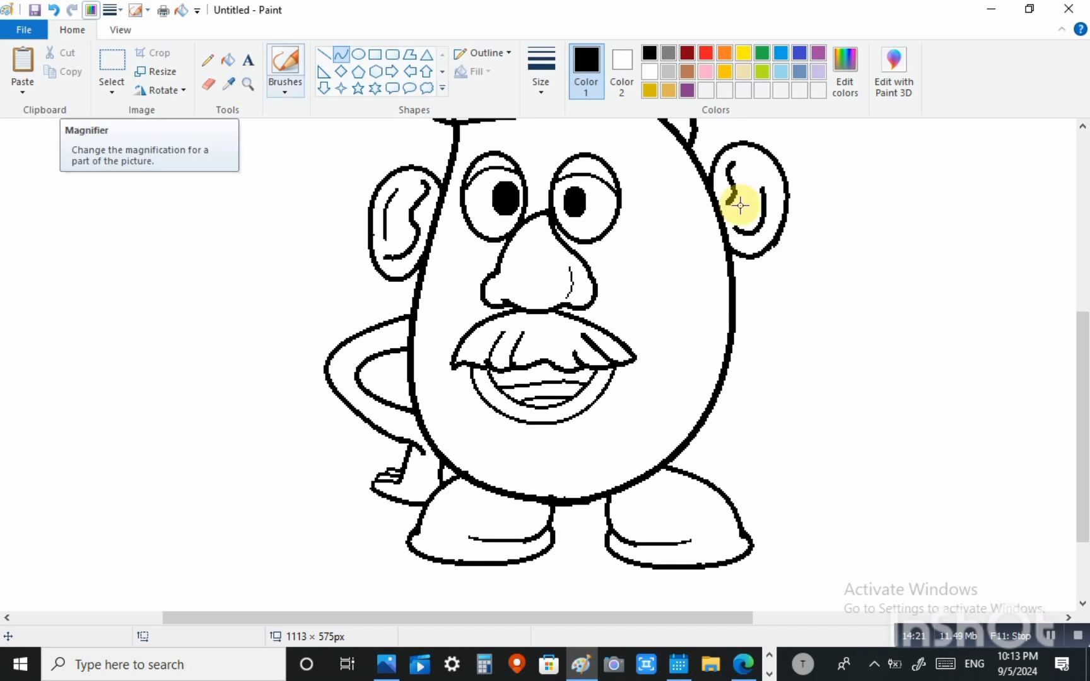
# With a thicker line size, draw curved eyebrows above the eyes, about 41 × 18 px on the right and 32 × 17 px on the left.
pyautogui.moveTo(1080, 414); pyautogui.dragTo(1085, 344)
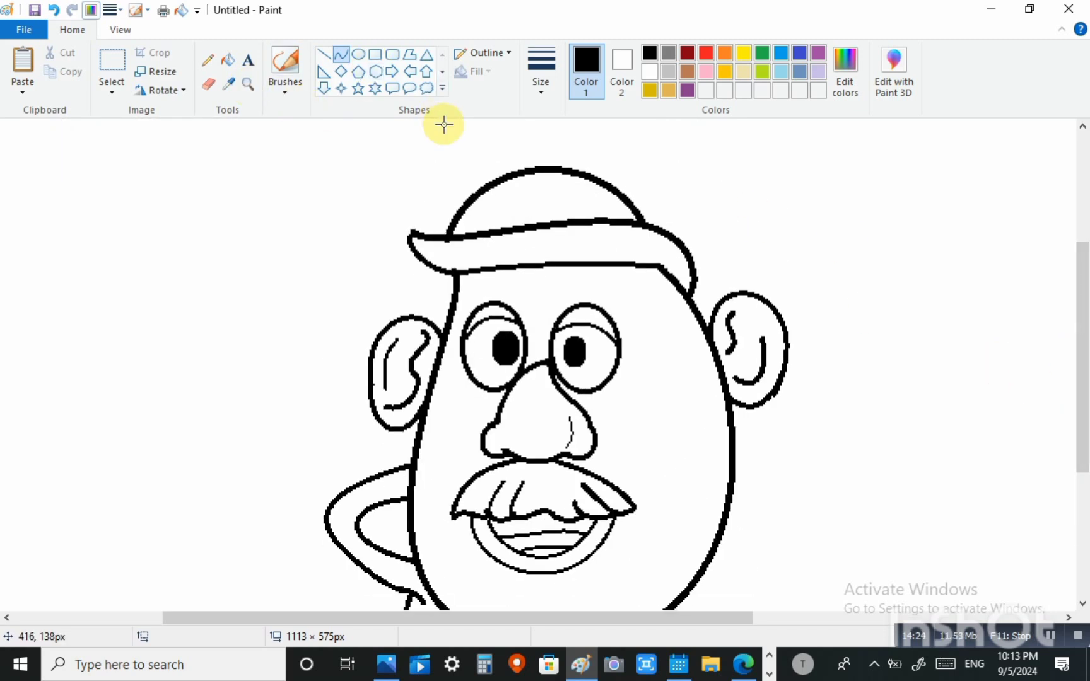
pyautogui.click(542, 92)
pyautogui.click(513, 221)
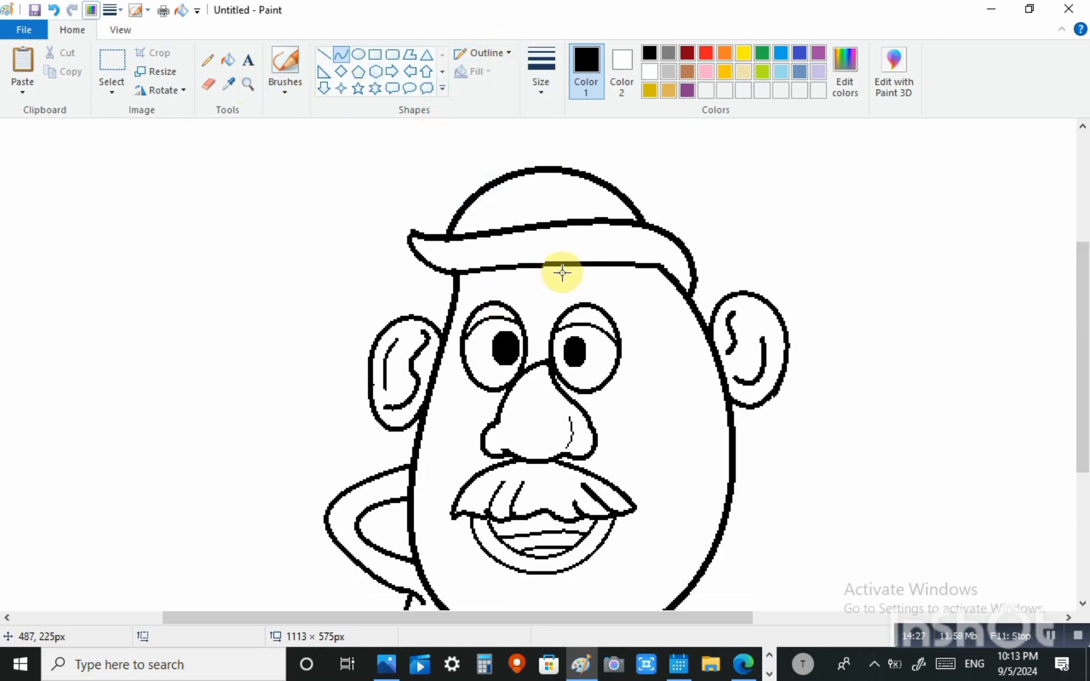
pyautogui.moveTo(557, 282); pyautogui.dragTo(594, 292)
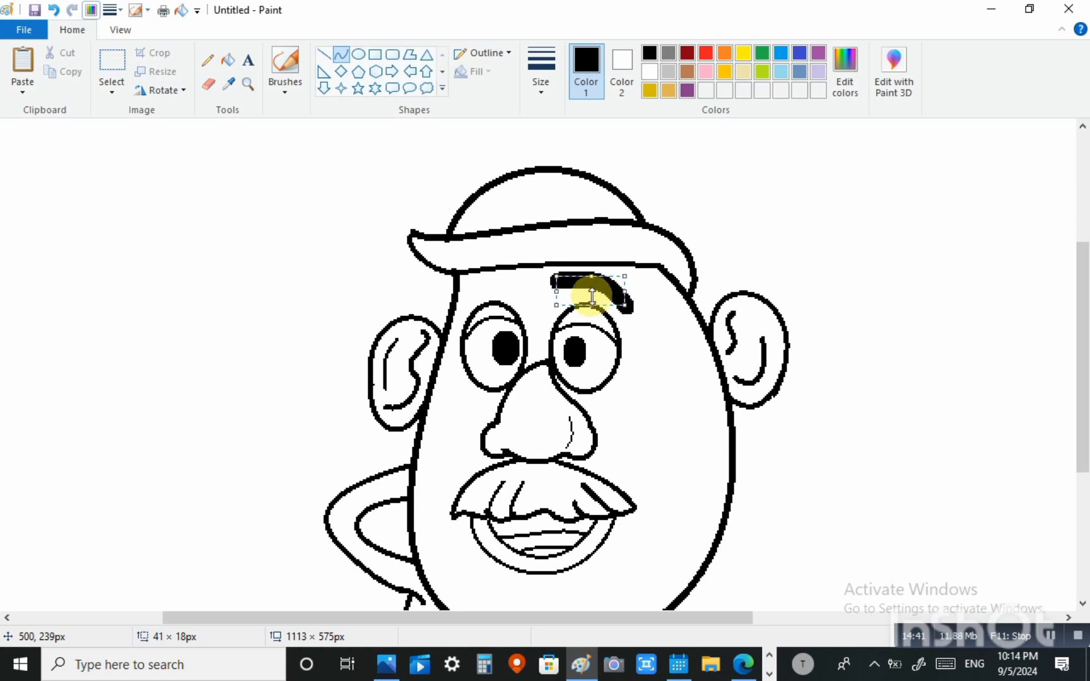
pyautogui.moveTo(556, 276); pyautogui.dragTo(460, 289)
pyautogui.click(823, 244)
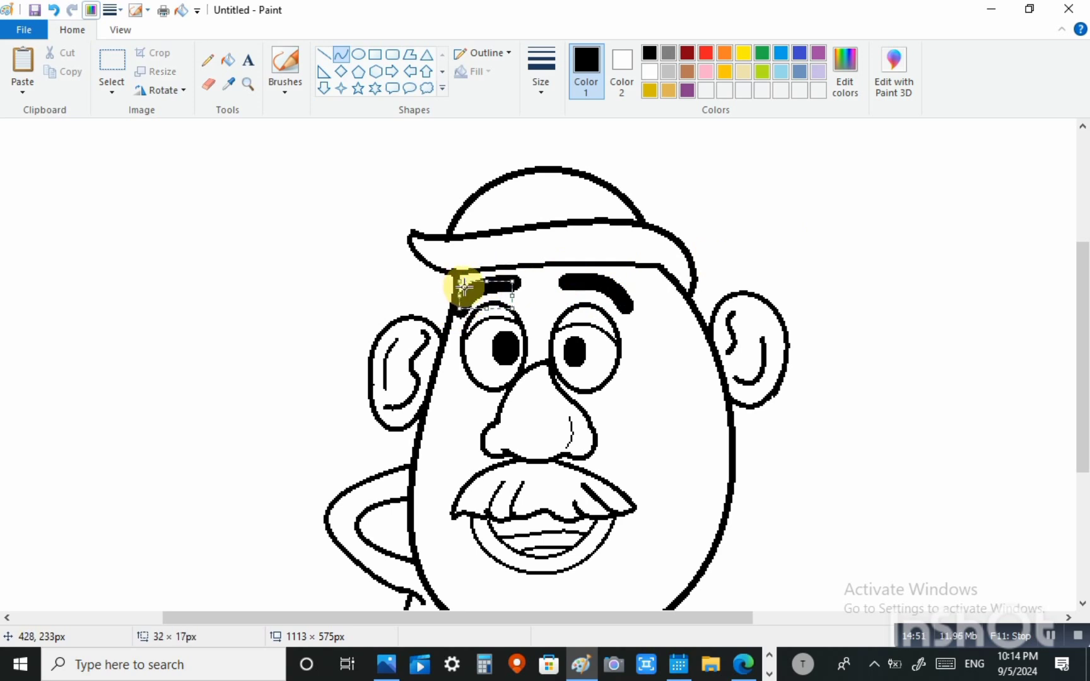
# Draw a diagonal curve line about 89 × 99 px up from the body's right edge past the ear and reduce its thickness.
pyautogui.click(248, 84)
pyautogui.rightClick(568, 376)
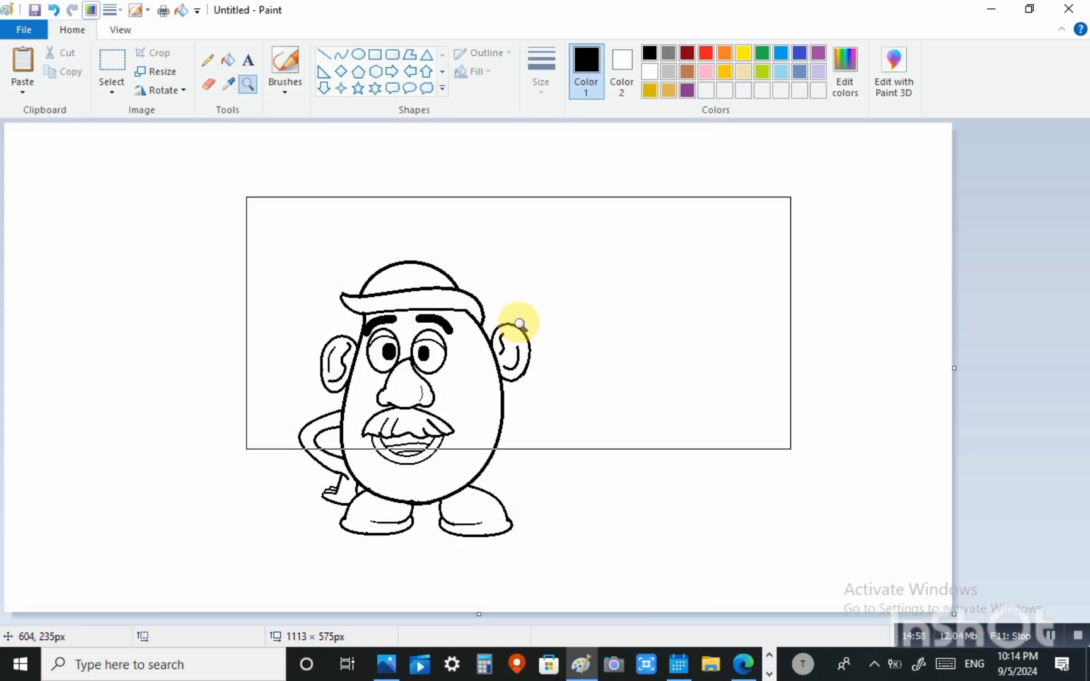
pyautogui.click(341, 54)
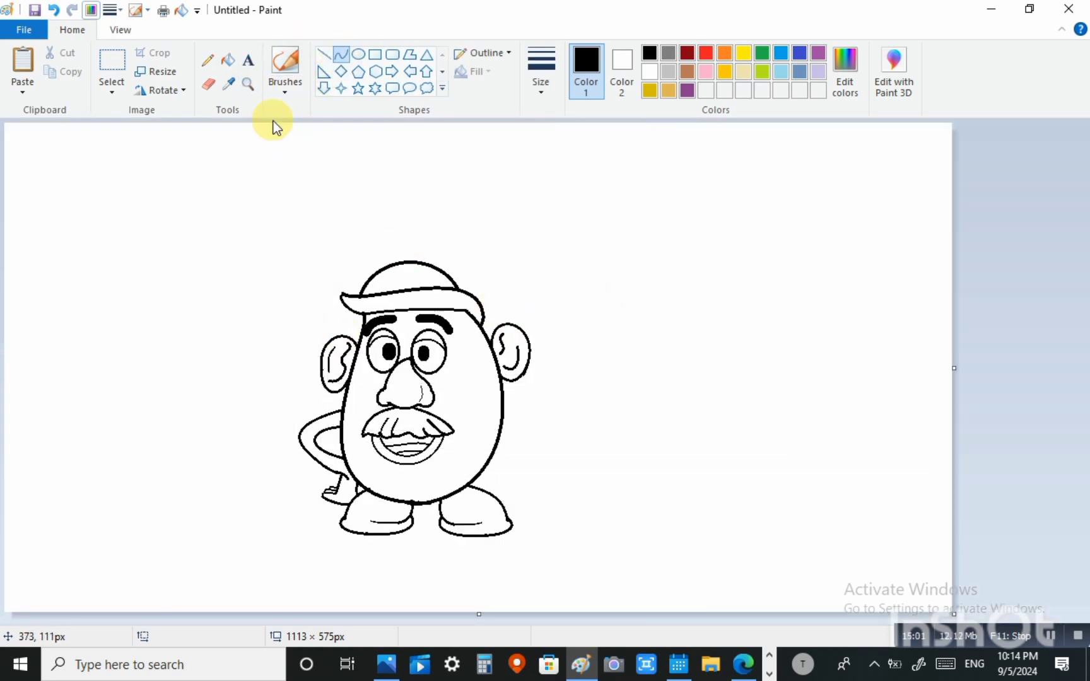
pyautogui.click(248, 84)
pyautogui.click(442, 392)
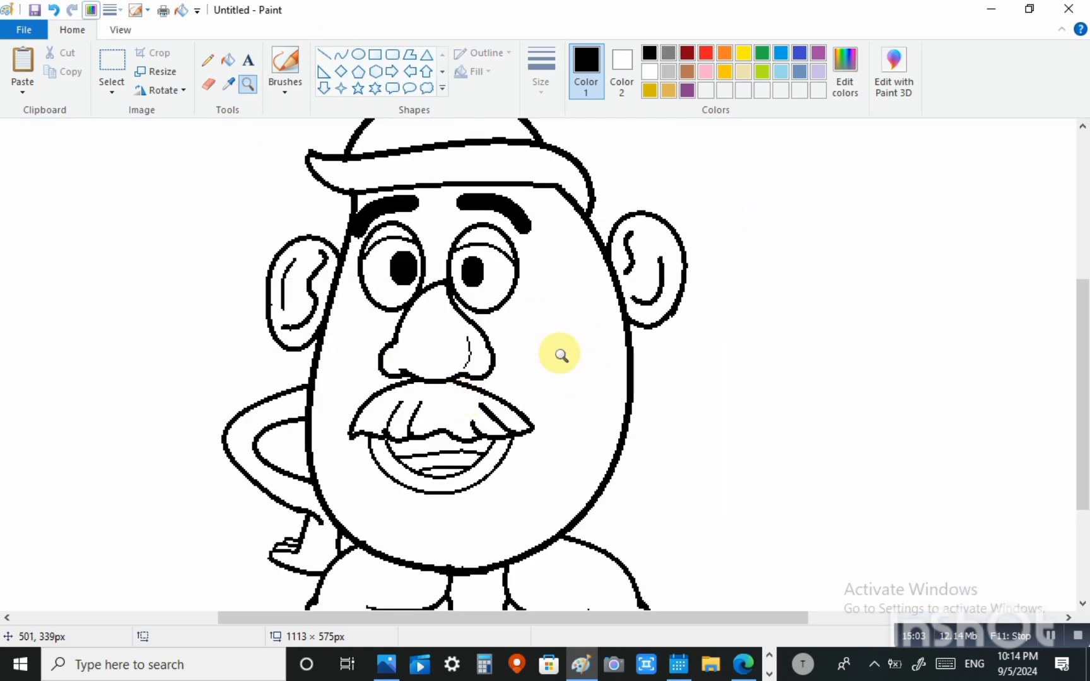
pyautogui.click(341, 55)
pyautogui.moveTo(647, 625)
pyautogui.mouseDown()
pyautogui.moveTo(698, 628)
pyautogui.moveTo(663, 623)
pyautogui.mouseUp()
pyautogui.moveTo(463, 370); pyautogui.dragTo(611, 204)
pyautogui.hotkey('ctrl', '-')
pyautogui.hotkey('ctrl', '-')
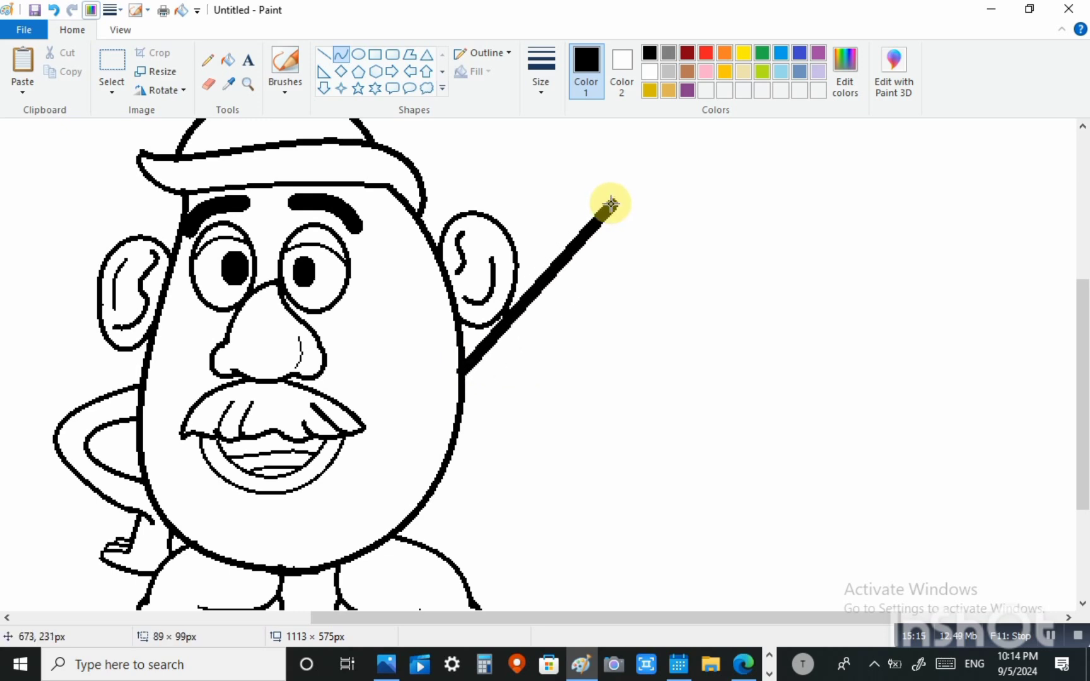
pyautogui.hotkey('ctrl', '-')
pyautogui.hotkey('ctrl', '-')
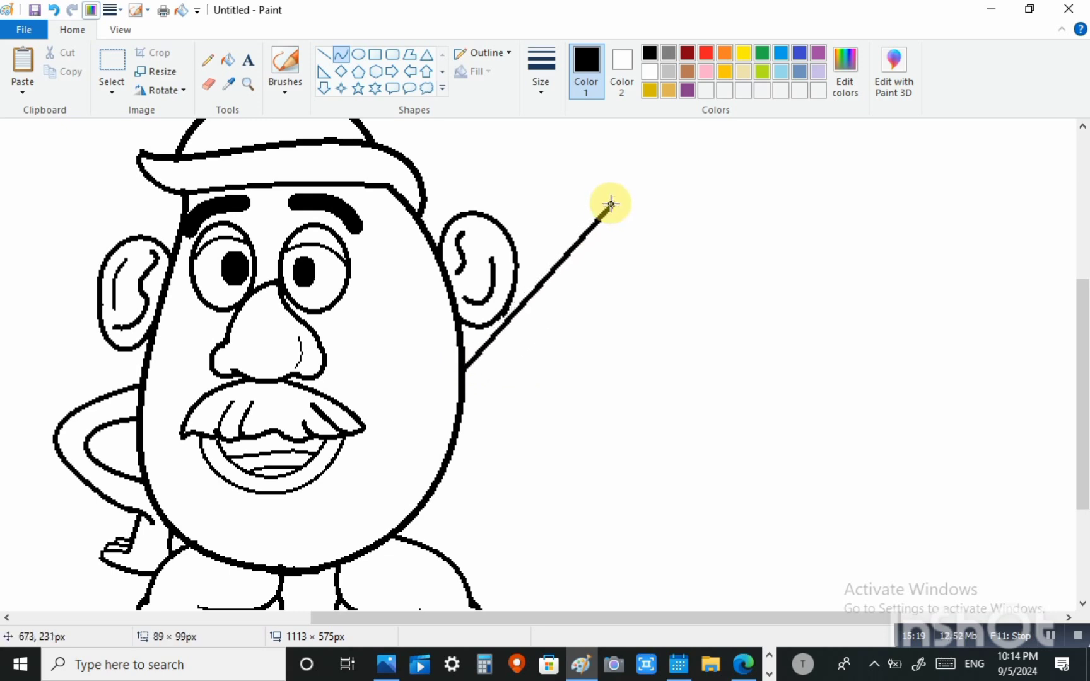
# Bend the diagonal into the right arm's upper curve, resize it to about 81 × 83 px, and add a parallel lower curve about 93 × 106 px.
pyautogui.moveTo(497, 357); pyautogui.dragTo(519, 365)
pyautogui.moveTo(602, 308); pyautogui.dragTo(616, 300)
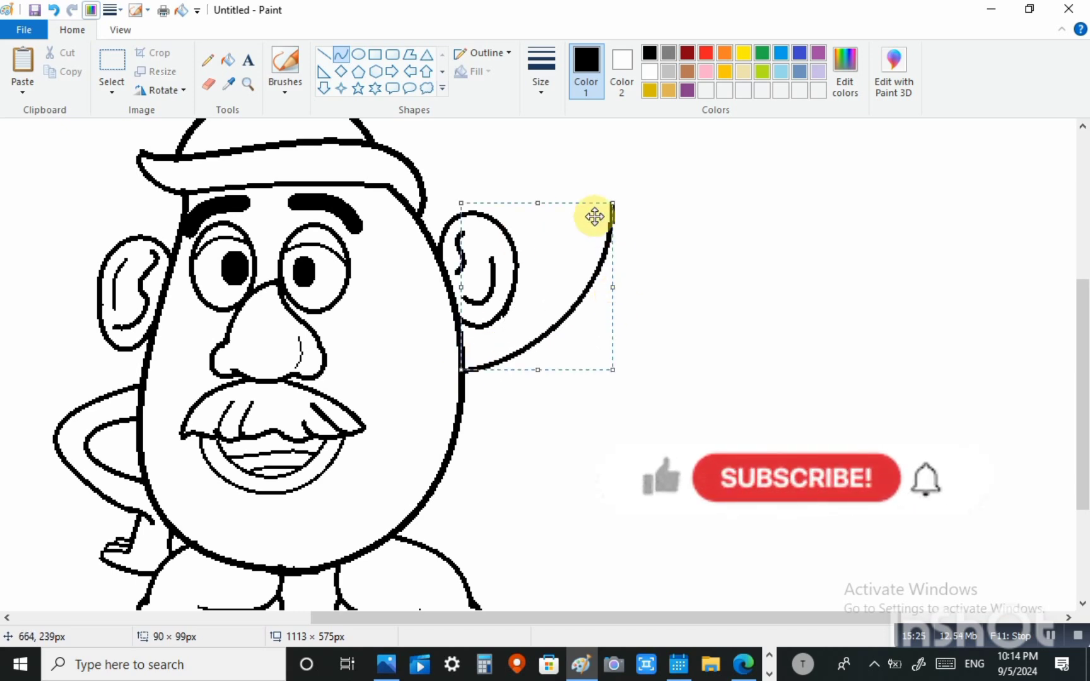
pyautogui.moveTo(536, 203); pyautogui.dragTo(534, 231)
pyautogui.moveTo(613, 301); pyautogui.dragTo(596, 301)
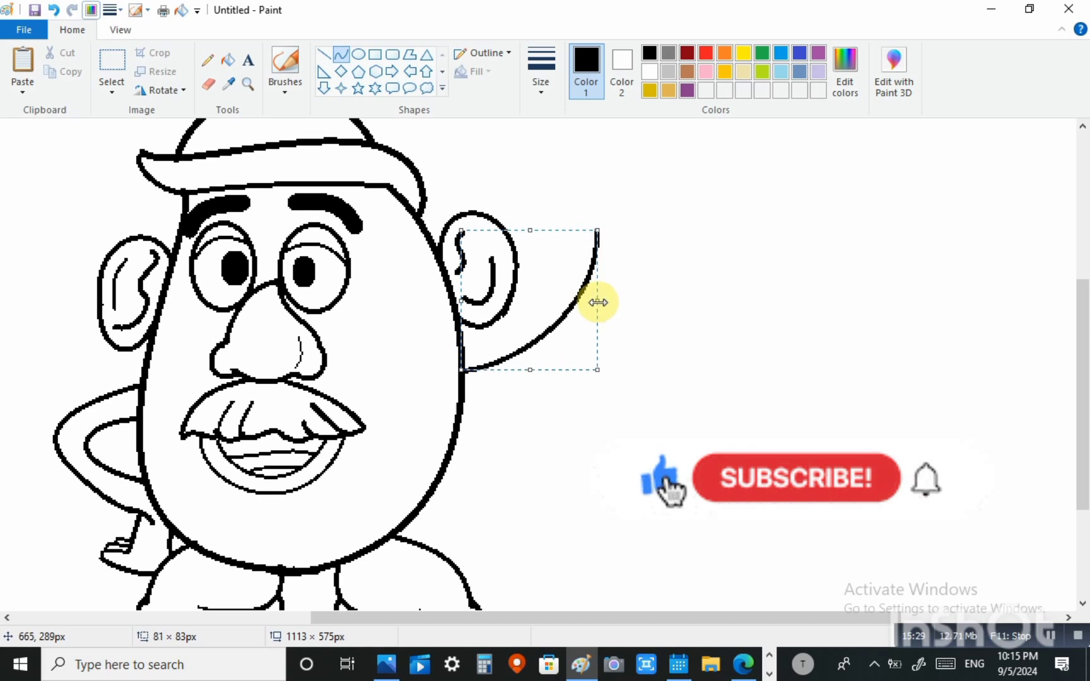
pyautogui.click(467, 381)
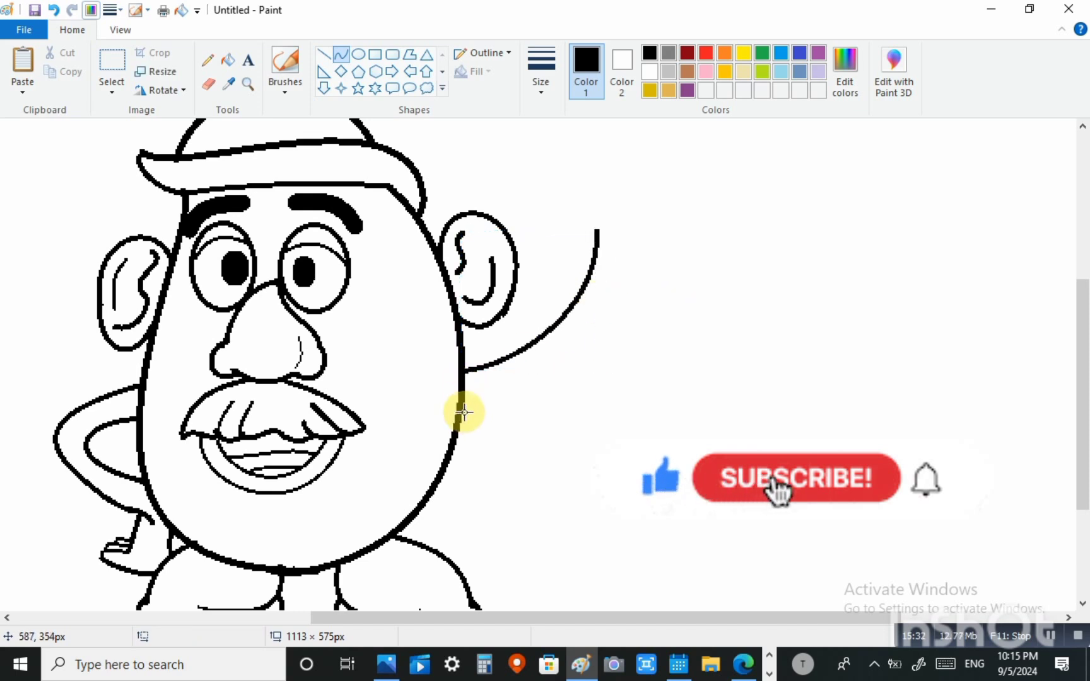
pyautogui.moveTo(463, 414); pyautogui.dragTo(623, 234)
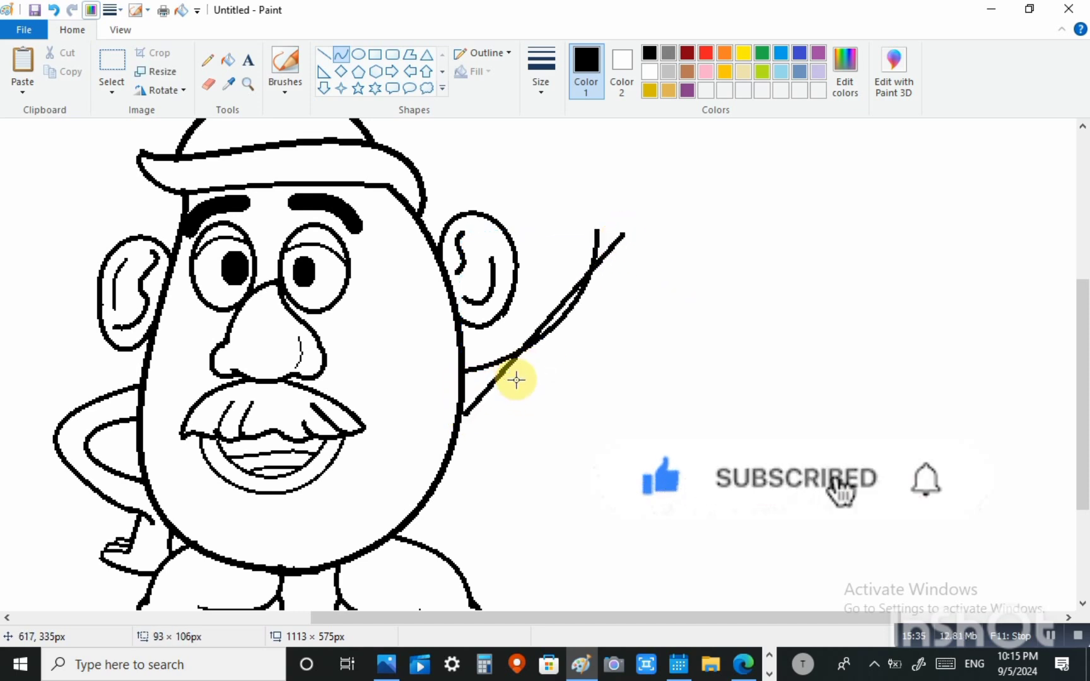
pyautogui.moveTo(525, 360); pyautogui.dragTo(621, 301)
# Draw the raised right hand's base above the wrist, the thumb's lower curve and the hand's outer edge with a rounded tip.
pyautogui.moveTo(1086, 371); pyautogui.dragTo(1080, 312)
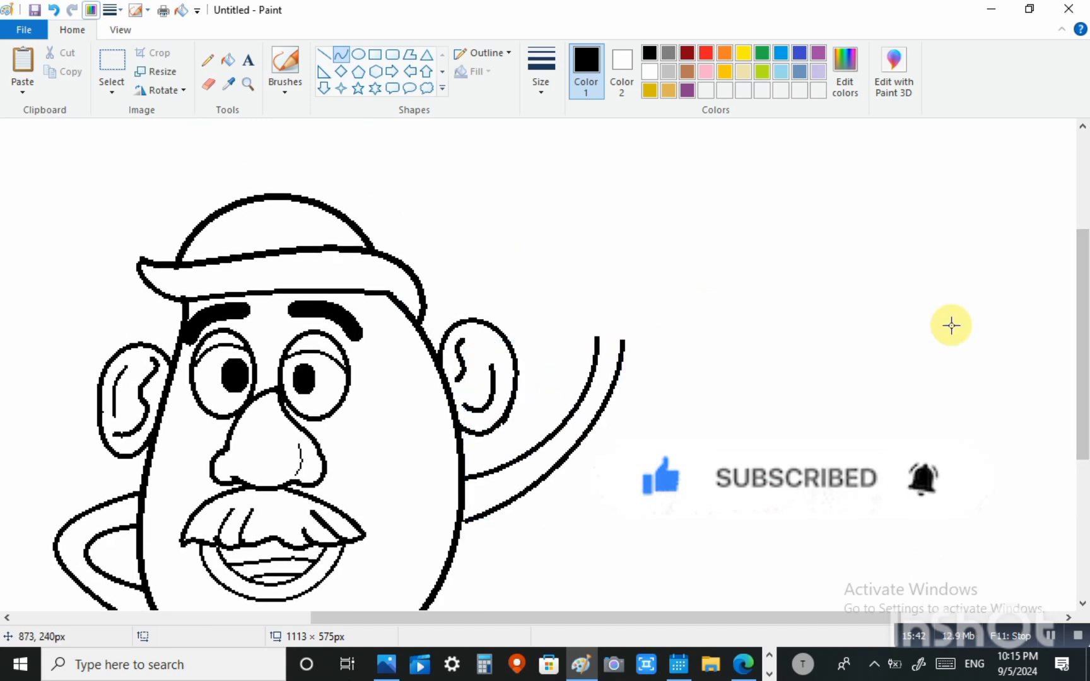
pyautogui.moveTo(577, 333); pyautogui.dragTo(657, 329)
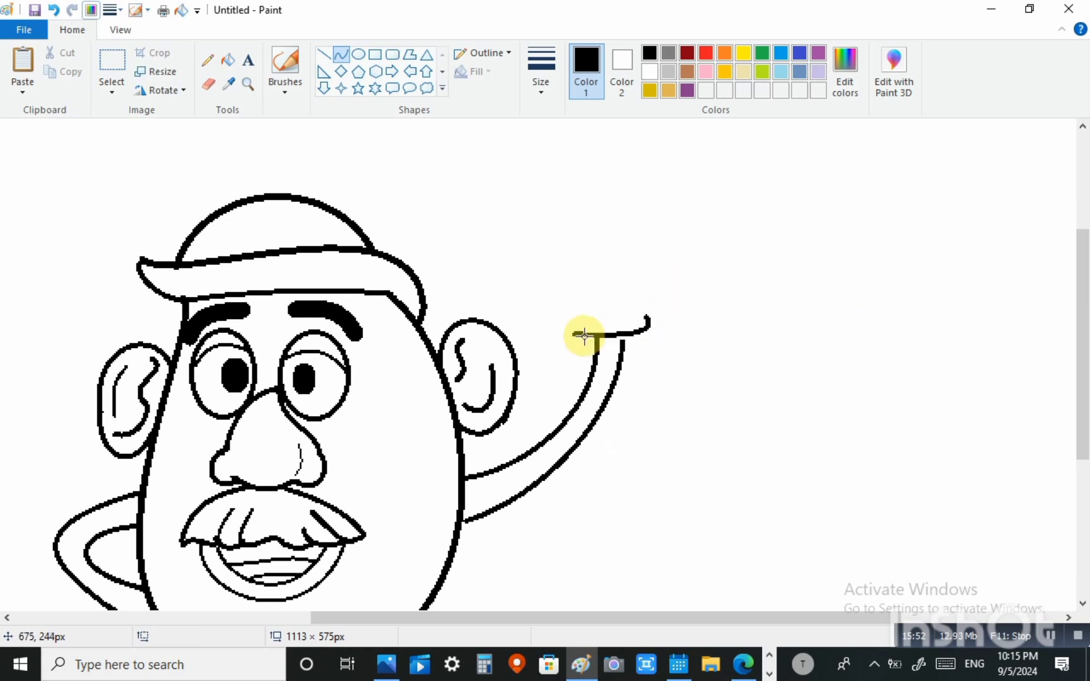
pyautogui.moveTo(576, 328)
pyautogui.mouseDown()
pyautogui.moveTo(545, 307)
pyautogui.moveTo(571, 308)
pyautogui.moveTo(554, 296)
pyautogui.mouseUp()
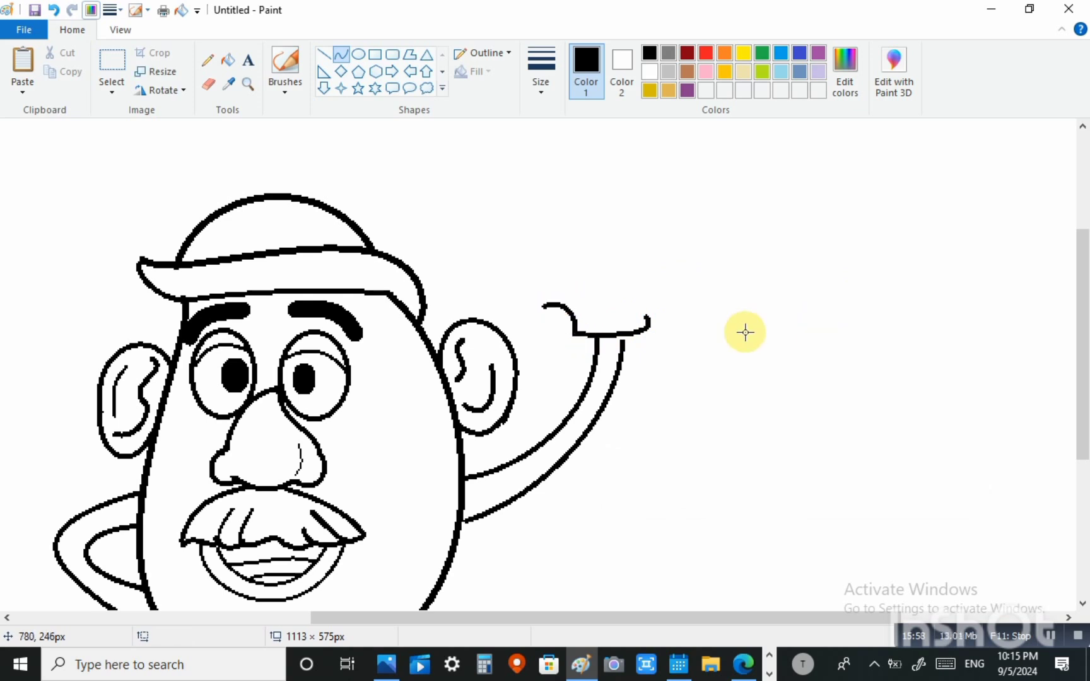
pyautogui.moveTo(642, 310); pyautogui.dragTo(632, 243)
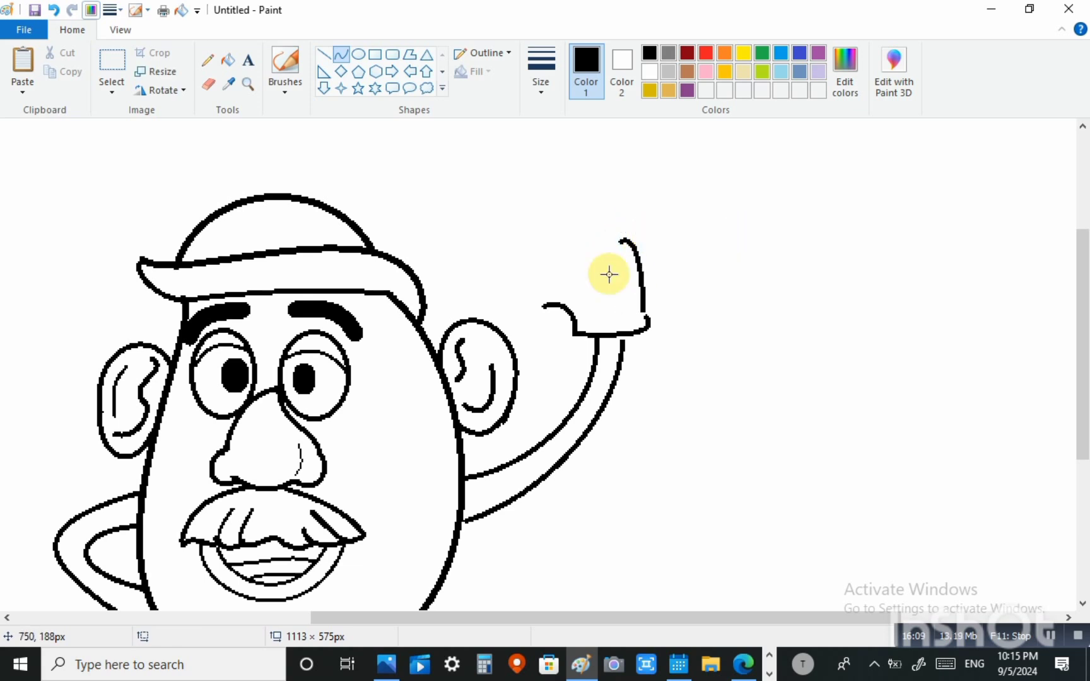
# Close the right hand's thumb with a rounded tip and an upper curve about 18 × 12 px.
pyautogui.moveTo(541, 304)
pyautogui.mouseDown()
pyautogui.moveTo(538, 281)
pyautogui.moveTo(560, 285)
pyautogui.moveTo(536, 292)
pyautogui.mouseUp()
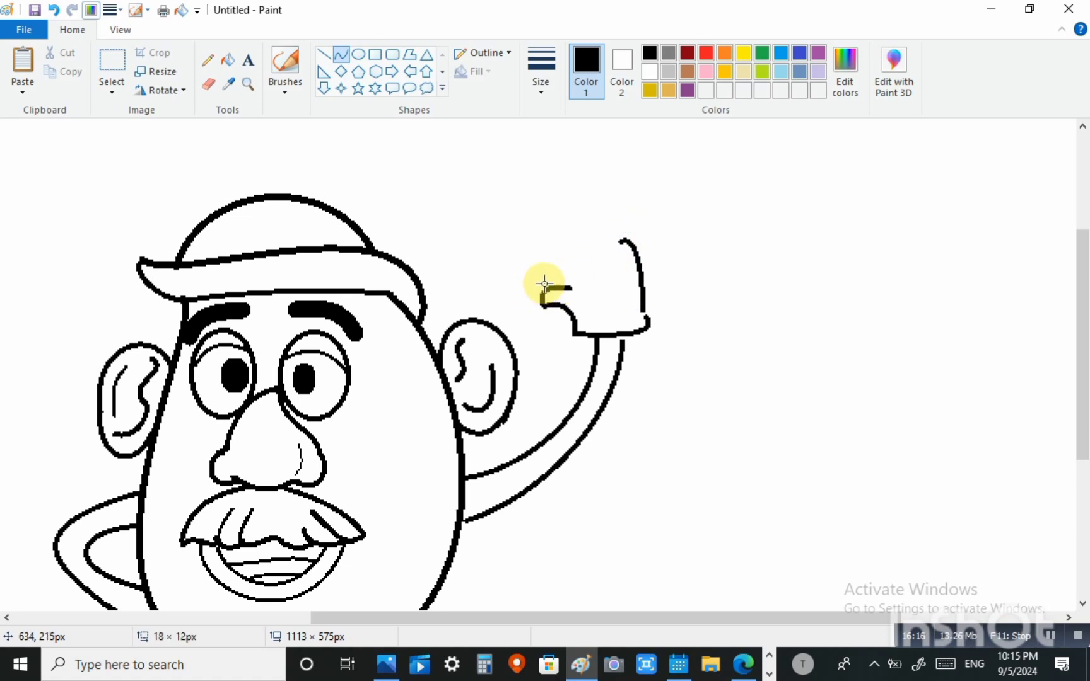
pyautogui.click(544, 284)
pyautogui.click(741, 300)
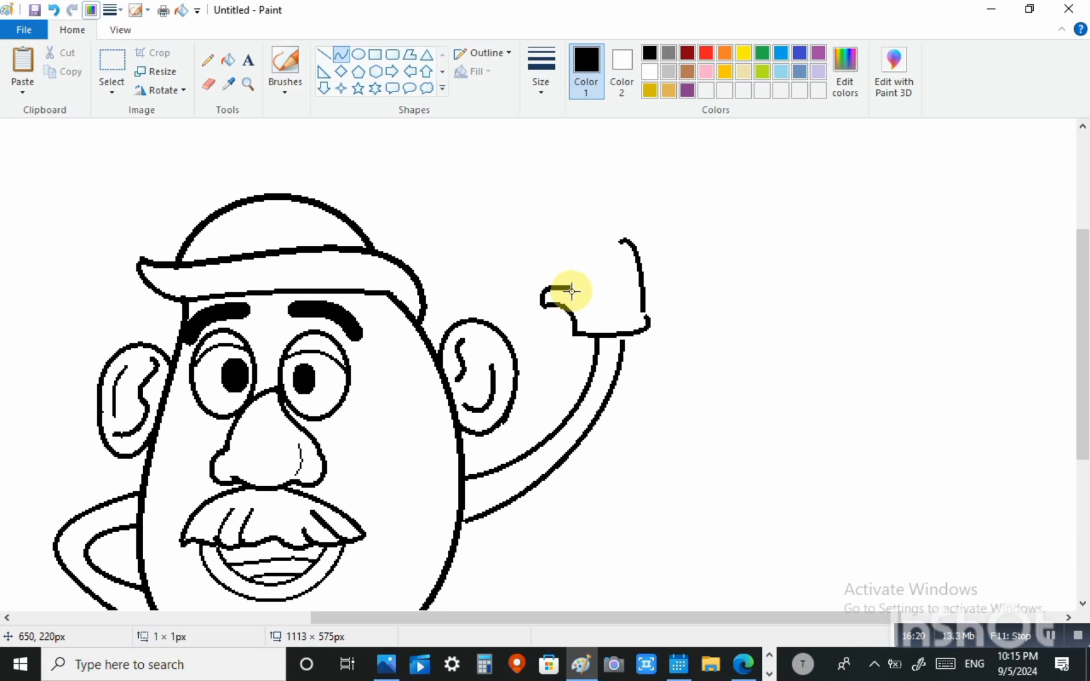
# Draw the right hand's rounded fingers between the thumb and the outer edge, with a dividing curve about 8 × 24 px beside the outermost finger.
pyautogui.moveTo(572, 291)
pyautogui.mouseDown()
pyautogui.moveTo(569, 241)
pyautogui.moveTo(559, 246)
pyautogui.moveTo(589, 281)
pyautogui.moveTo(582, 249)
pyautogui.moveTo(611, 246)
pyautogui.moveTo(585, 227)
pyautogui.moveTo(600, 209)
pyautogui.moveTo(609, 261)
pyautogui.mouseUp()
pyautogui.click(672, 236)
pyautogui.click(588, 256)
pyautogui.click(696, 256)
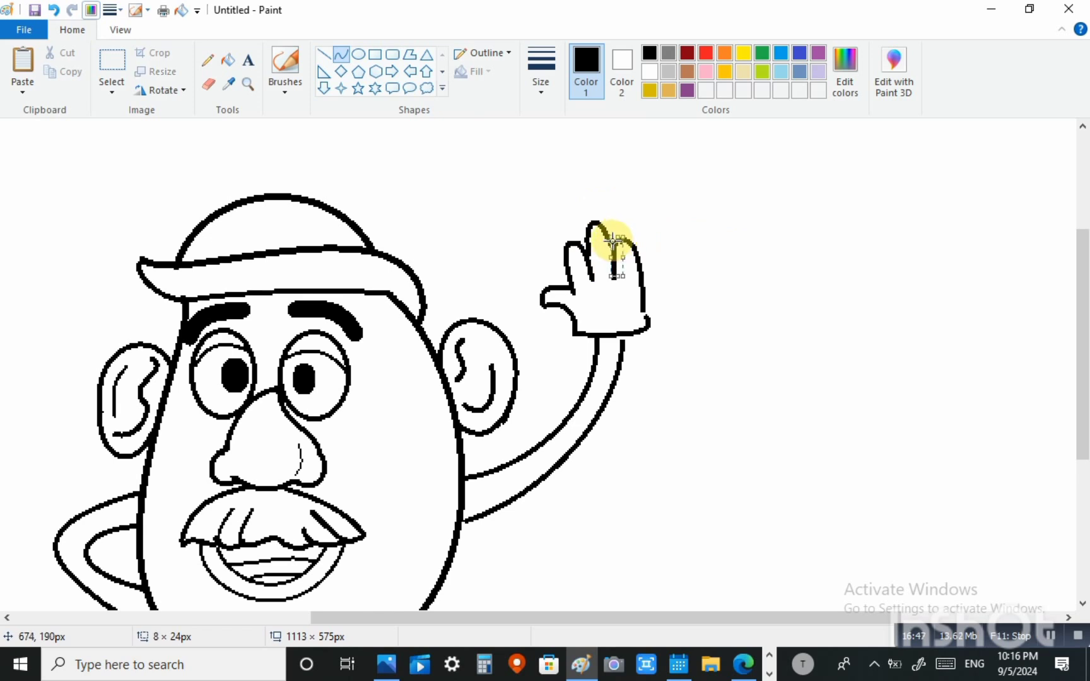
# Add a short crease curve about 18 × 5 px just above the wrist edge of the raised right hand.
pyautogui.click(677, 245)
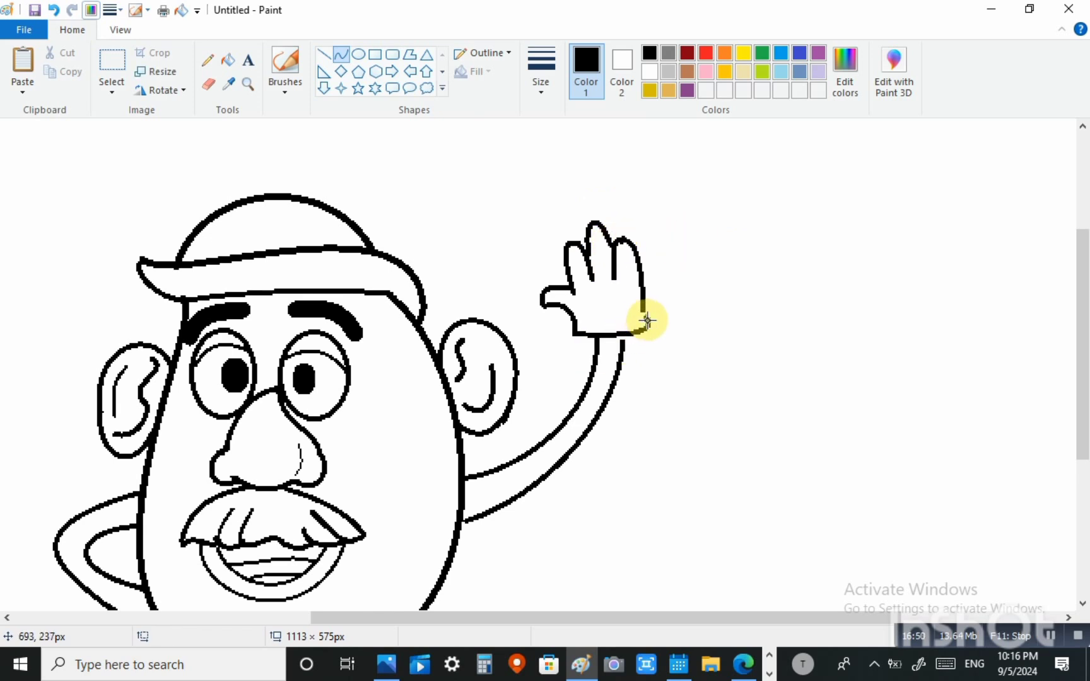
pyautogui.moveTo(639, 314); pyautogui.dragTo(633, 314)
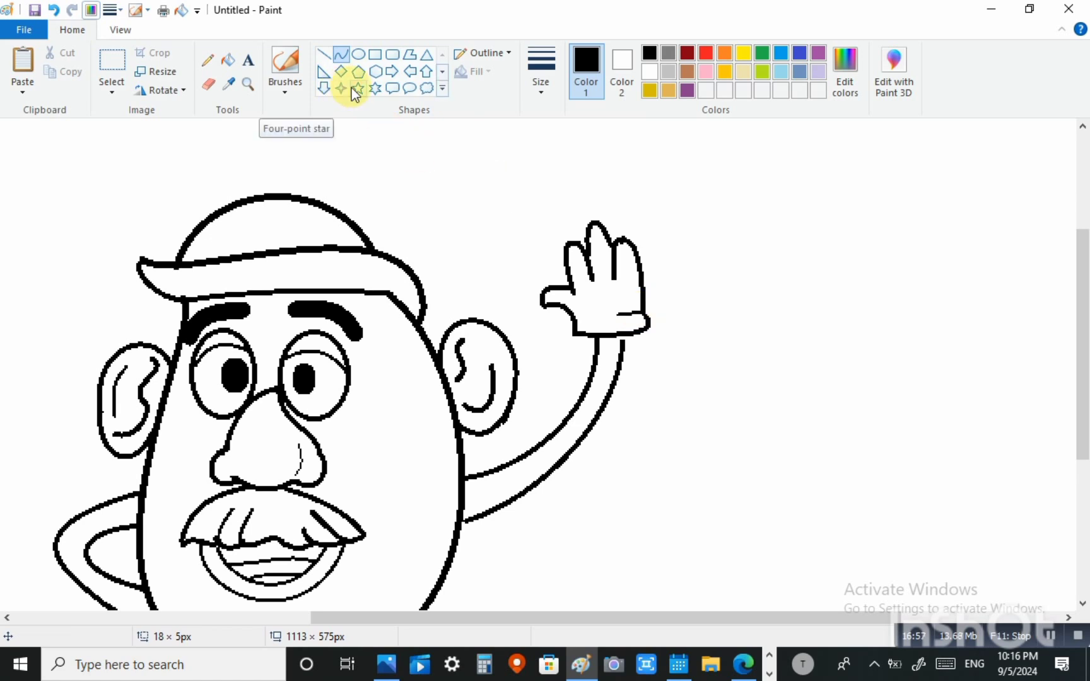
# Add the bold 12-point Cooper Std Black text "LINTOS ART" on a transparent background beside the character's right shoe, just below the raised arm.
pyautogui.click(248, 84)
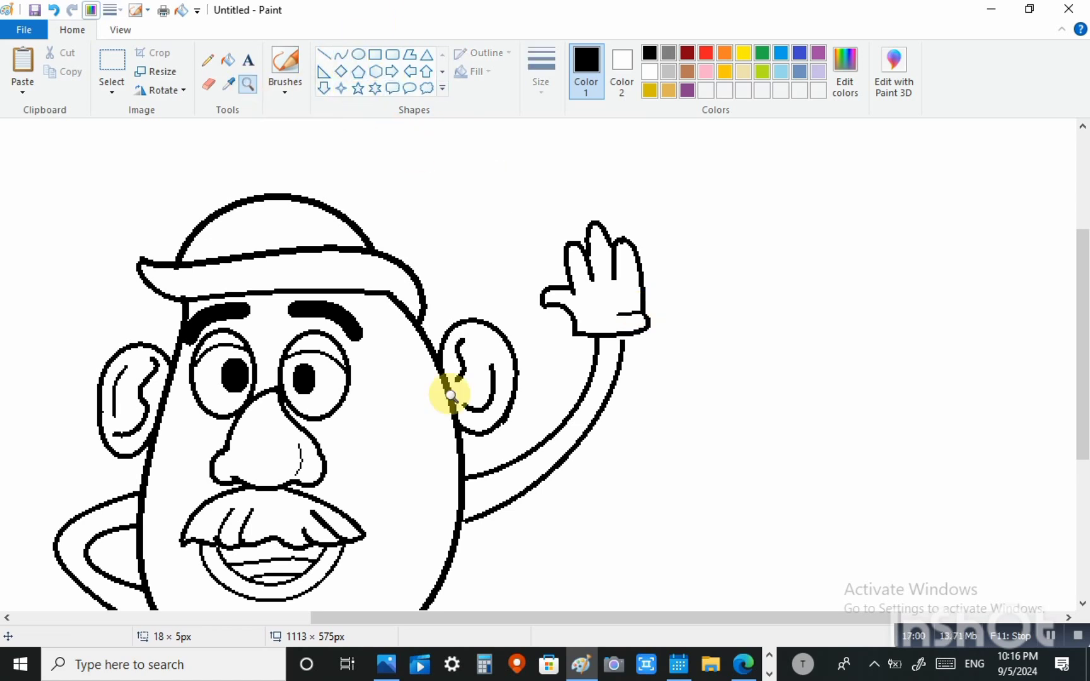
pyautogui.rightClick(452, 395)
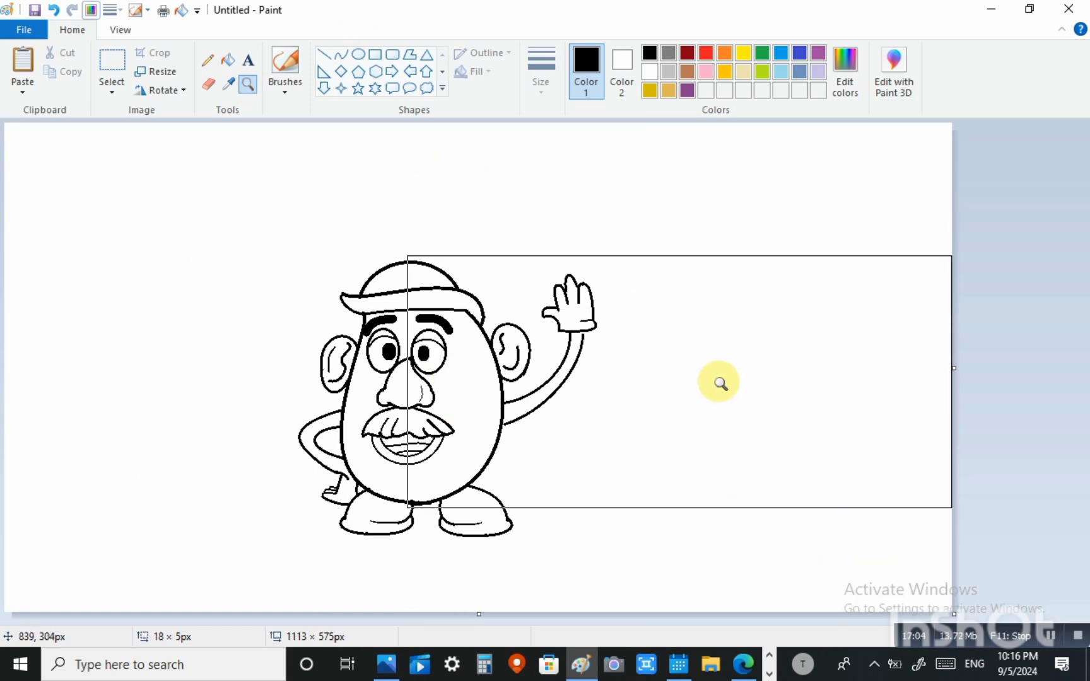
pyautogui.click(715, 382)
pyautogui.rightClick(214, 324)
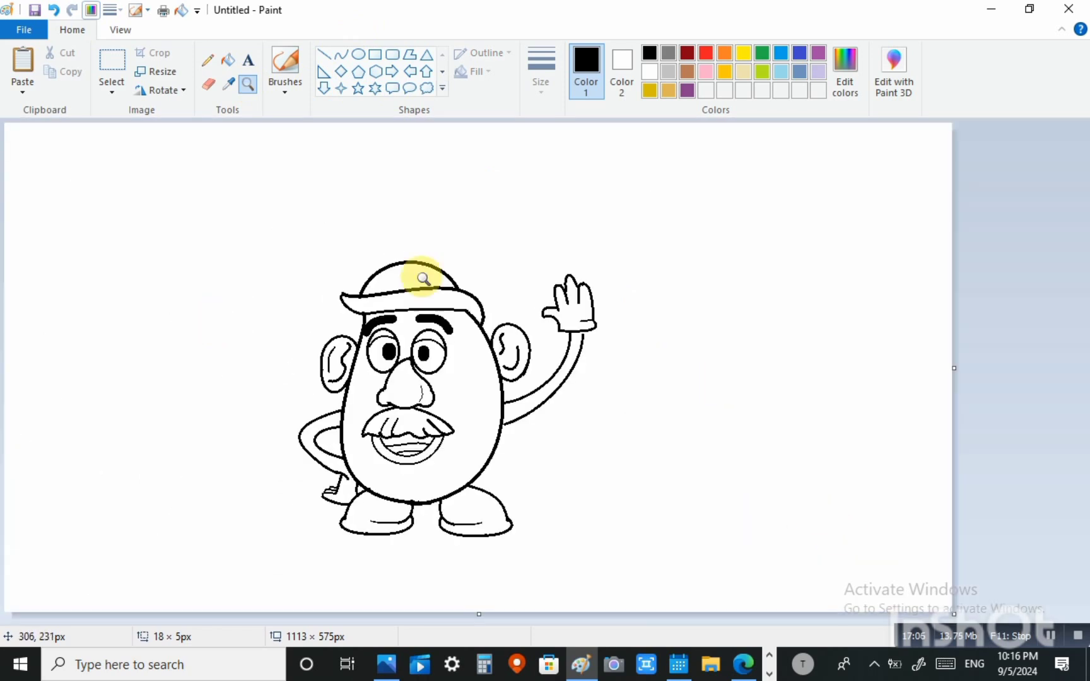
pyautogui.click(249, 65)
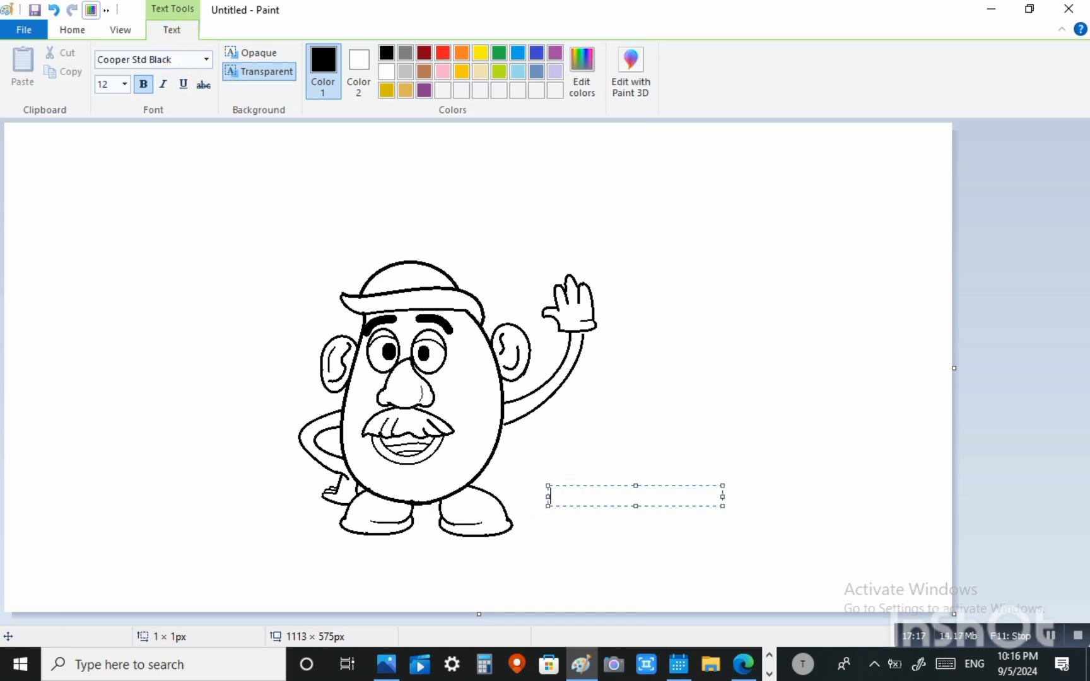
pyautogui.write('LINTOS ART')
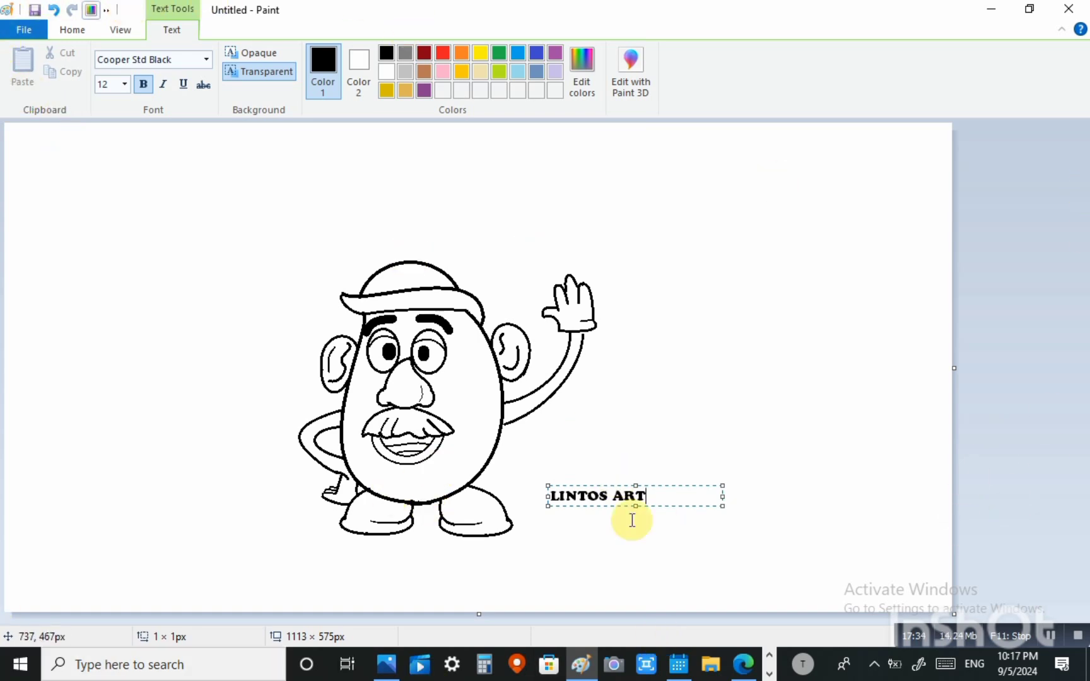
pyautogui.moveTo(623, 487); pyautogui.dragTo(599, 478)
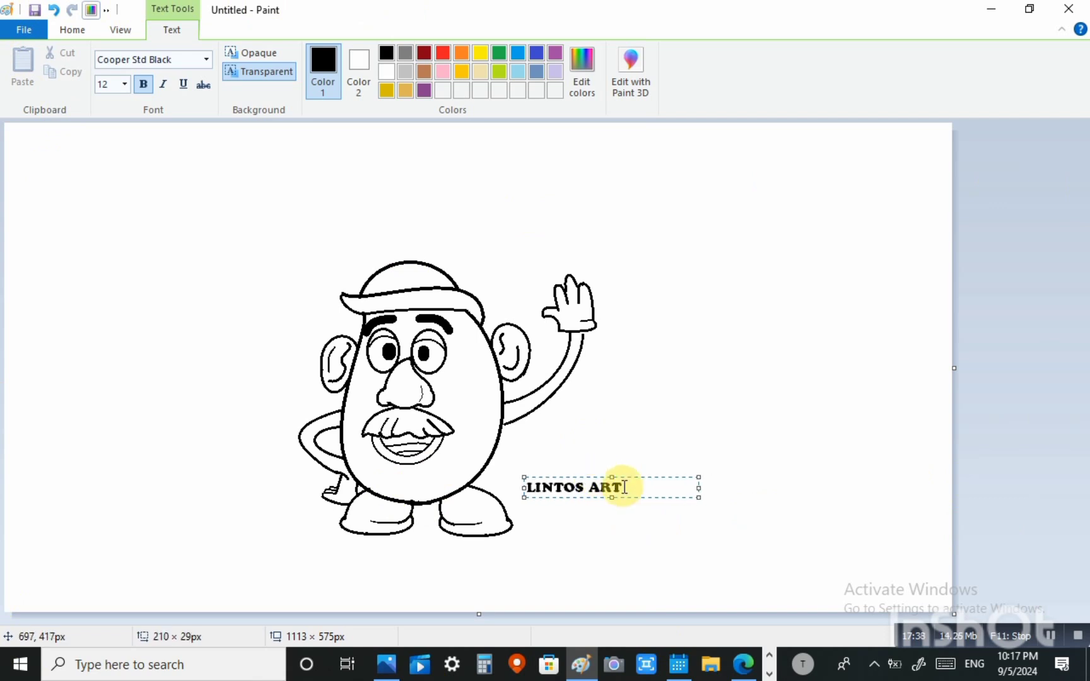
pyautogui.click(214, 195)
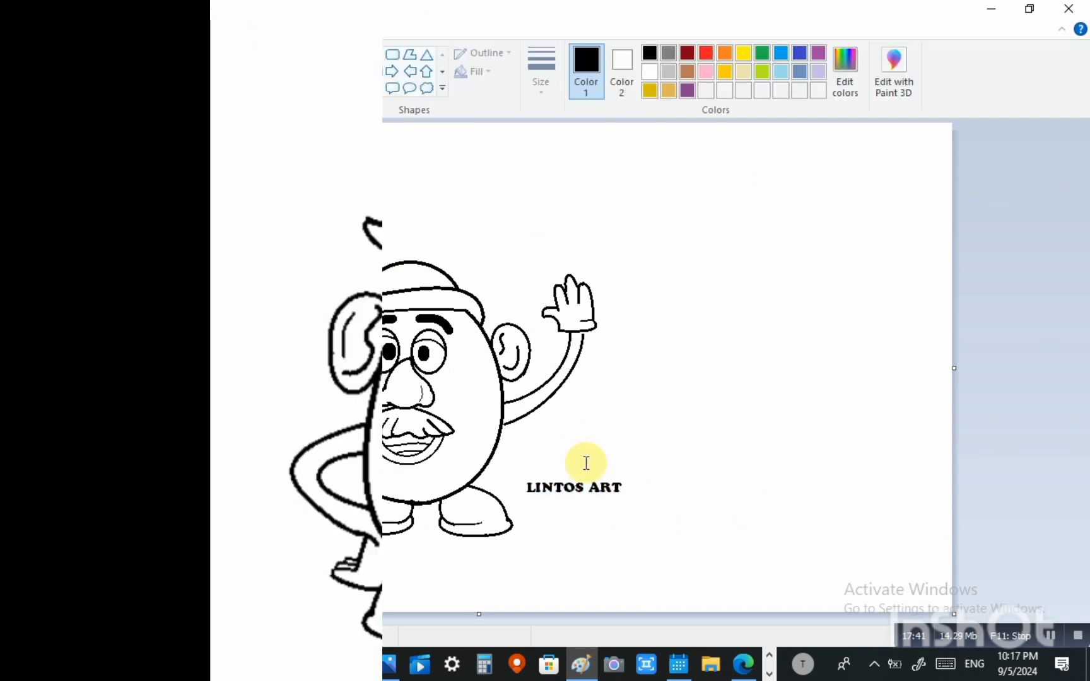